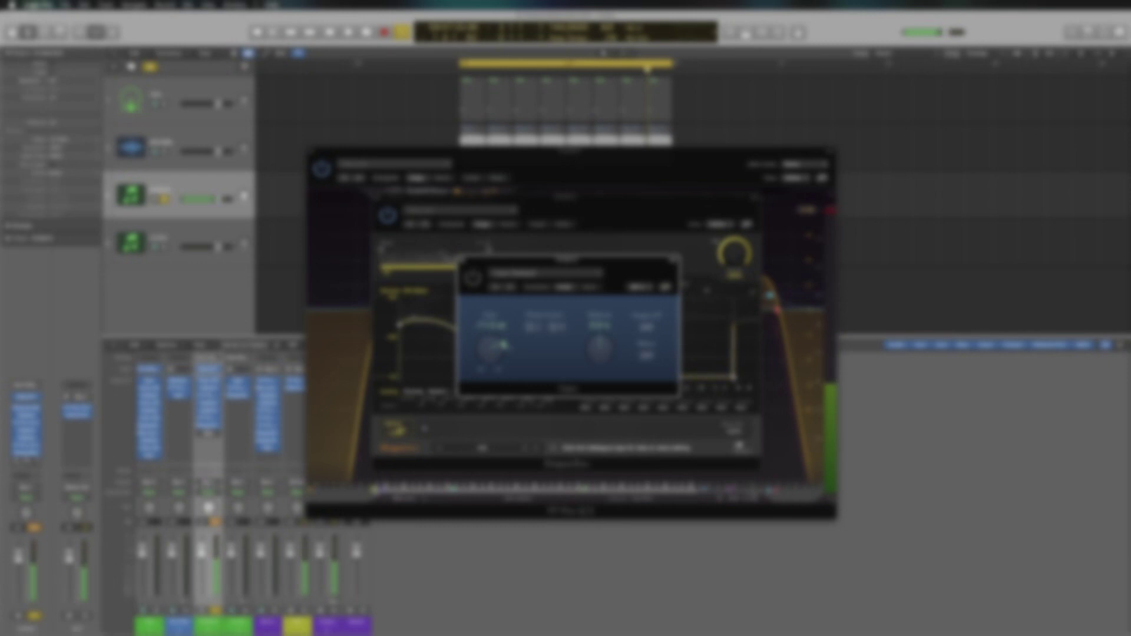
{"action": "key", "text": "space"}
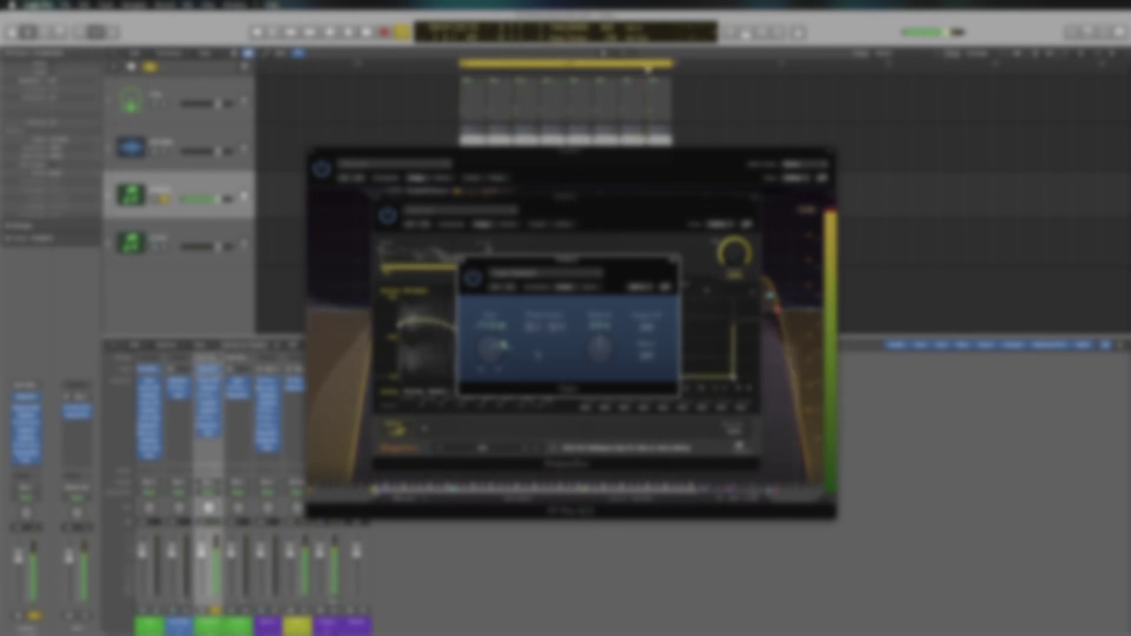
{"action": "key", "text": "space"}
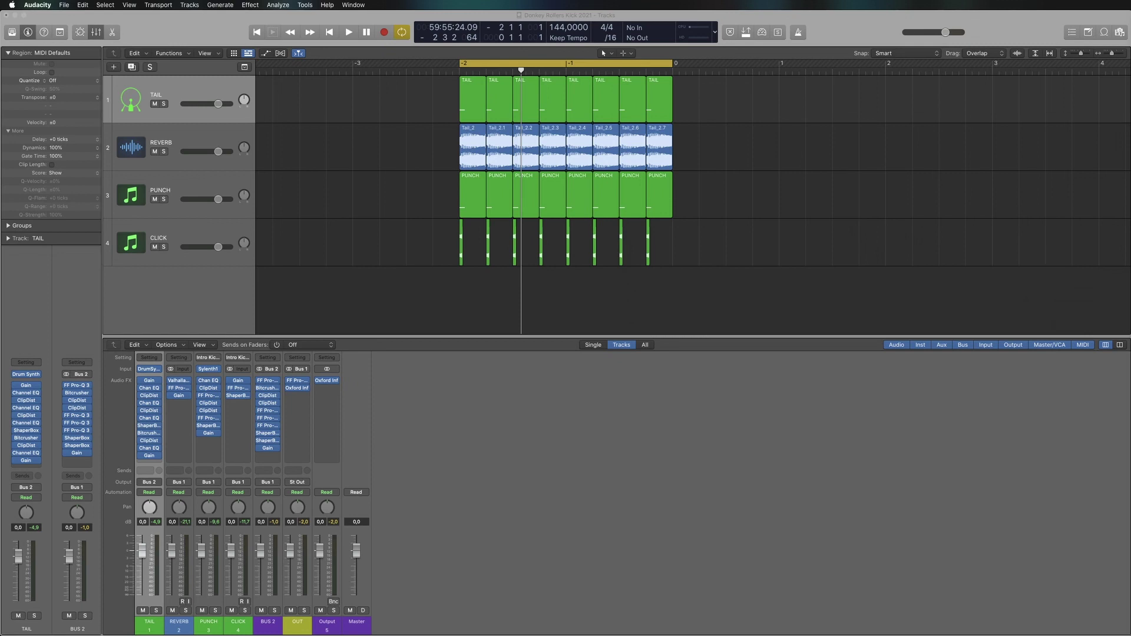
Step: Play the looped kick with the TAIL, REVERB, PUNCH and CLICK layers all sounding, and stop playback
{"action": "left_click", "coordinate": [681, 250]}
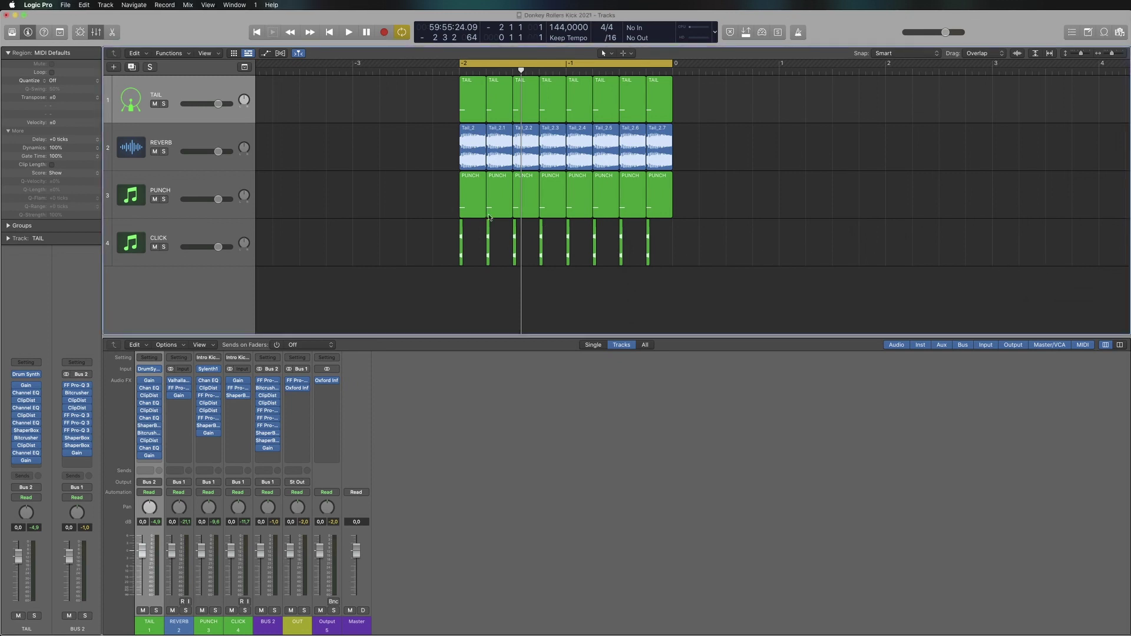
{"action": "key", "text": "space"}
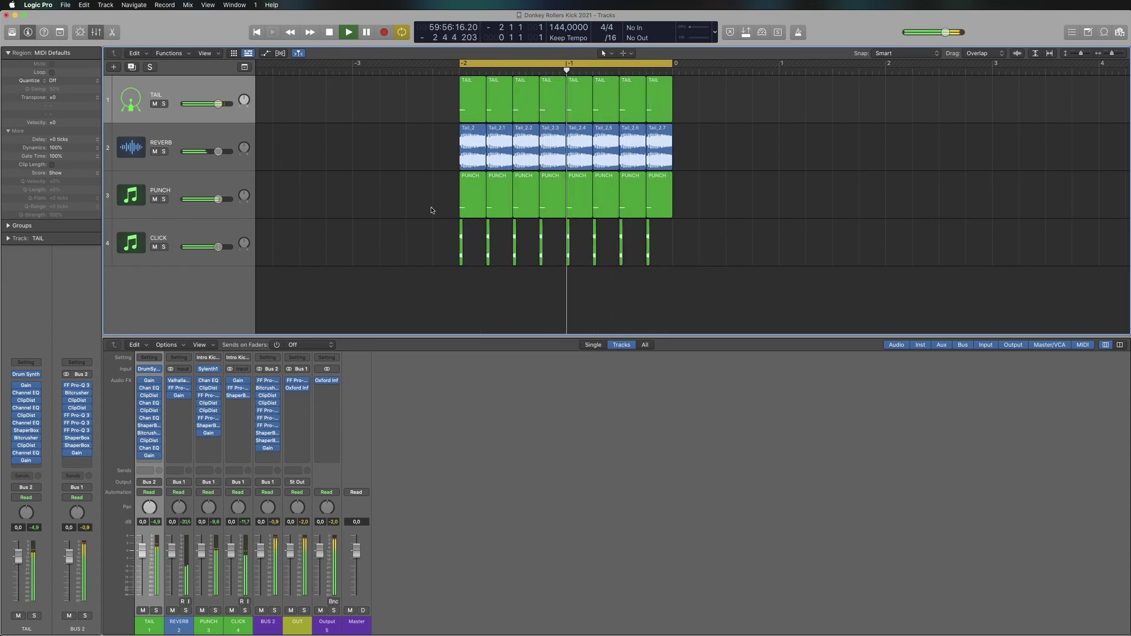
{"action": "key", "text": "space"}
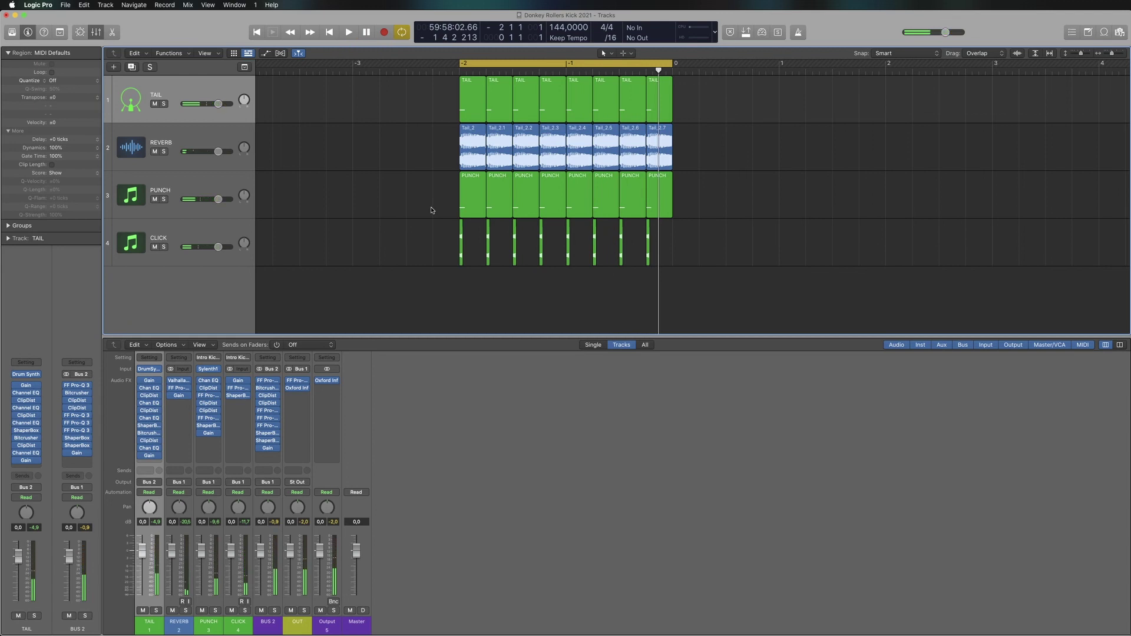
Step: Solo the TAIL track and play the loop to hear that layer alone
{"action": "left_click", "coordinate": [164, 104]}
{"action": "key", "text": "space"}
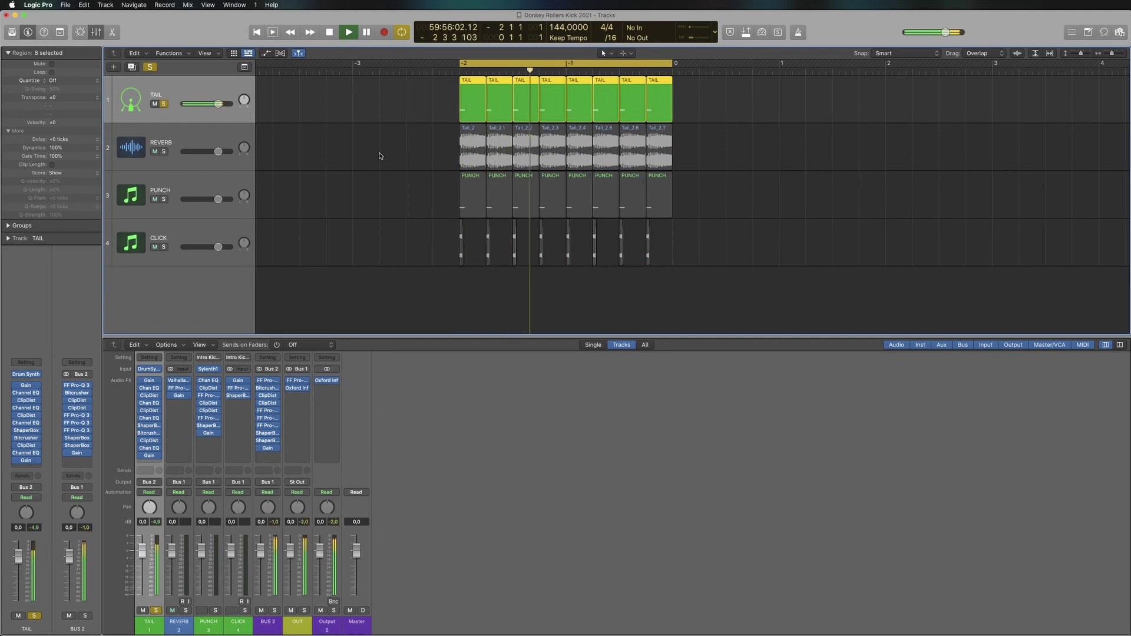
{"action": "key", "text": "space"}
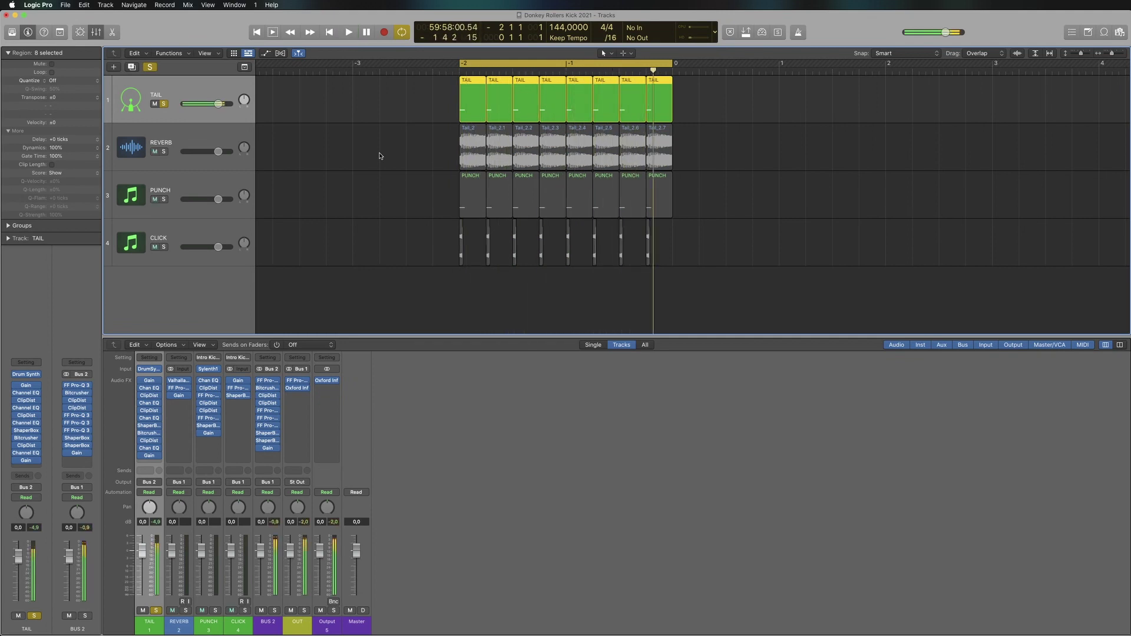
Step: Switch the solo exclusively to the REVERB track and play the loop to audition it
{"action": "left_click", "coordinate": [164, 152], "text": "alt"}
{"action": "key", "text": "space"}
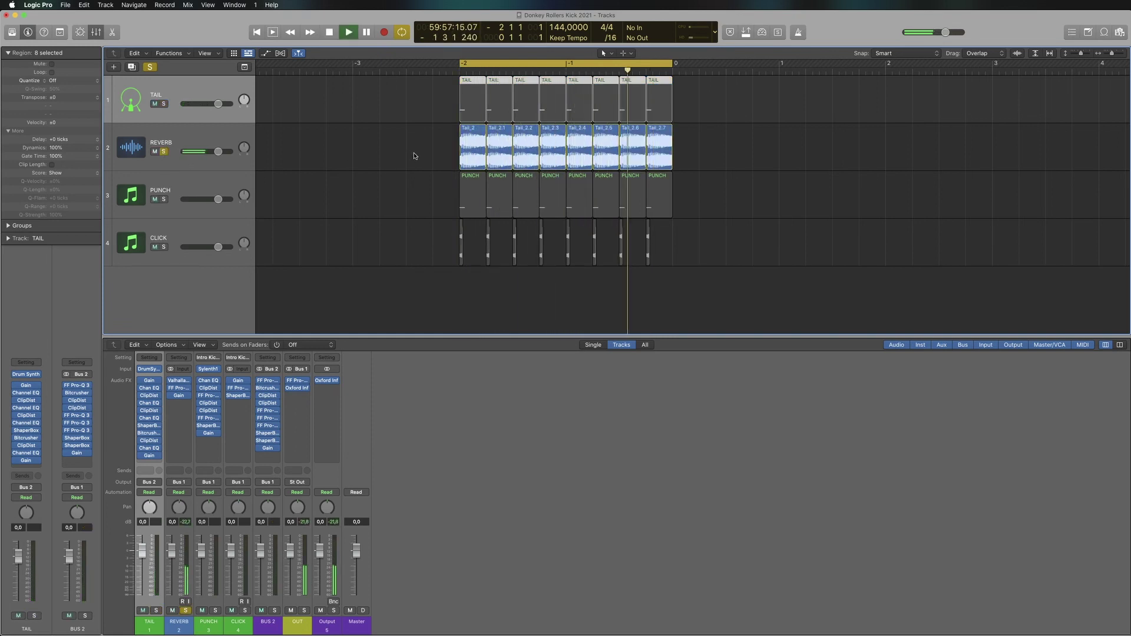
{"action": "key", "text": "space"}
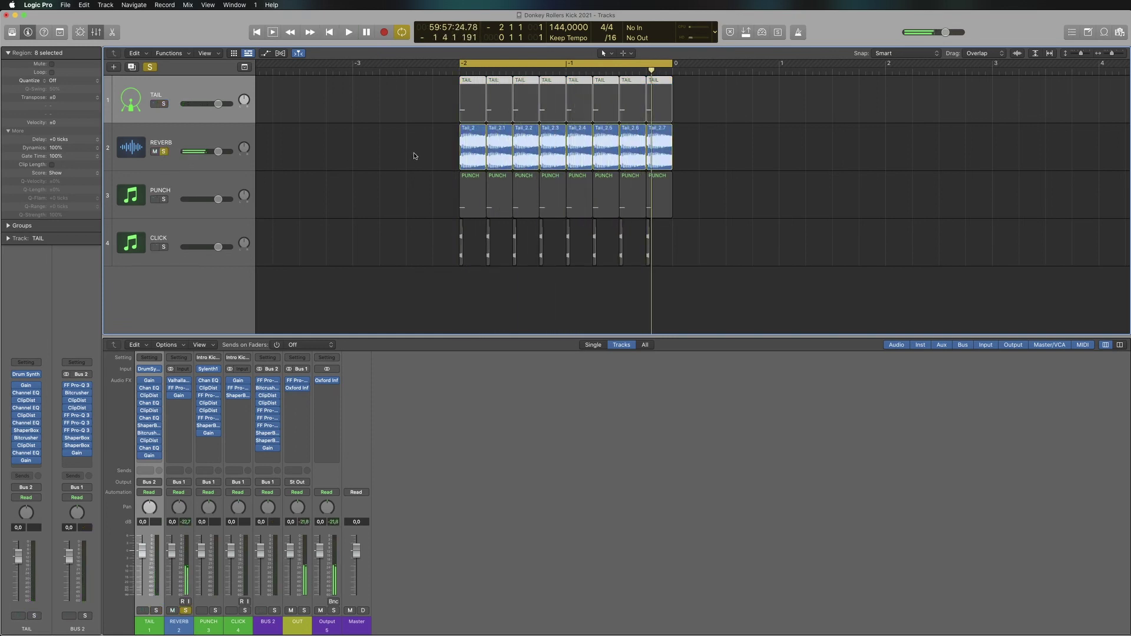
Step: Switch the solo exclusively to the PUNCH track and play the loop to audition it
{"action": "left_click", "coordinate": [164, 199], "text": "alt"}
{"action": "key", "text": "space"}
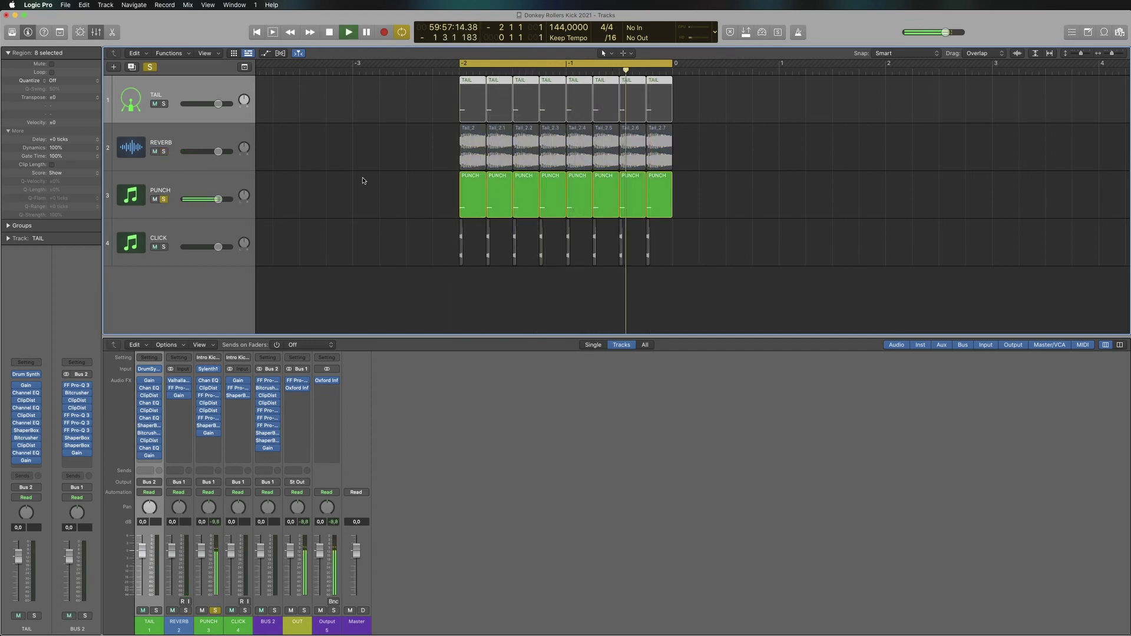
{"action": "key", "text": "space"}
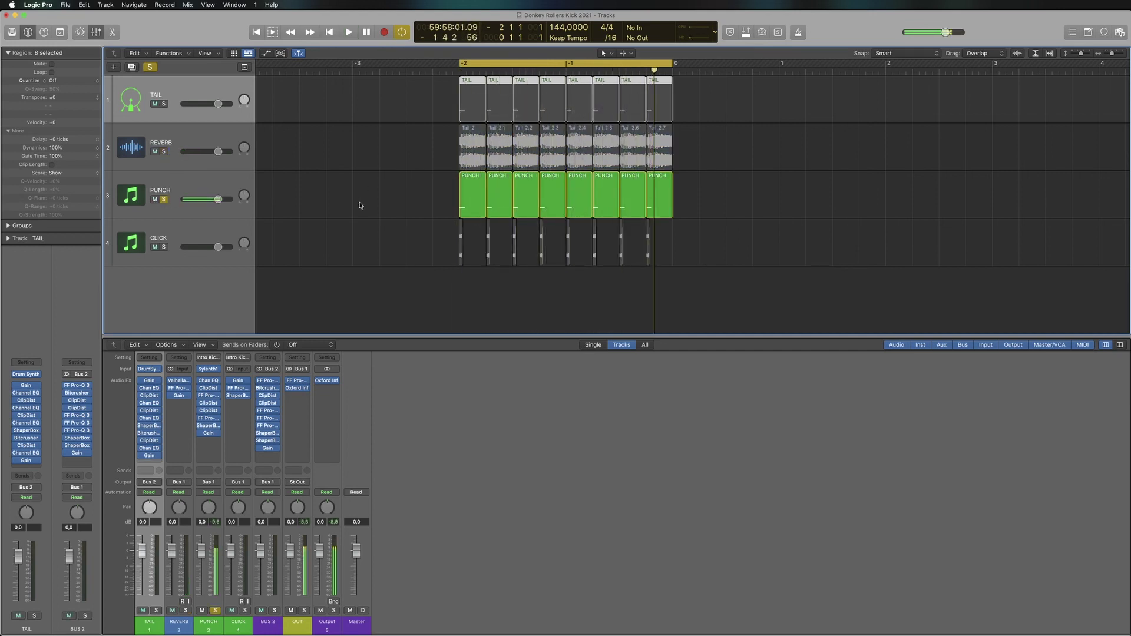
Step: Switch the solo exclusively to the CLICK track and play the loop to audition it
{"action": "left_click", "coordinate": [163, 248], "text": "alt"}
{"action": "key", "text": "space"}
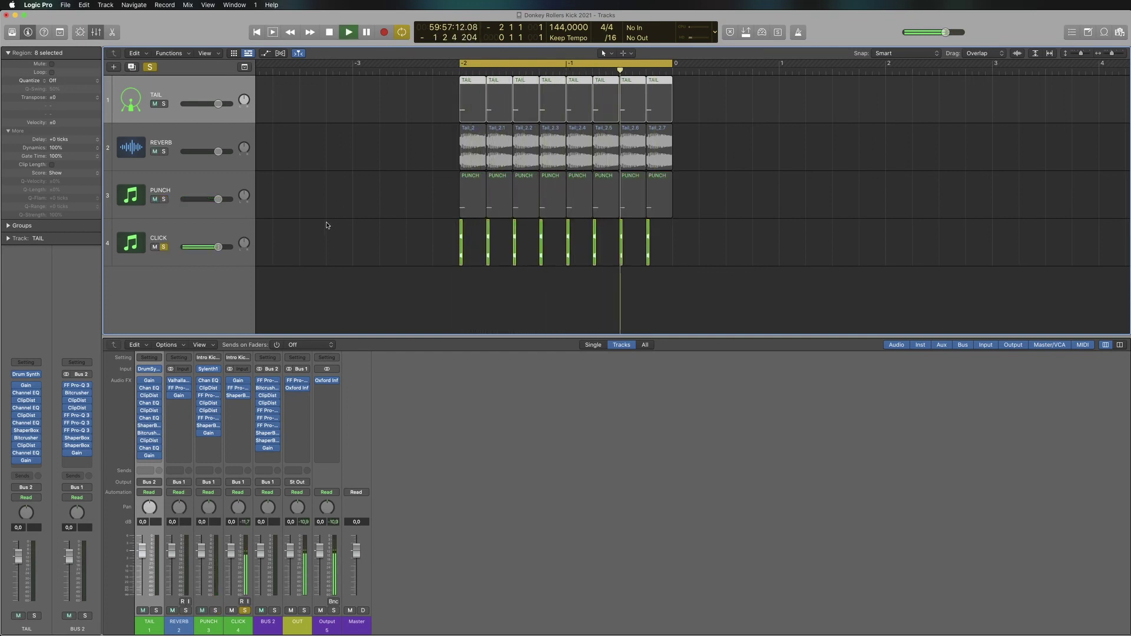
{"action": "key", "text": "space"}
Step: Add PUNCH to the soloed CLICK track and compare the playing loop with and without the CLICK layer
{"action": "left_click", "coordinate": [164, 200]}
{"action": "key", "text": "space"}
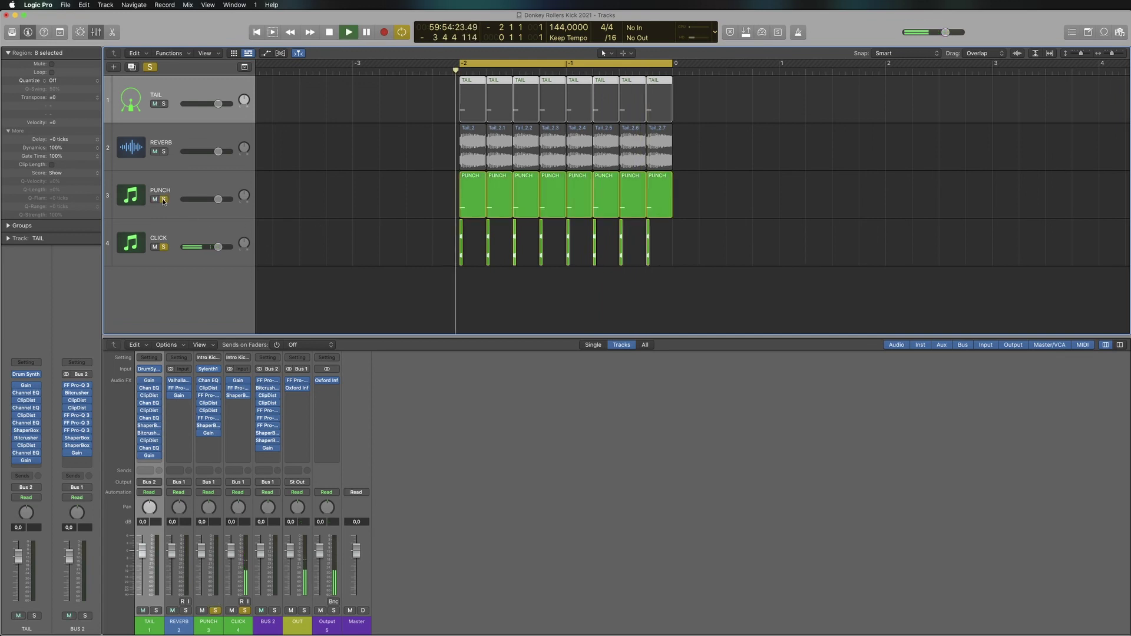
{"action": "left_click", "coordinate": [163, 248]}
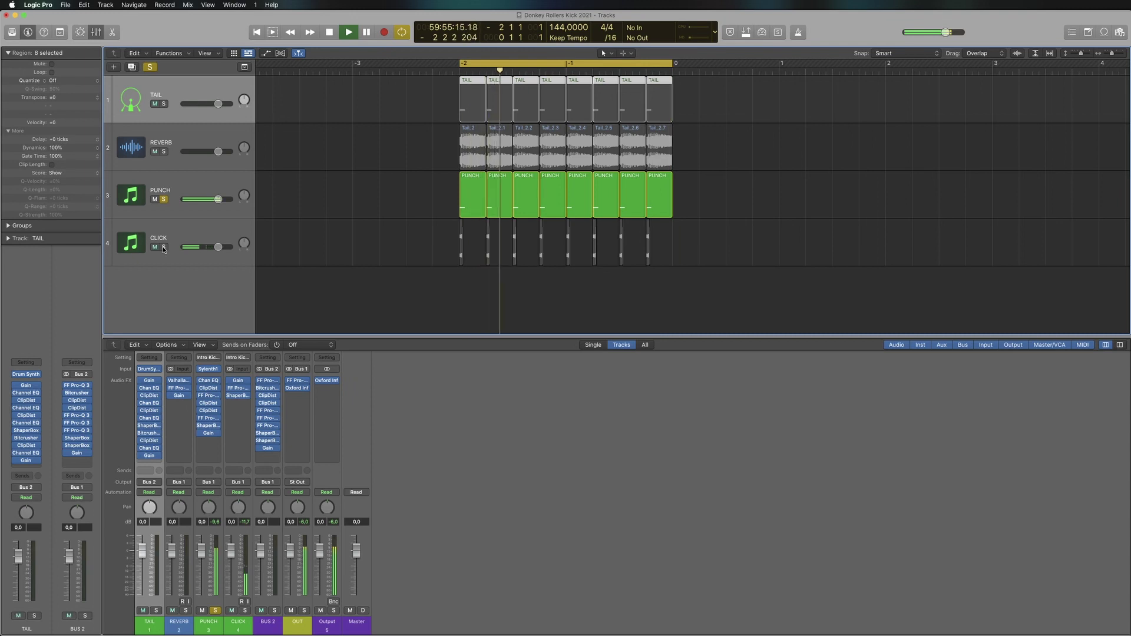
{"action": "left_click", "coordinate": [163, 248]}
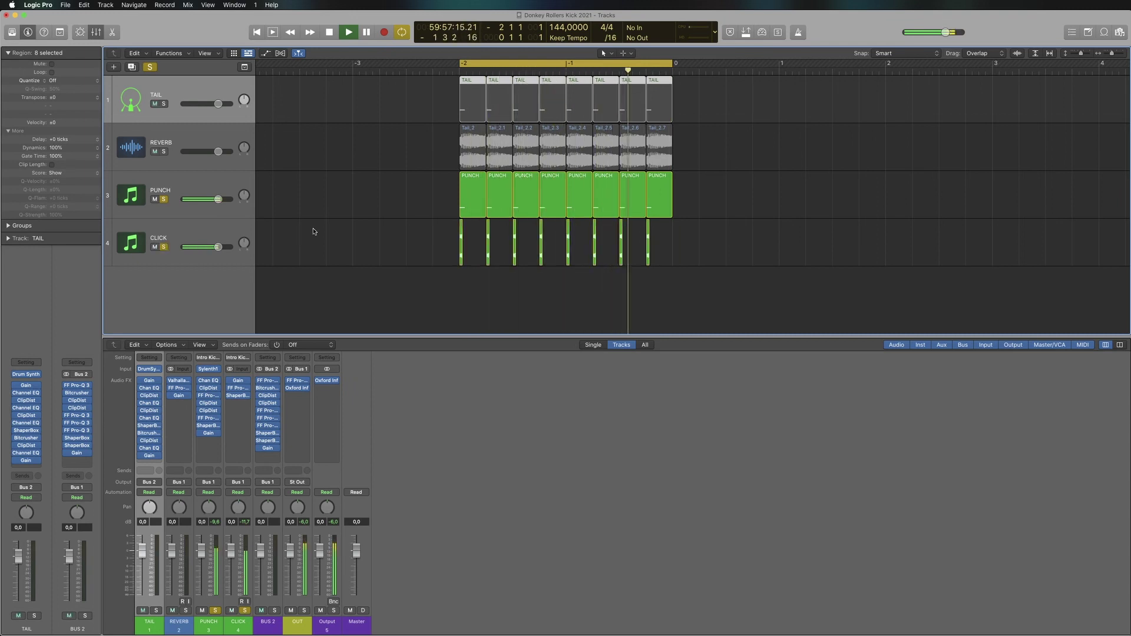
Step: Restart playback and add the REVERB and TAIL tracks to the soloed layers
{"action": "key", "text": "space"}
{"action": "key", "text": "space"}
{"action": "left_click", "coordinate": [165, 105]}
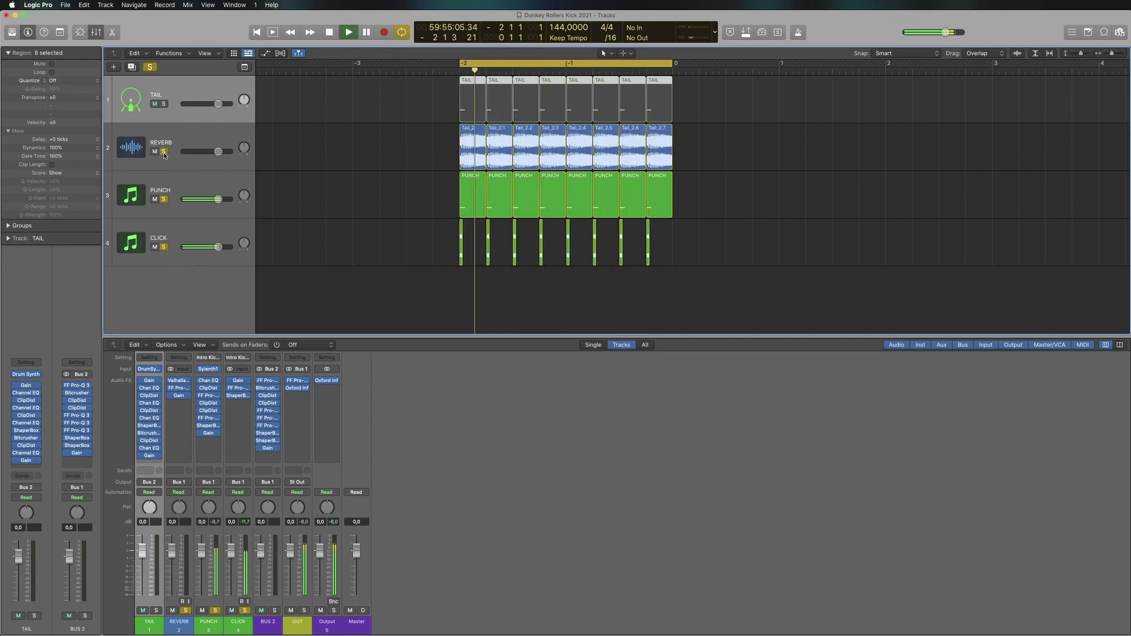
{"action": "left_click", "coordinate": [165, 104]}
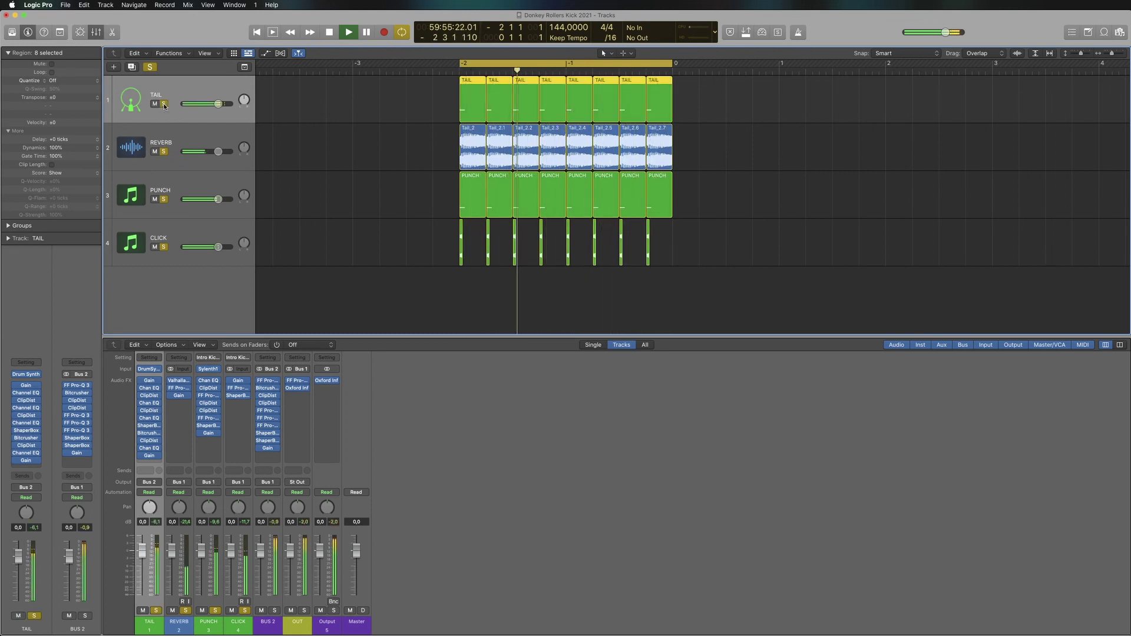
Step: Compare the playing kick with and without CLICK, PUNCH and REVERB by switching each track's solo off and on
{"action": "left_click", "coordinate": [163, 247]}
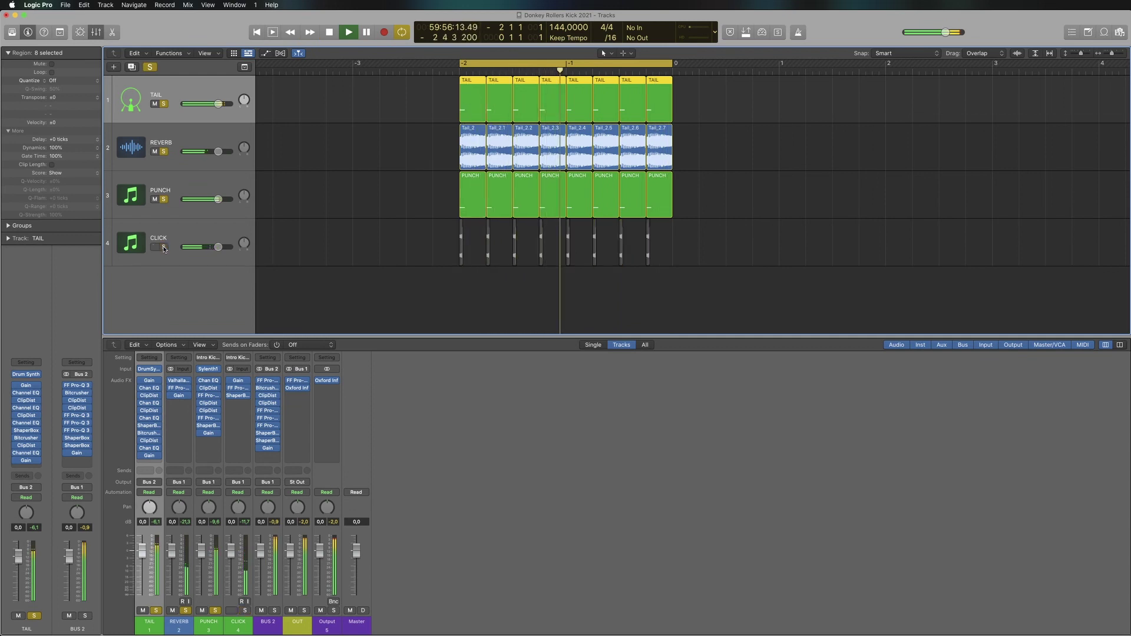
{"action": "left_click", "coordinate": [163, 247]}
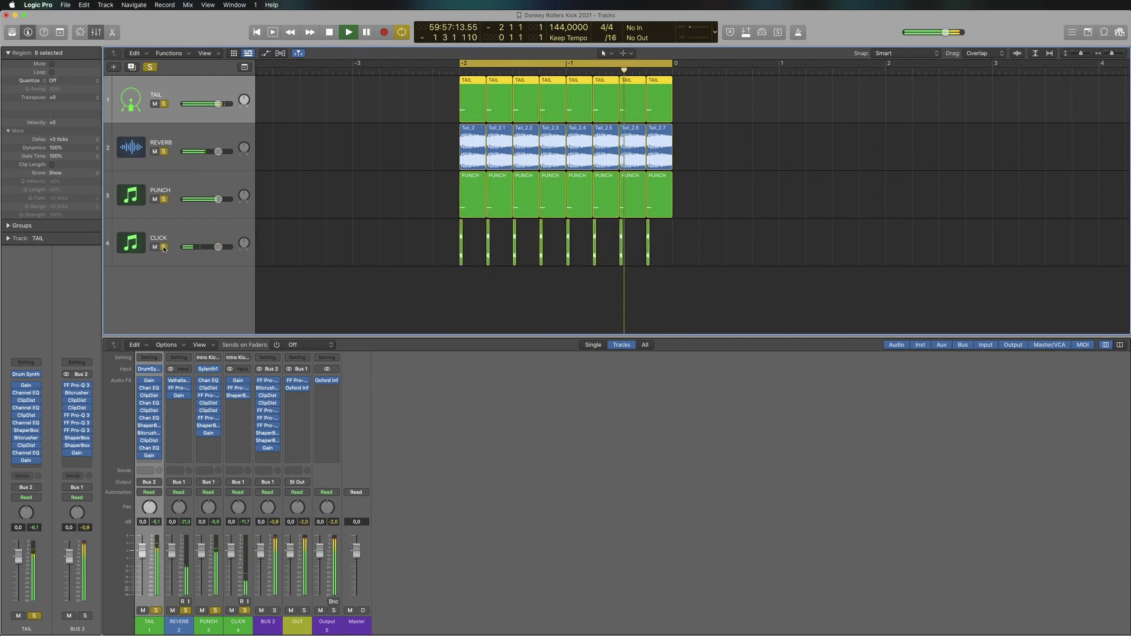
{"action": "left_click", "coordinate": [163, 200]}
{"action": "left_click", "coordinate": [164, 199]}
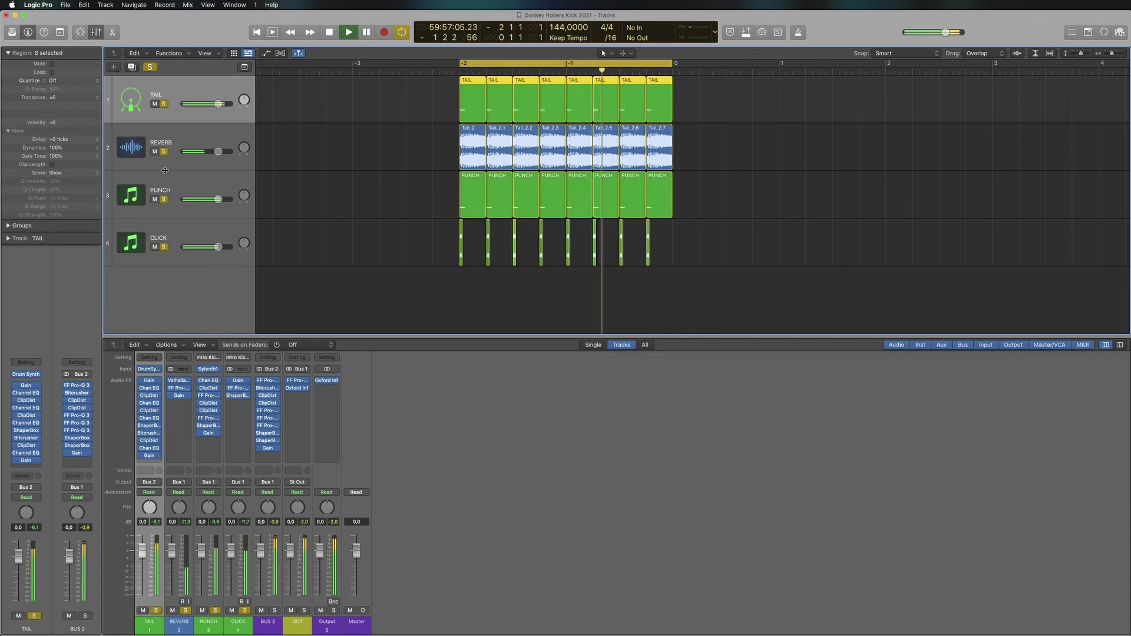
{"action": "left_click", "coordinate": [164, 152]}
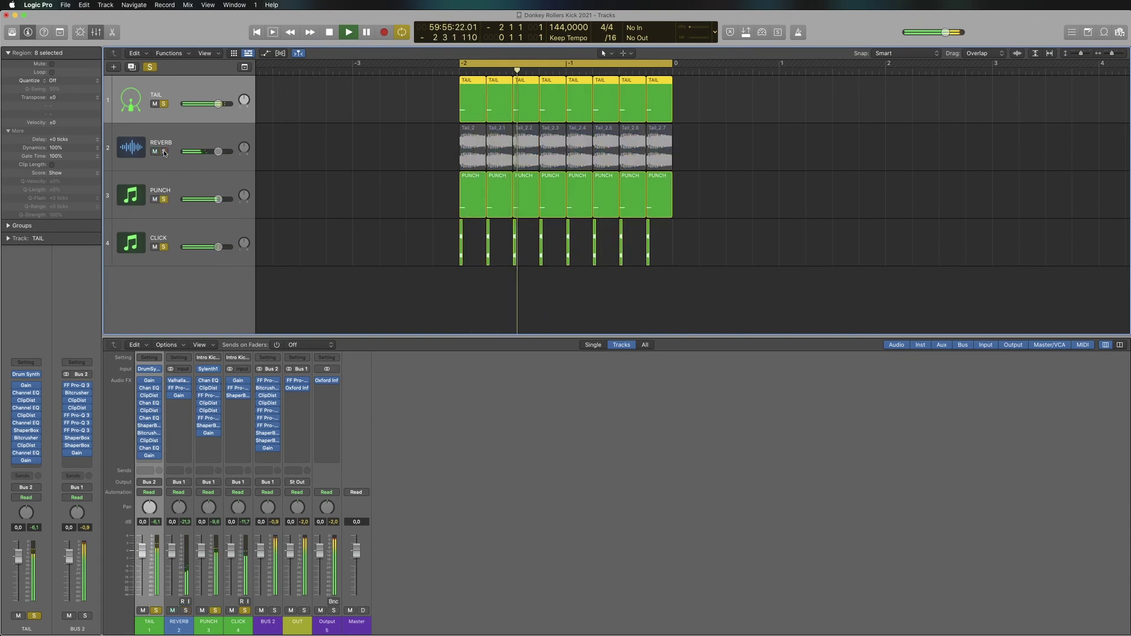
{"action": "left_click", "coordinate": [164, 152]}
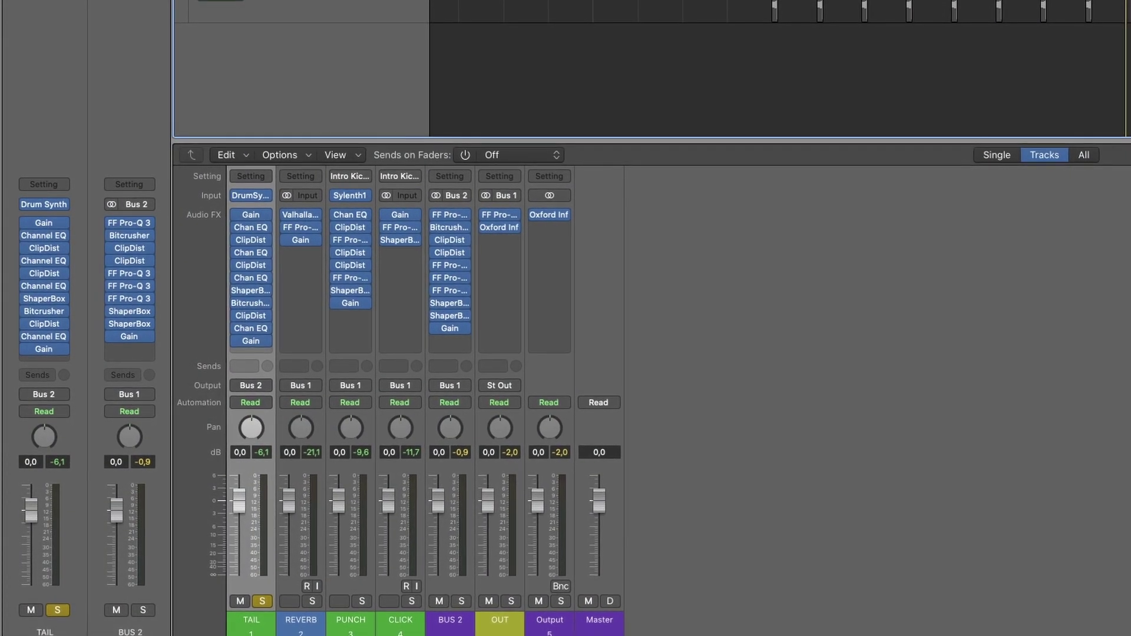
Step: Bypass all audio effects on the Bus 2 channel and on the TAIL channel
{"action": "mouse_move", "coordinate": [114, 341]}
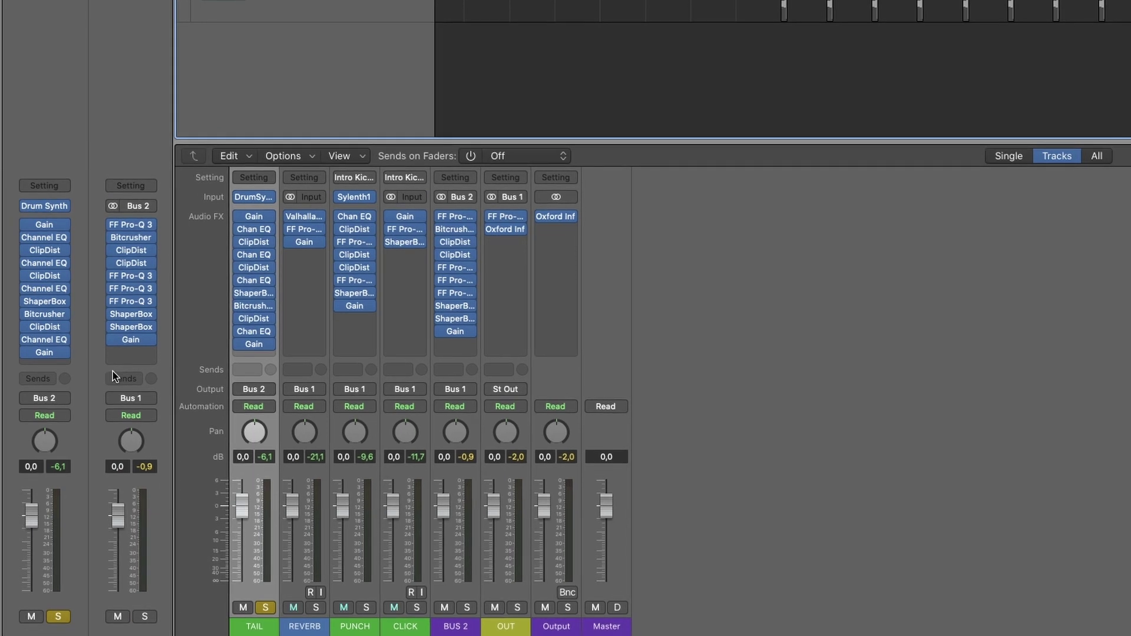
{"action": "left_click_drag", "start_coordinate": [114, 342], "coordinate": [114, 224]}
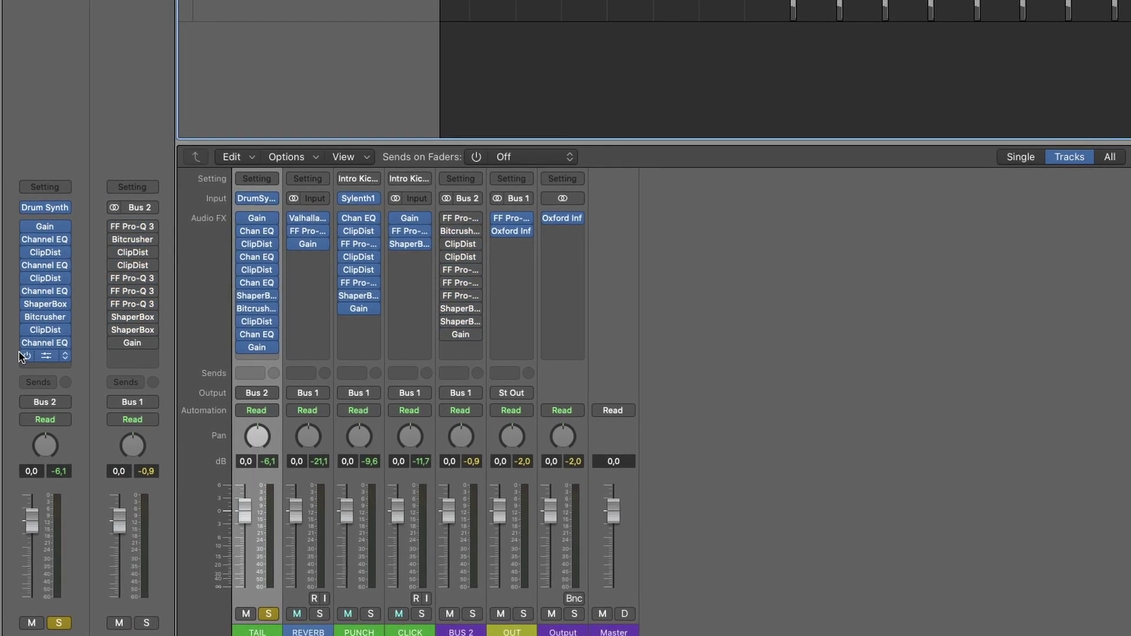
{"action": "left_click_drag", "start_coordinate": [24, 352], "coordinate": [26, 227]}
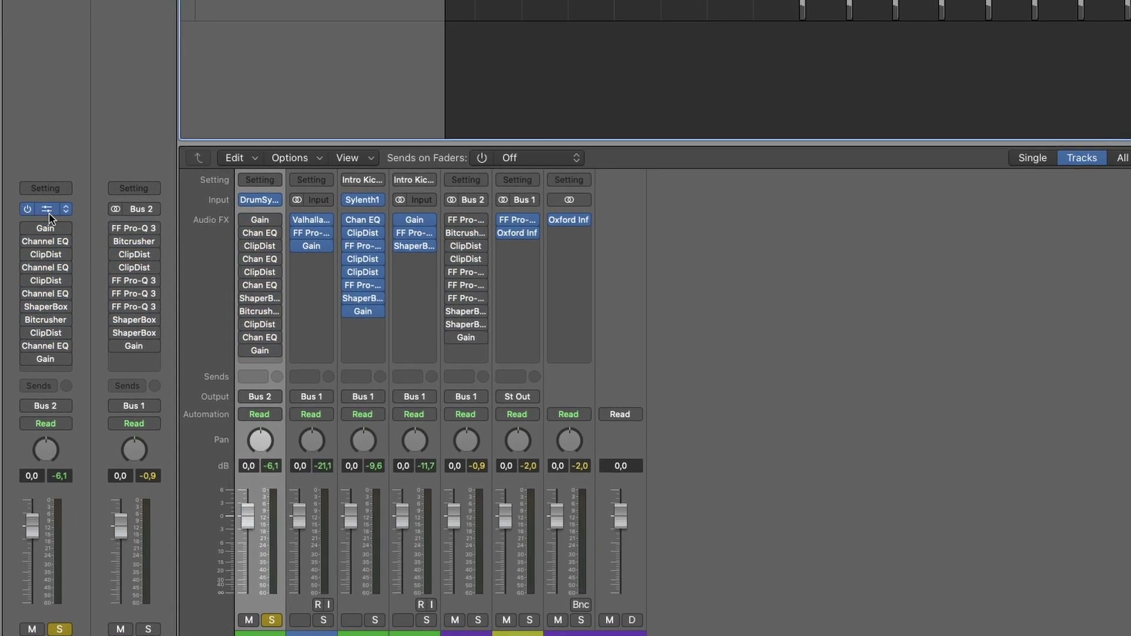
Step: Open the TAIL track's Drum Synth instrument and play the loop to hear its unprocessed Heavy Kick sound
{"action": "left_click", "coordinate": [47, 209]}
{"action": "key", "text": "space"}
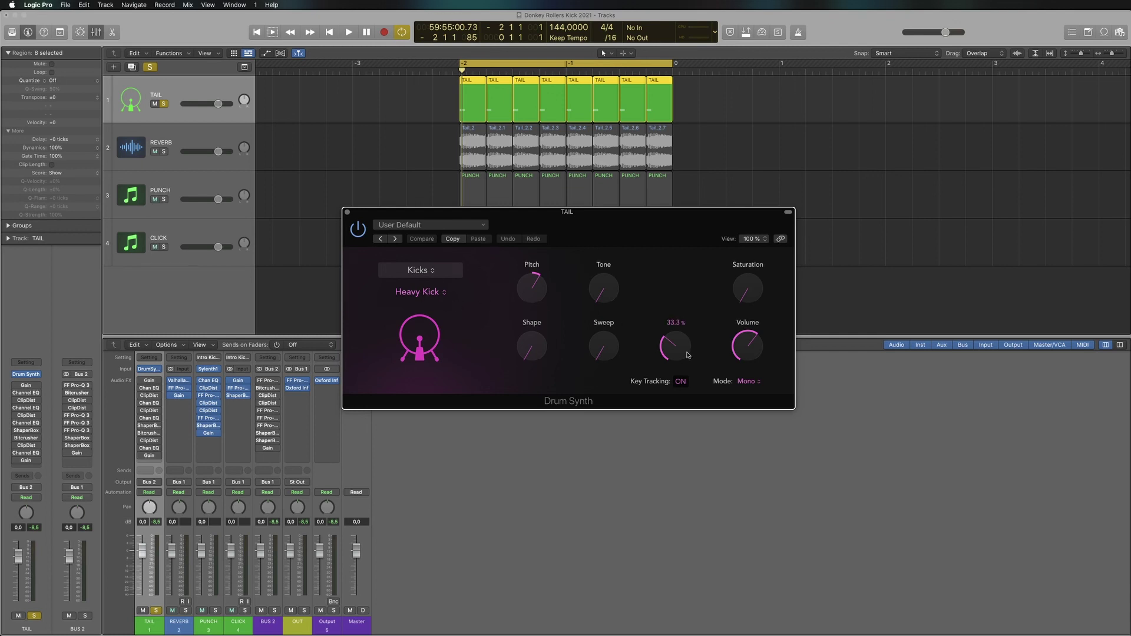
{"action": "key", "text": "space"}
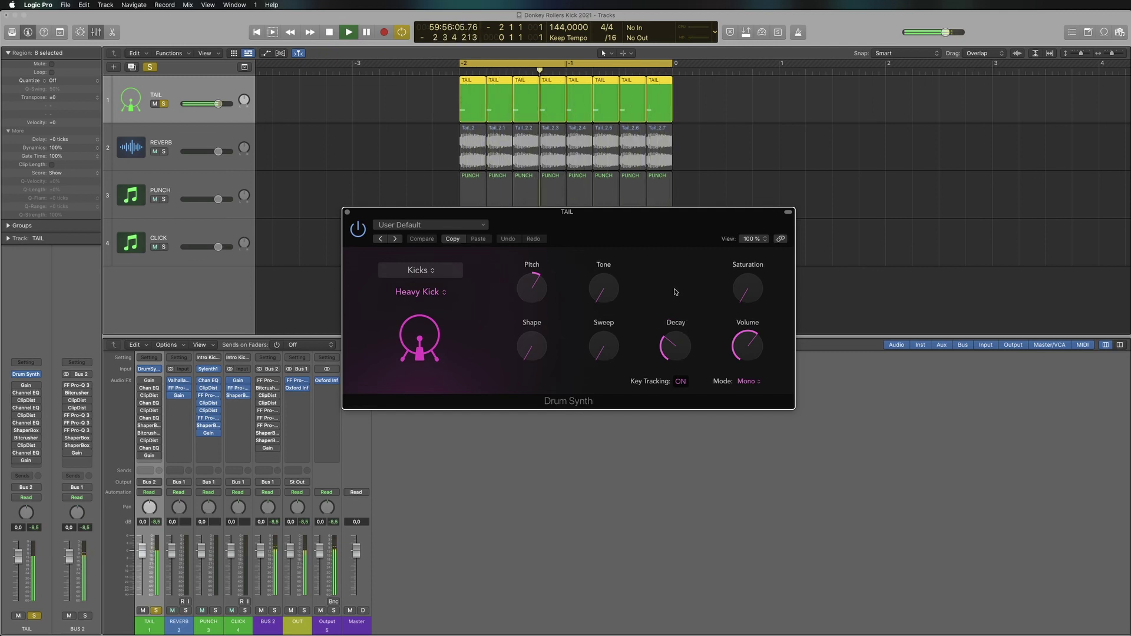
{"action": "key", "text": "space"}
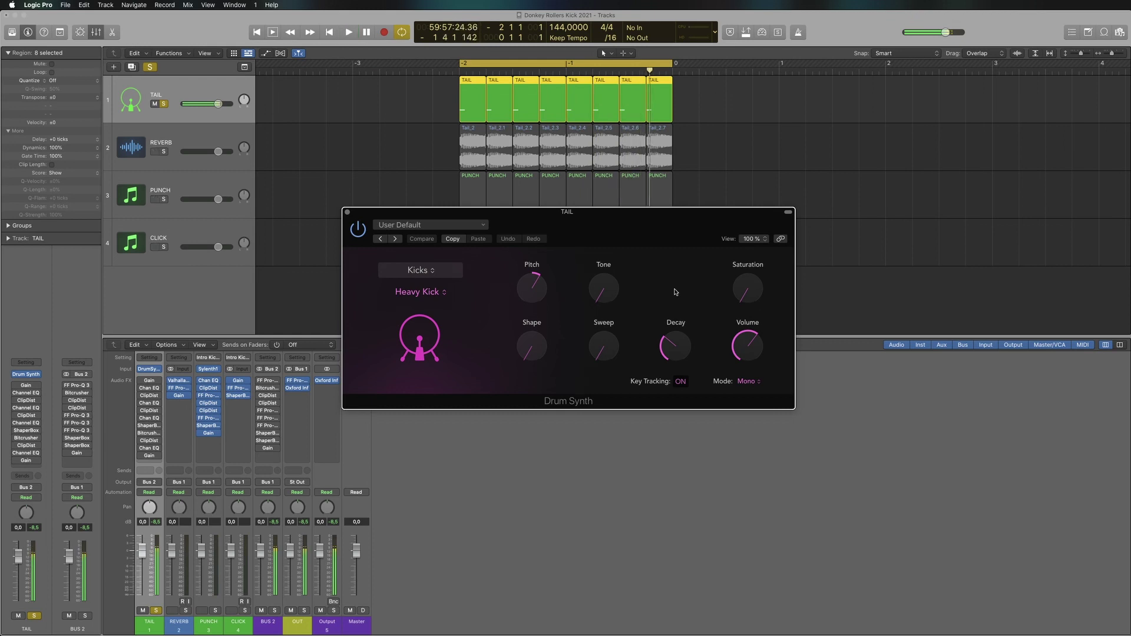
Step: Enable and open the first Gain and first Channel EQ inserts on the TAIL channel, inspecting the EQ's low-cut curve
{"action": "left_click", "coordinate": [26, 387]}
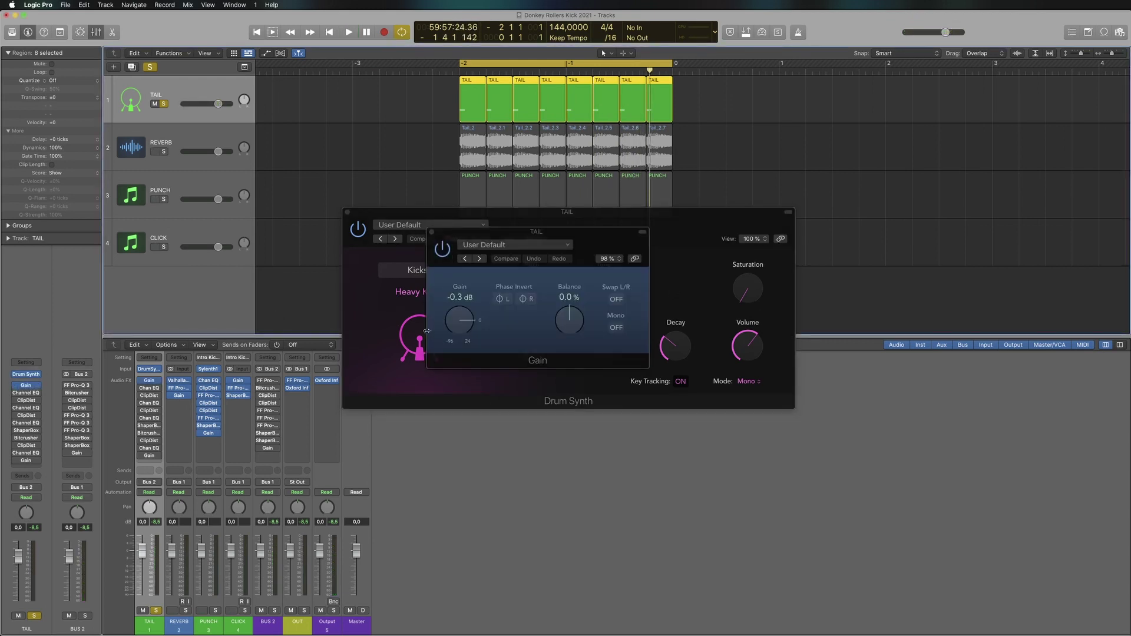
{"action": "key", "text": "space"}
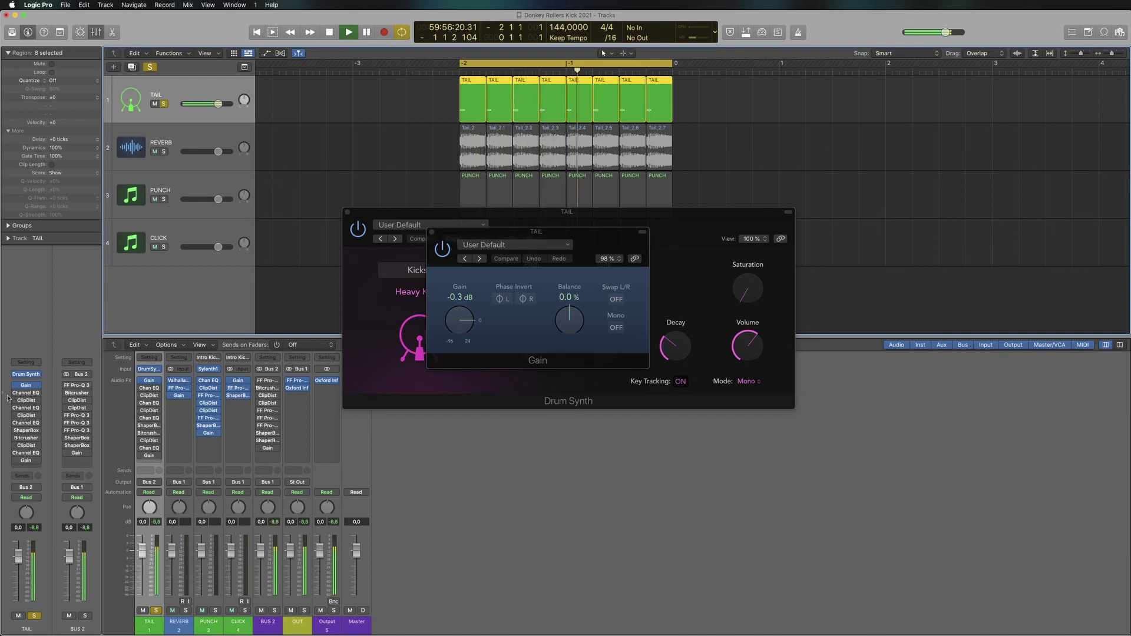
{"action": "left_click", "coordinate": [26, 393]}
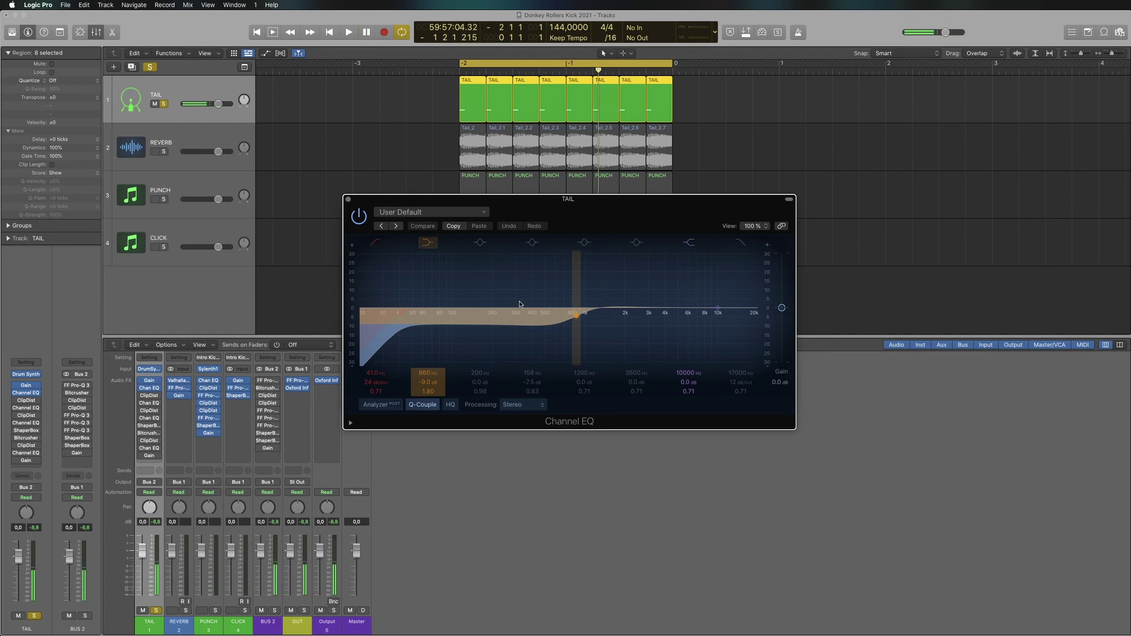
{"action": "left_click", "coordinate": [378, 330]}
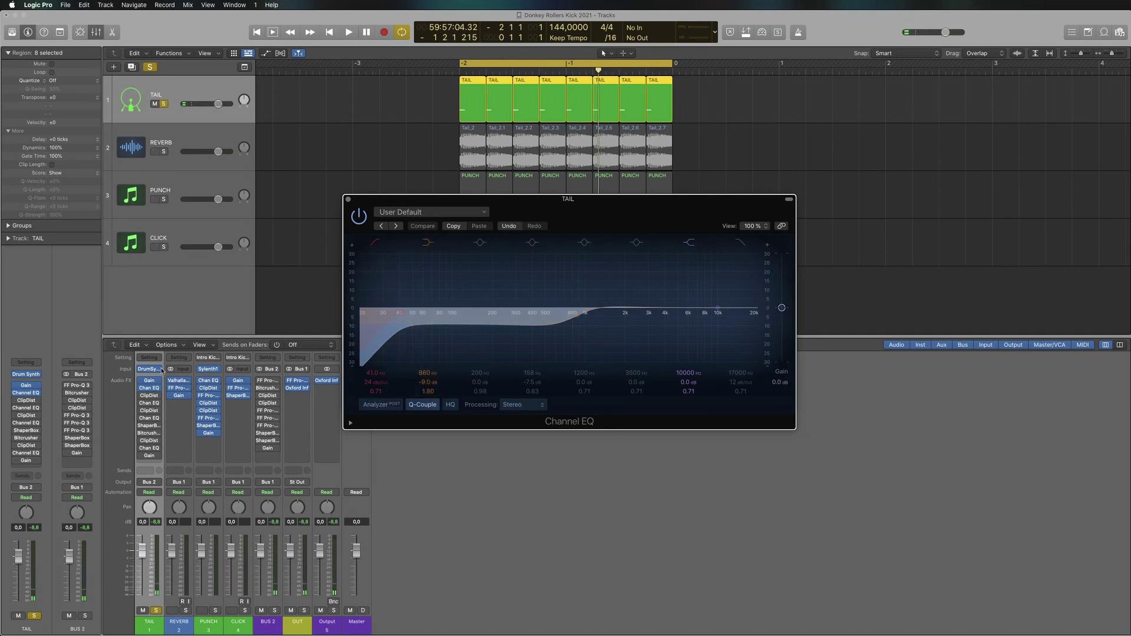
Step: Enable the first Clip Distortion on the TAIL channel and, during playback, reset its high-shelving gain to 0.0 dB
{"action": "left_click", "coordinate": [26, 401]}
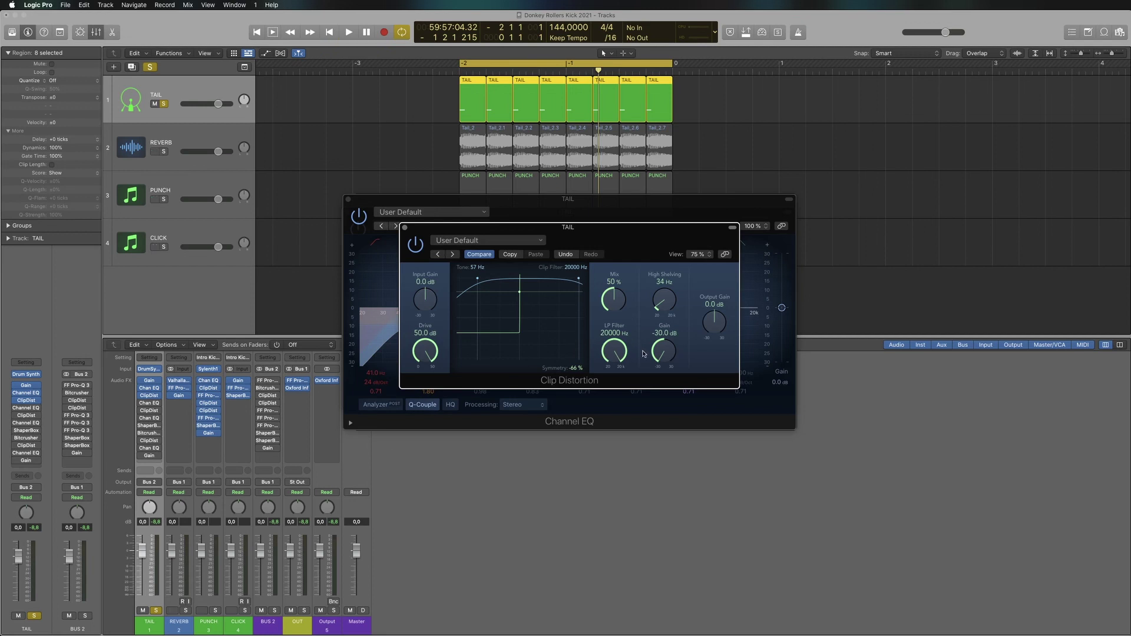
{"action": "key", "text": "space"}
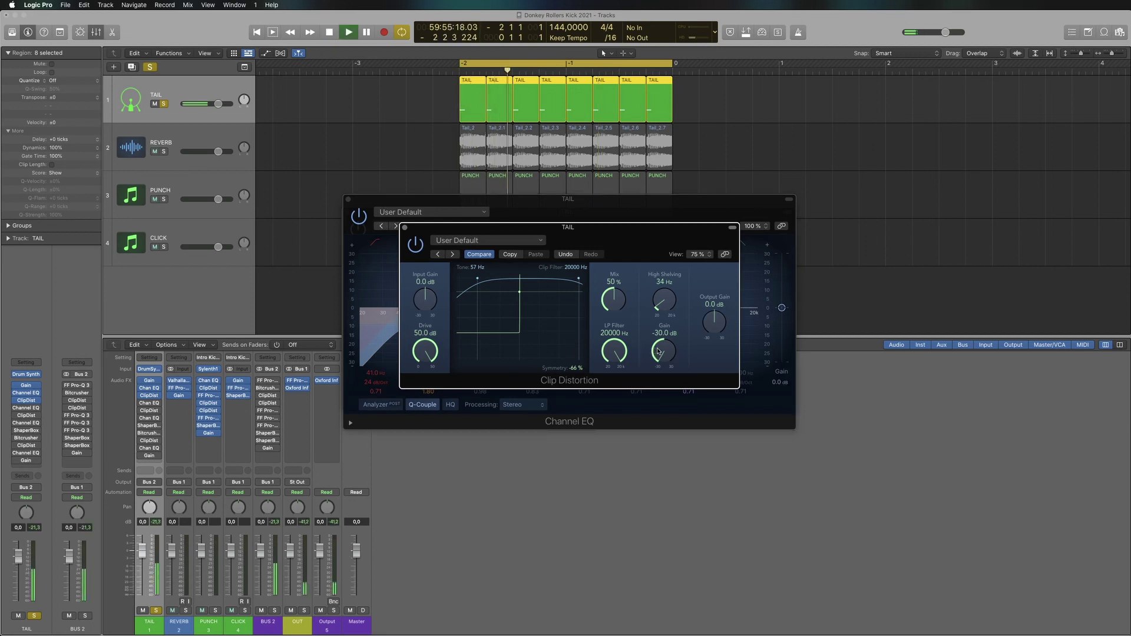
{"action": "left_click", "coordinate": [658, 351], "text": "alt"}
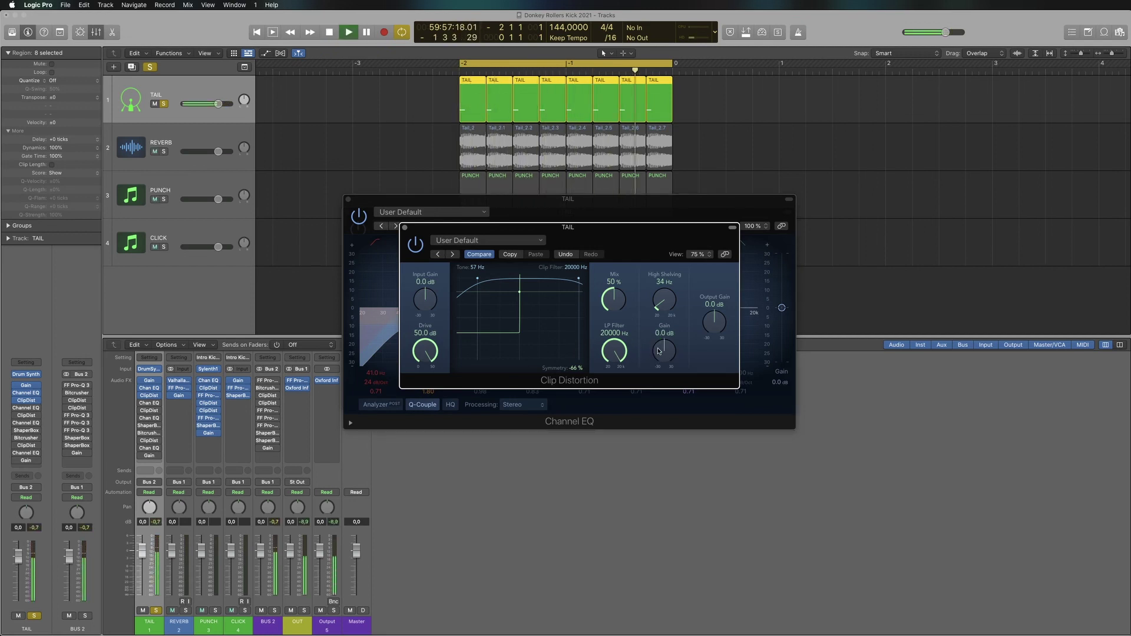
Step: Close the first Clip Distortion, enable the second Channel EQ on the TAIL channel, and play the loop through it
{"action": "key", "text": "space"}
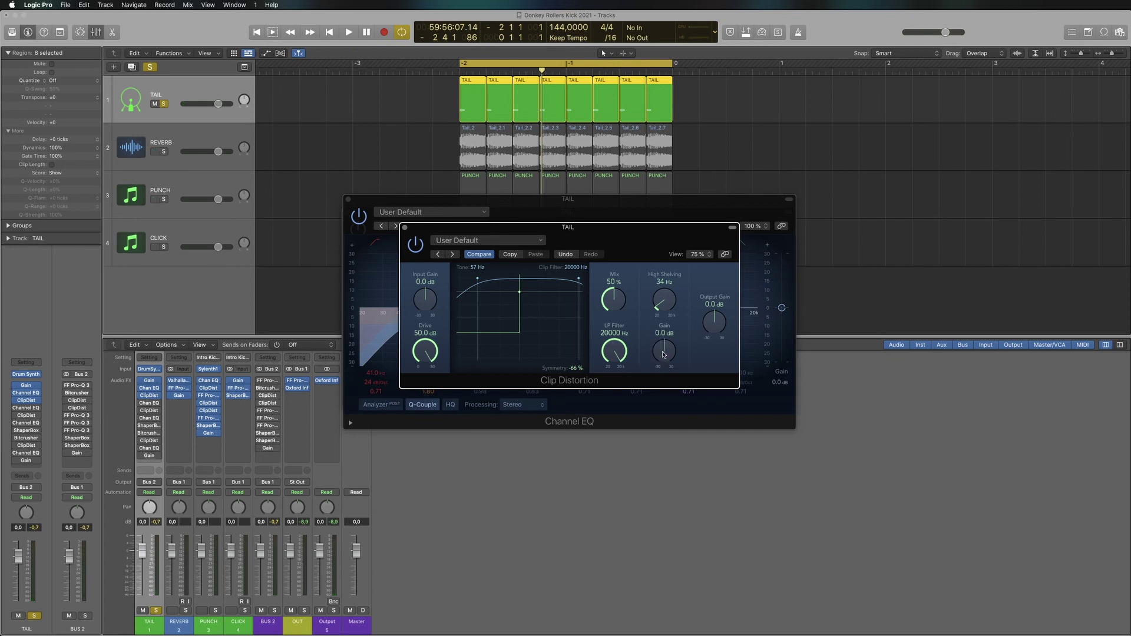
{"action": "left_click", "coordinate": [26, 400]}
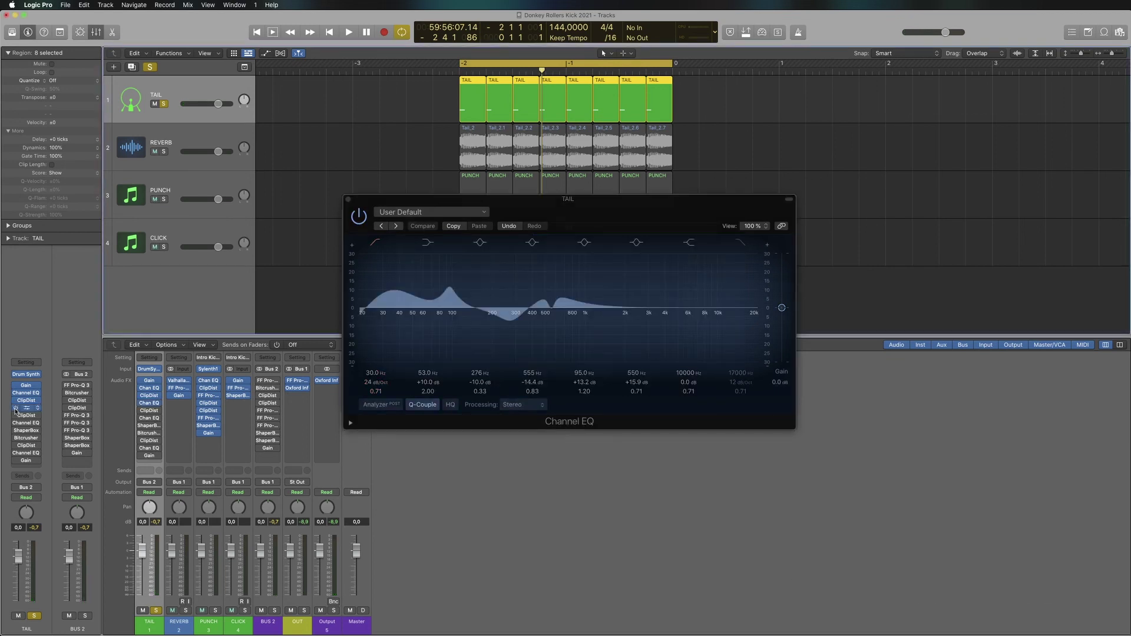
{"action": "key", "text": "space"}
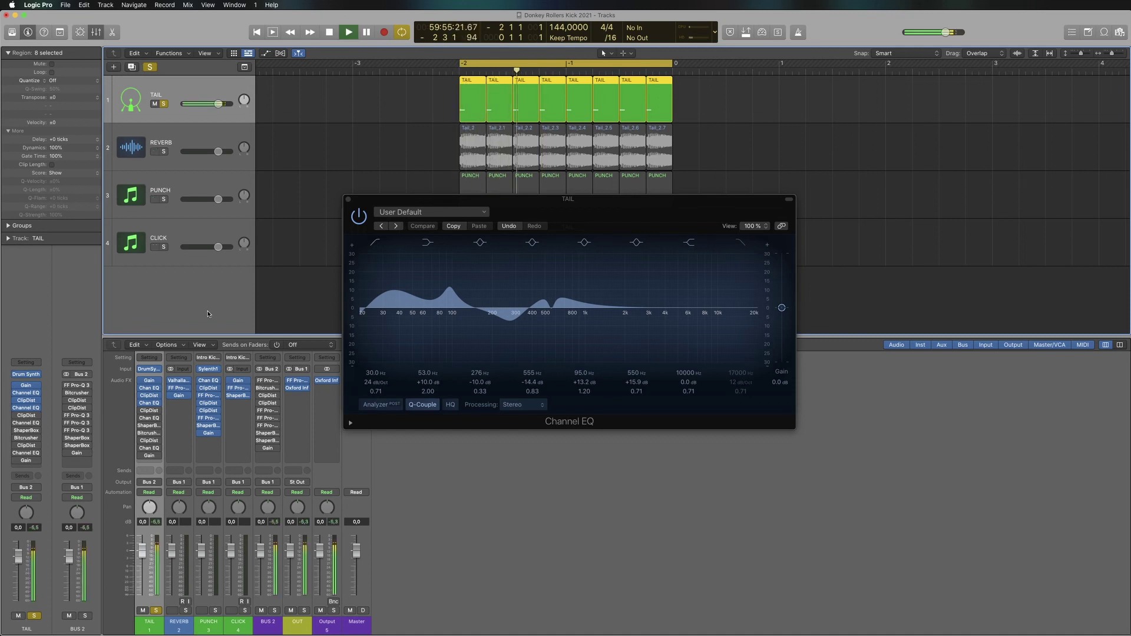
{"action": "key", "text": "space"}
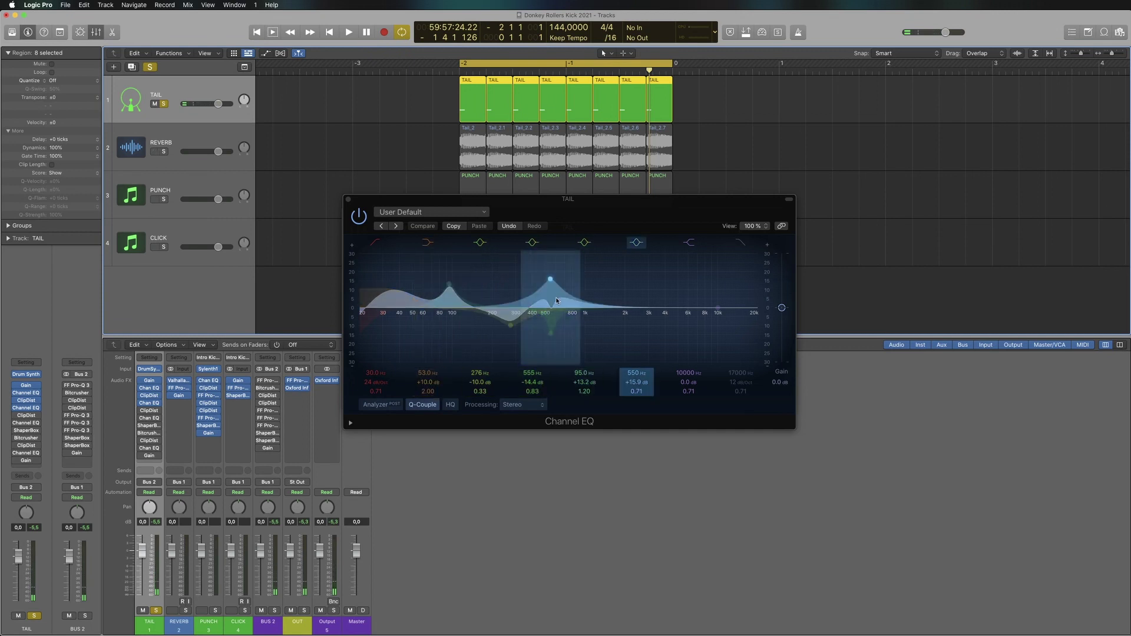
Step: Enable and open the second Clip Distortion and third Channel EQ on the TAIL channel, auditioning the added processing in the loop
{"action": "left_click", "coordinate": [26, 416]}
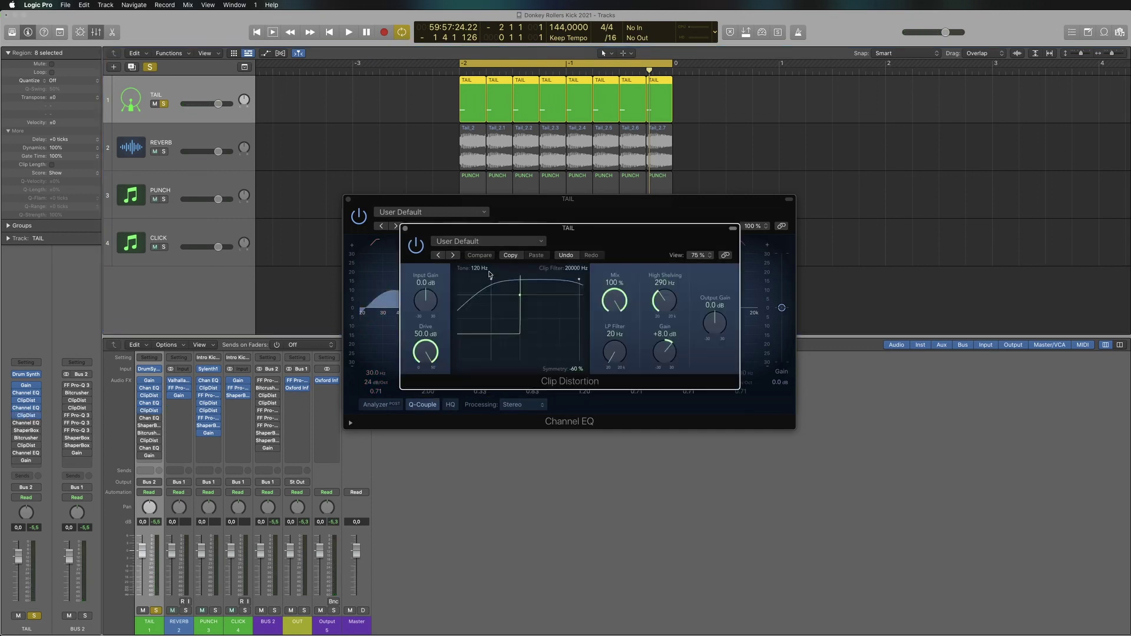
{"action": "key", "text": "space"}
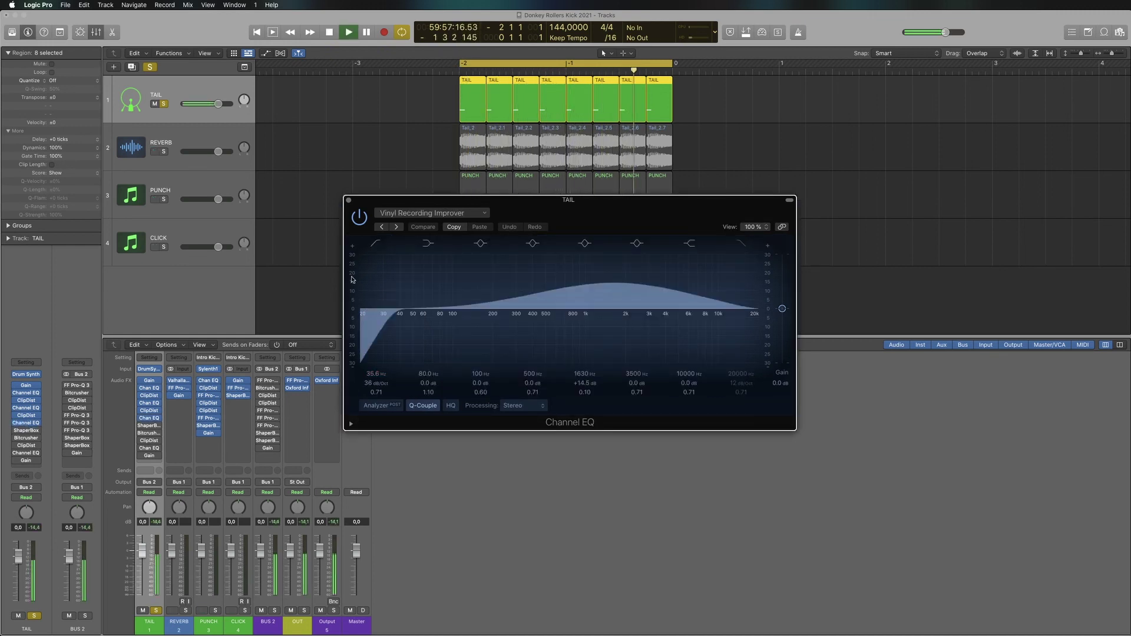
{"action": "key", "text": "space"}
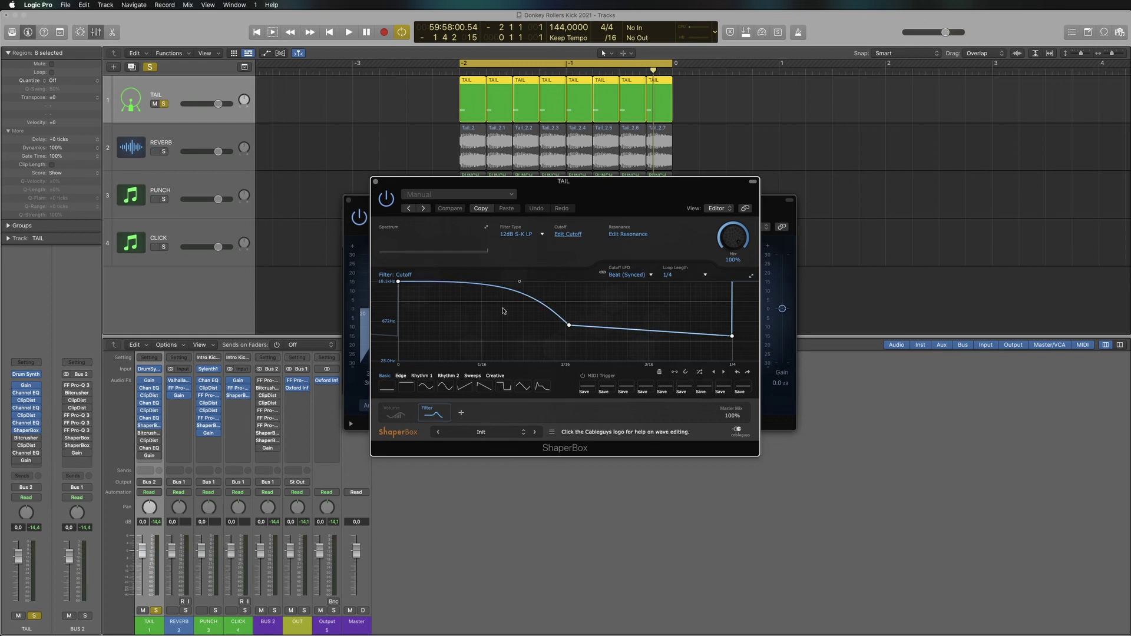
Step: Enable and open ShaperBox and the Bitcrusher on the TAIL channel, playing the loop with each one added
{"action": "key", "text": "space"}
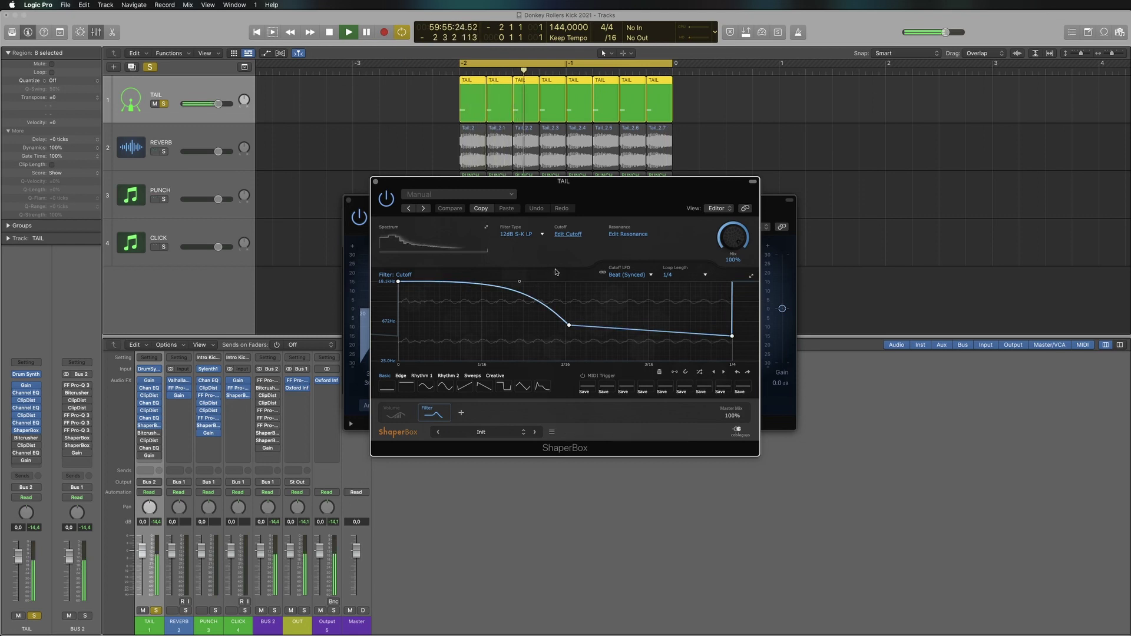
{"action": "key", "text": "space"}
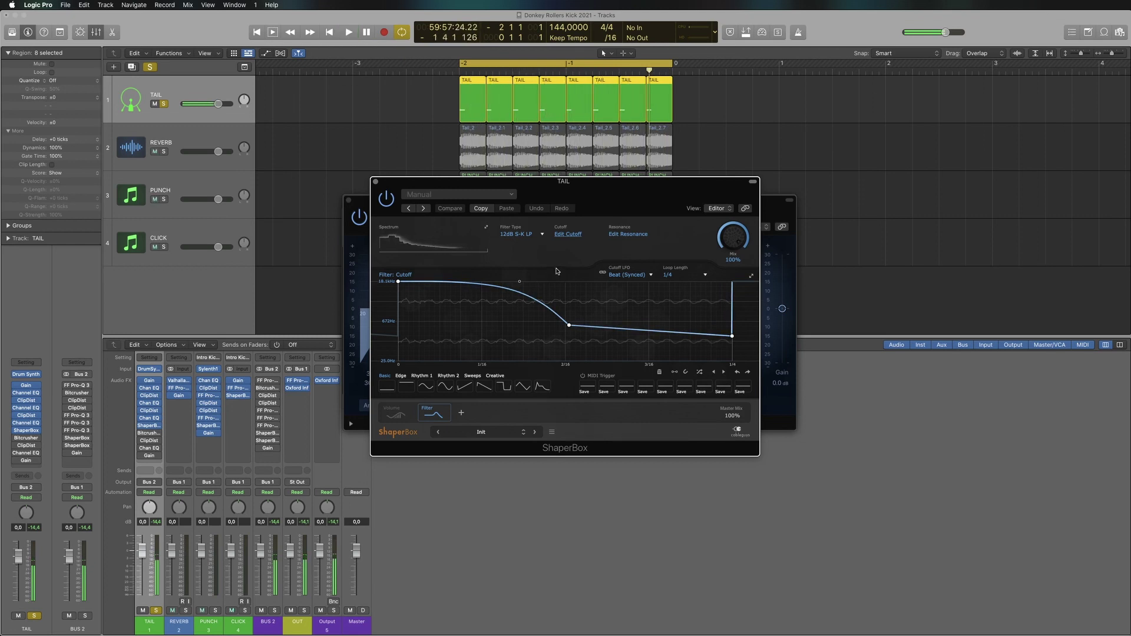
{"action": "key", "text": "space"}
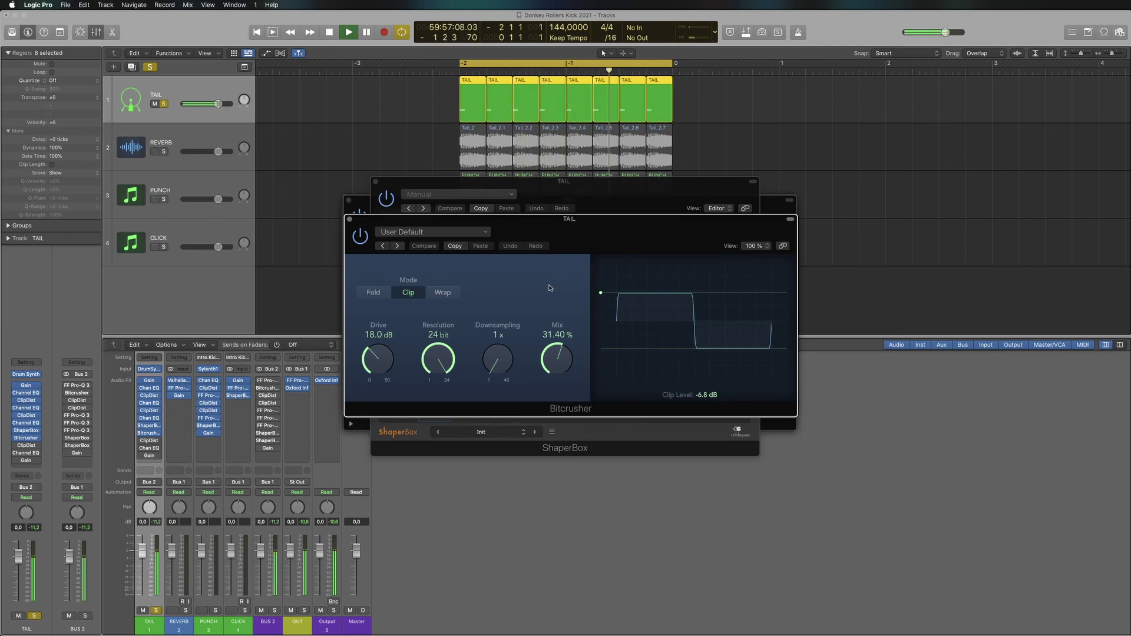
{"action": "key", "text": "space"}
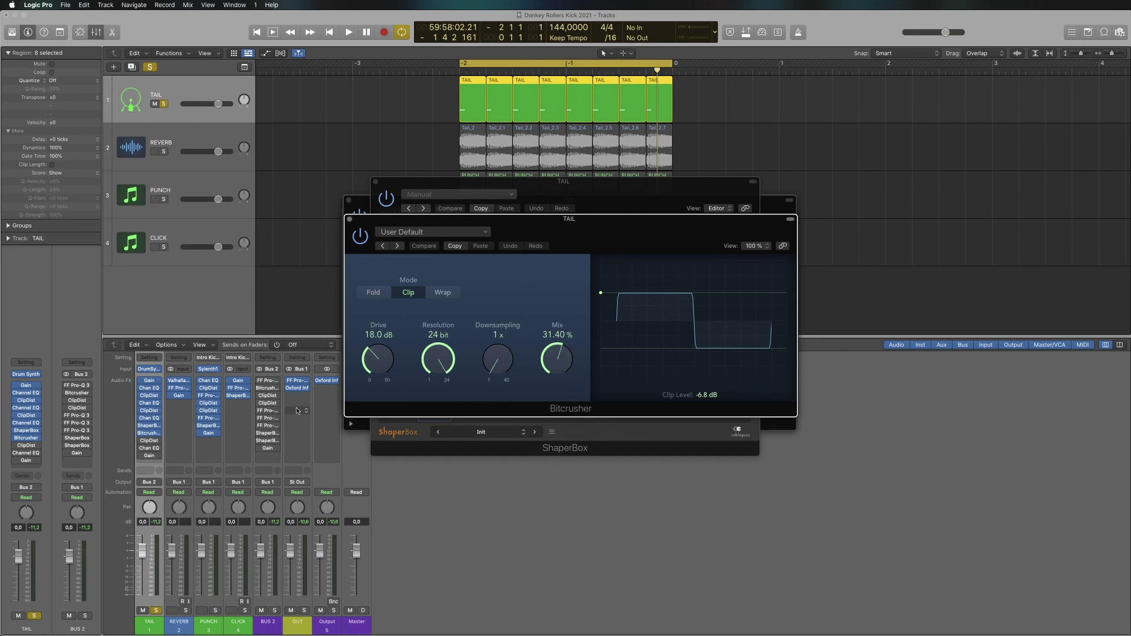
Step: Enable and open the last Clip Distortion and the last Channel EQ on the TAIL channel, playing the loop with each
{"action": "left_click", "coordinate": [23, 446]}
{"action": "key", "text": "space"}
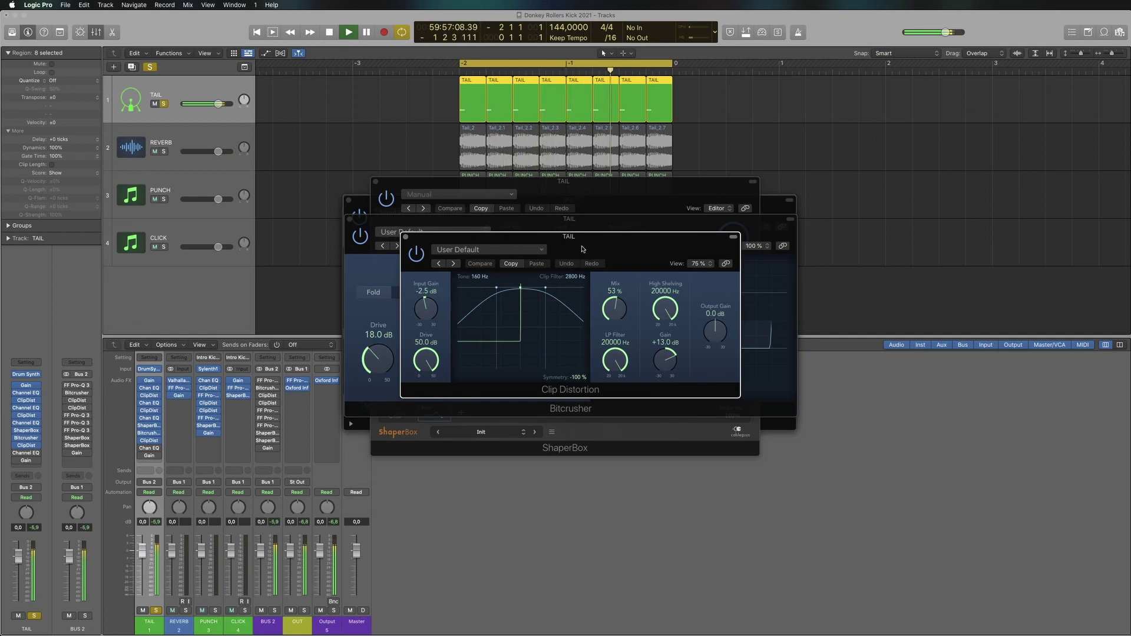
{"action": "key", "text": "space"}
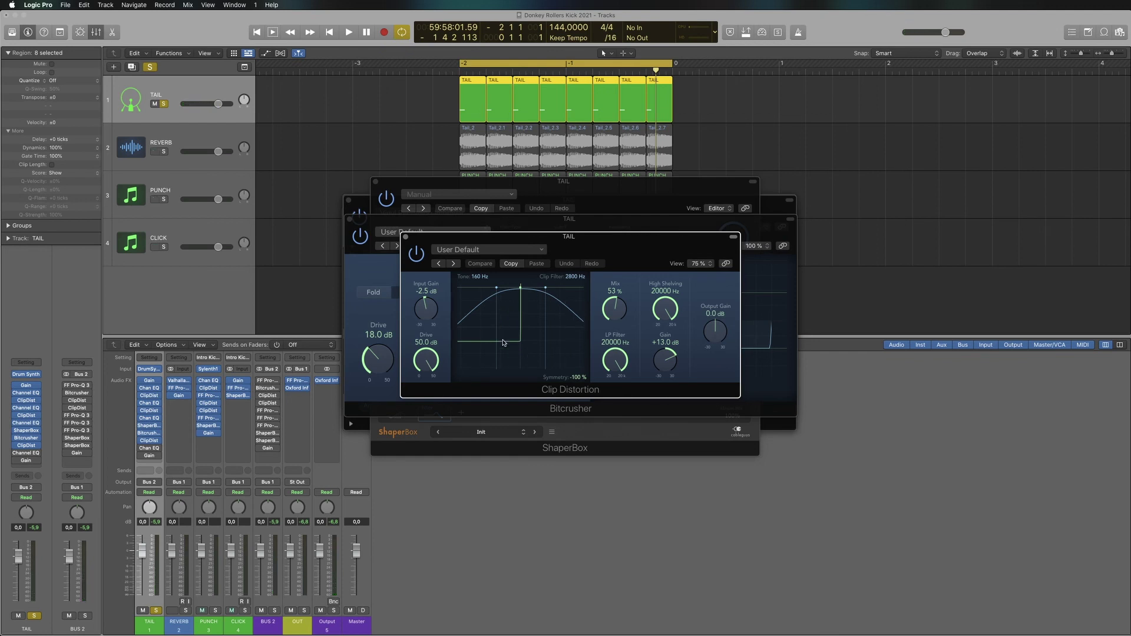
{"action": "key", "text": "space"}
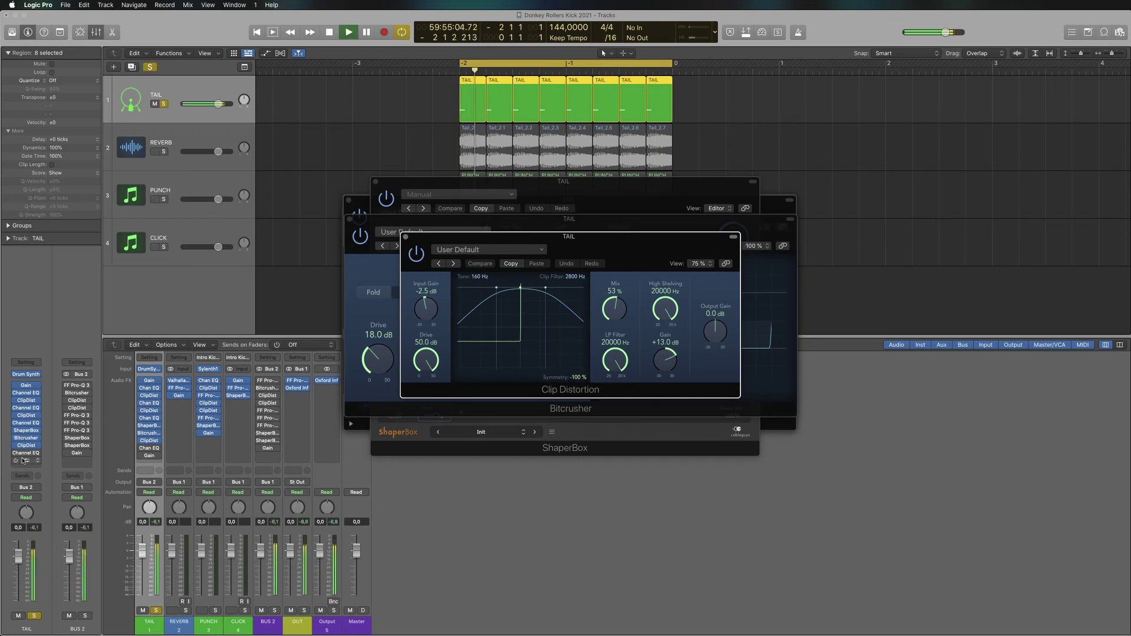
{"action": "left_click", "coordinate": [26, 453]}
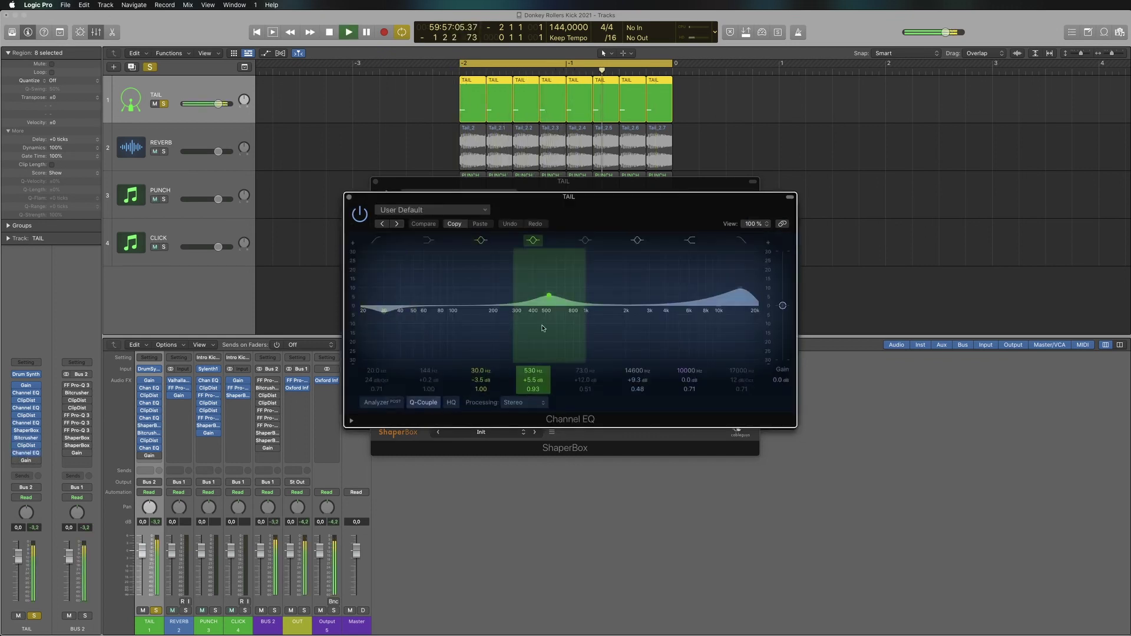
{"action": "key", "text": "space"}
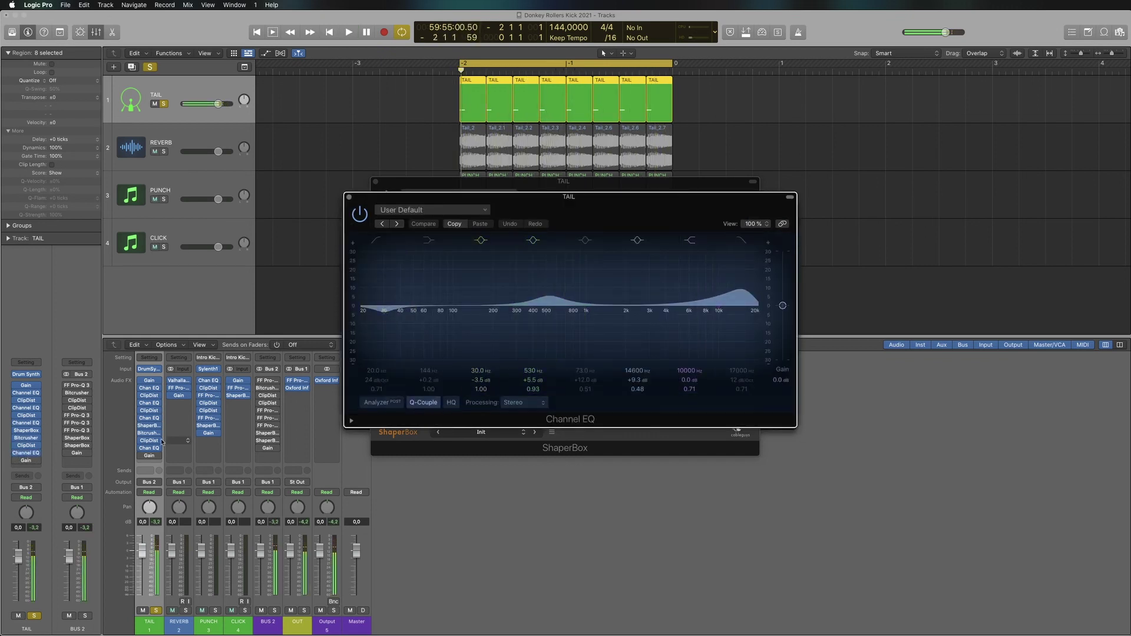
Step: Enable and open the final Gain insert on the TAIL channel and toggle its bypass during playback to compare the sound
{"action": "left_click", "coordinate": [26, 460]}
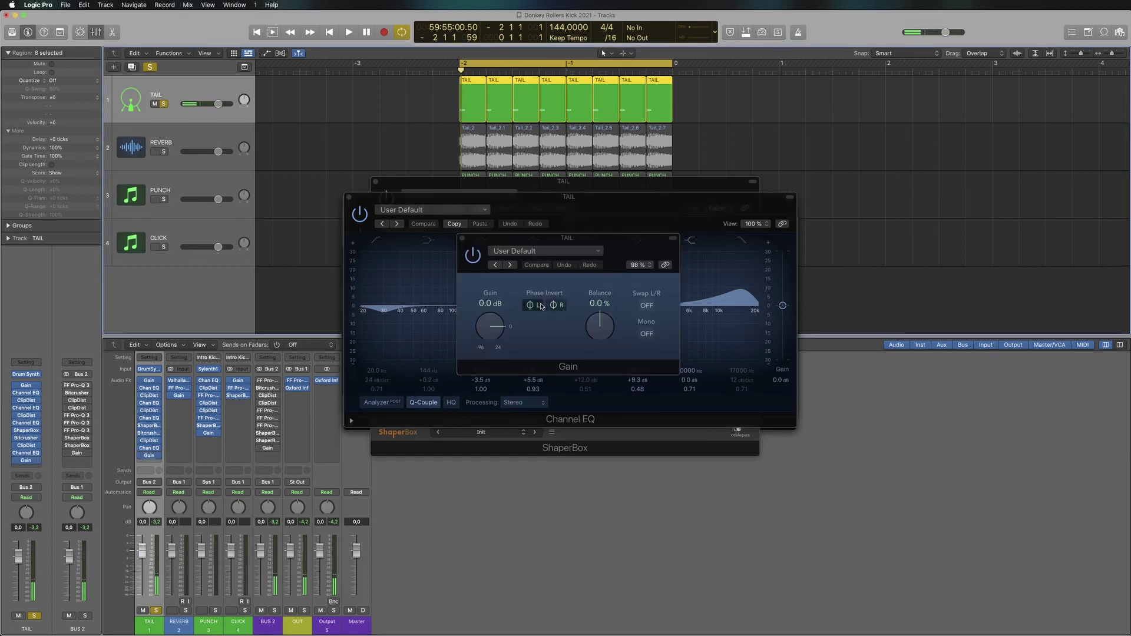
{"action": "key", "text": "space"}
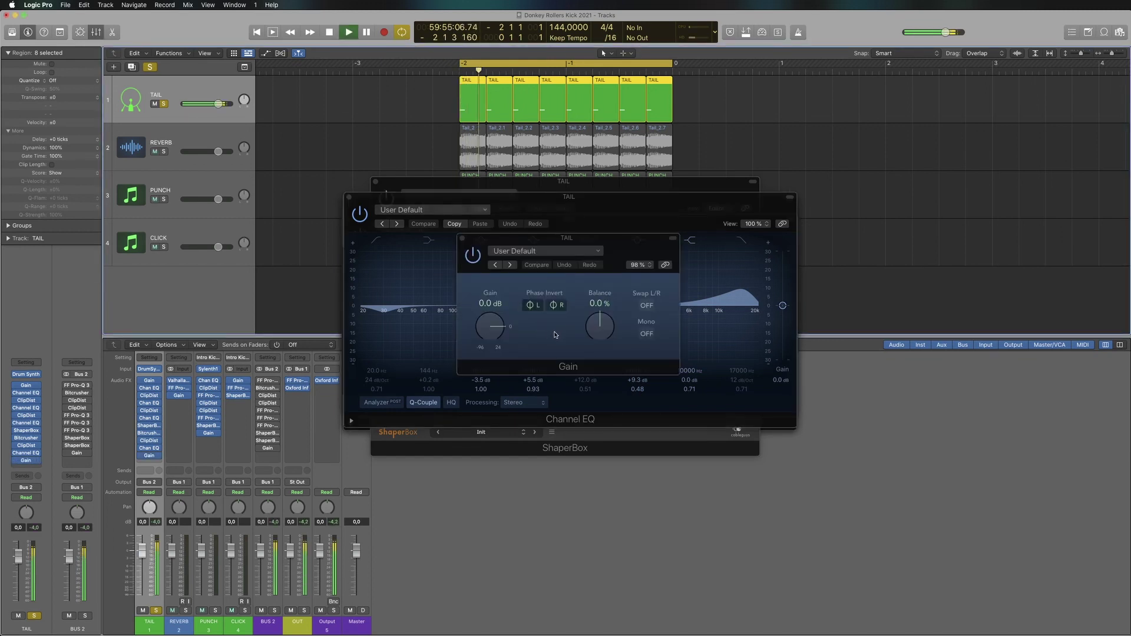
{"action": "left_click", "coordinate": [472, 258]}
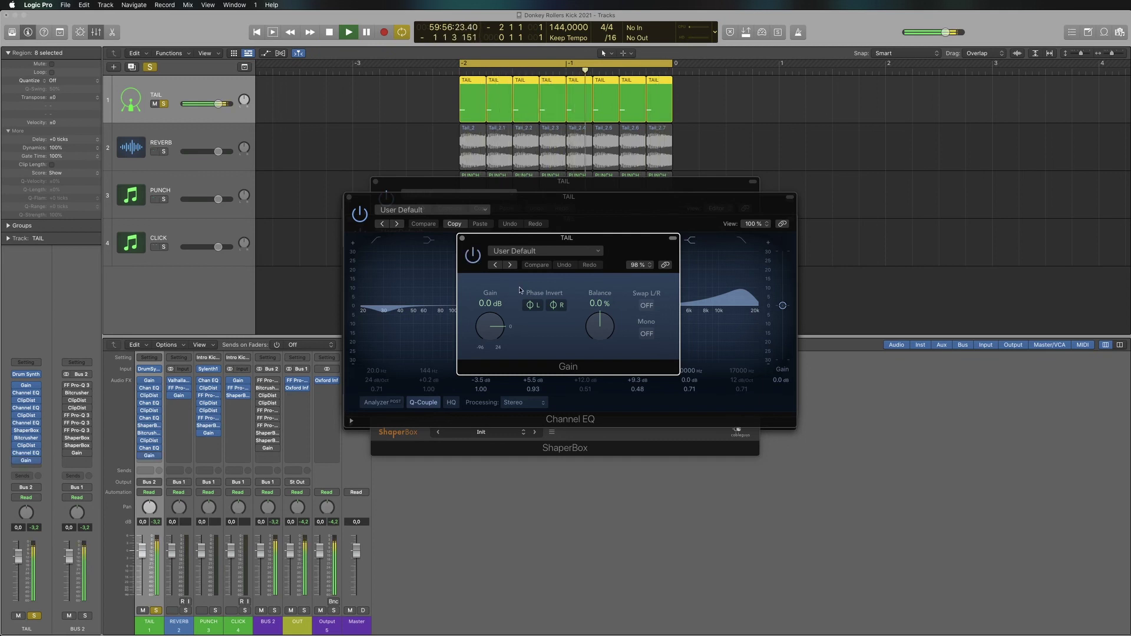
{"action": "key", "text": "space"}
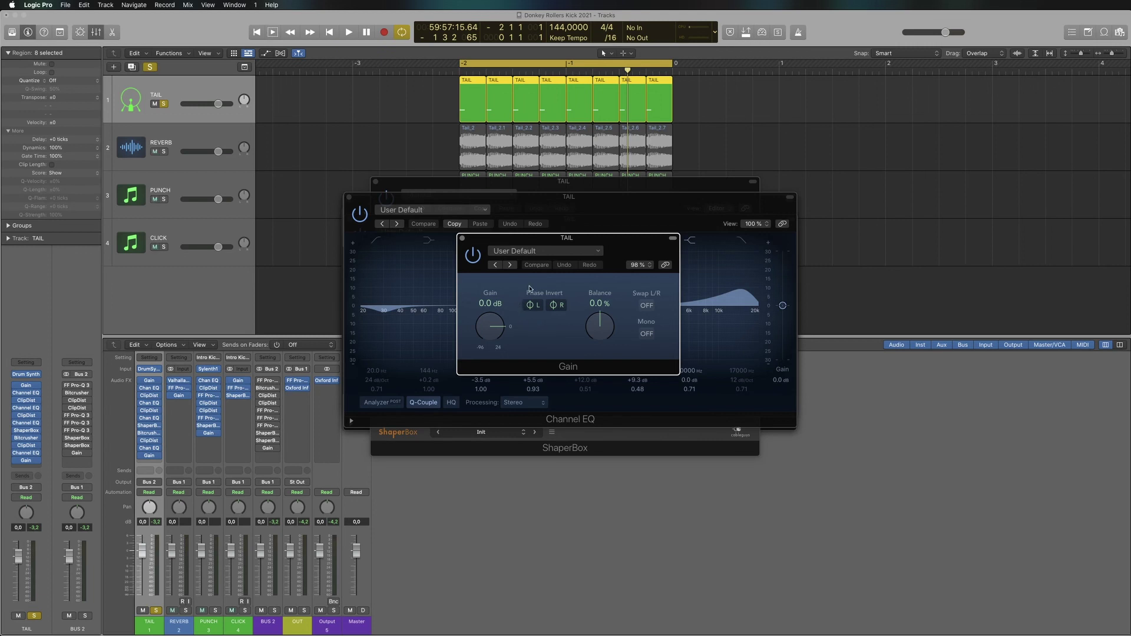
Step: Enable the first FF Pro-Q 3 on the Bus 2 channel and examine its EQ bands while the loop plays
{"action": "left_click", "coordinate": [77, 385]}
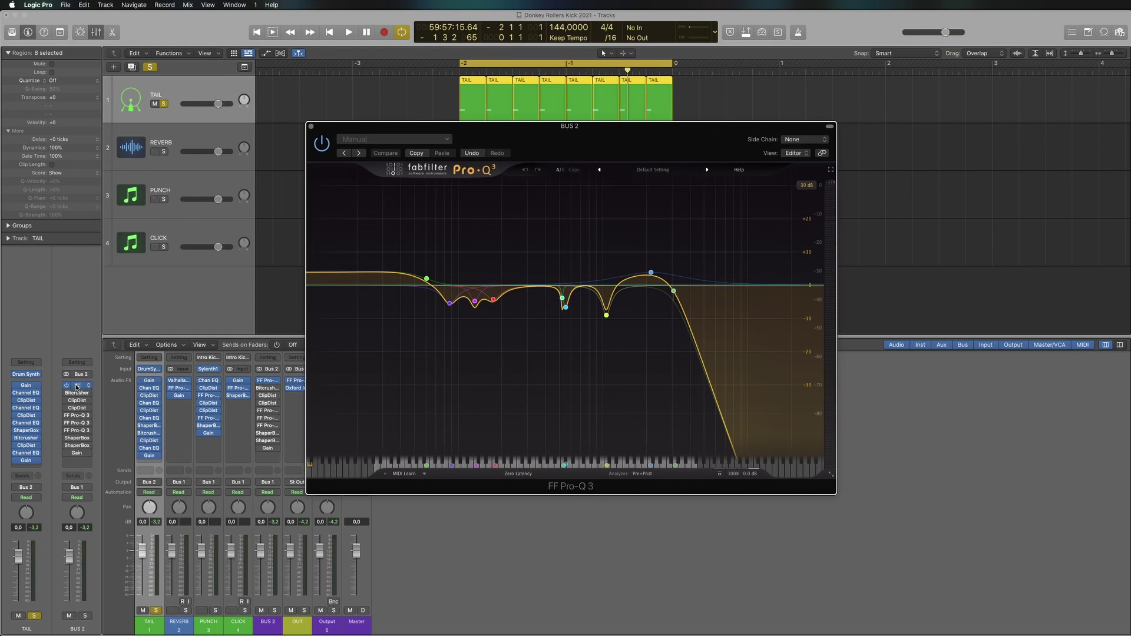
{"action": "key", "text": "space"}
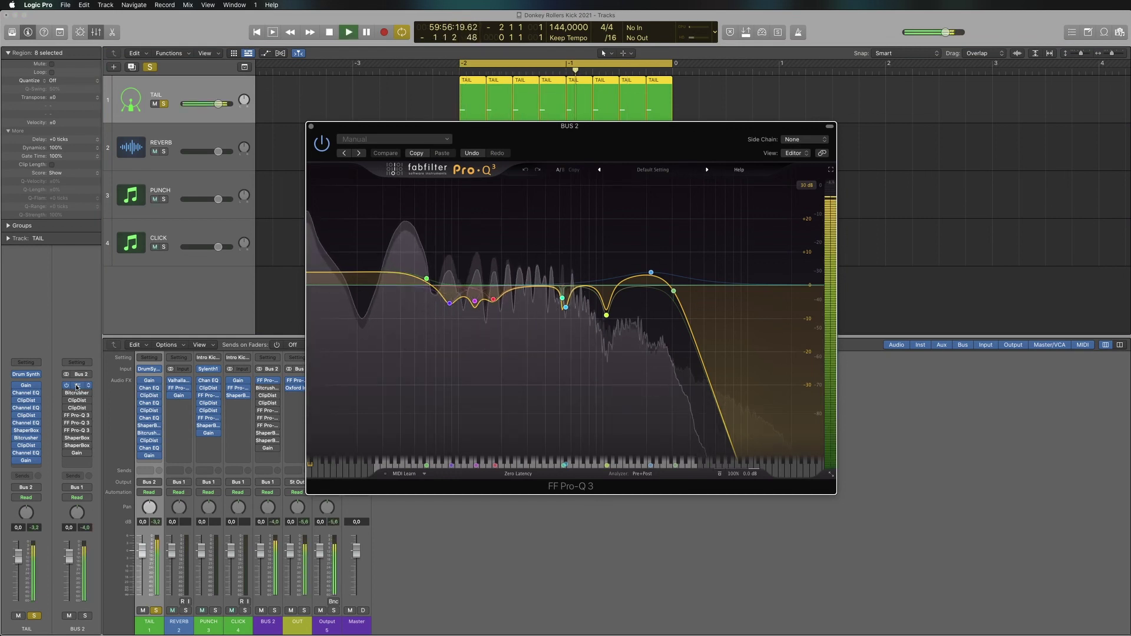
{"action": "mouse_move", "coordinate": [537, 333]}
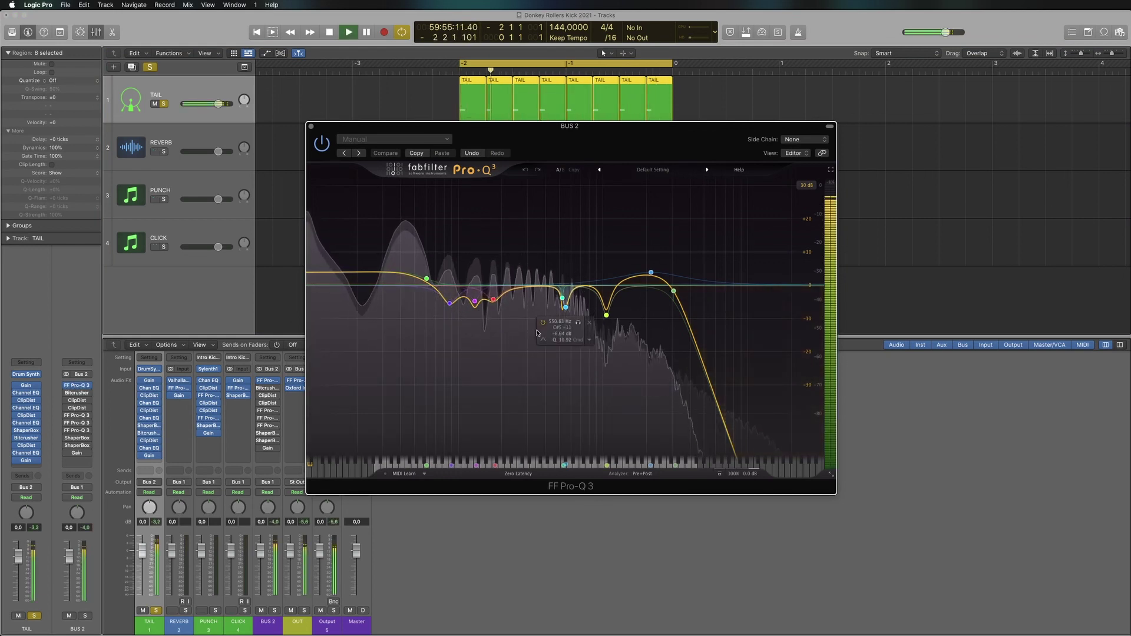
{"action": "key", "text": "space"}
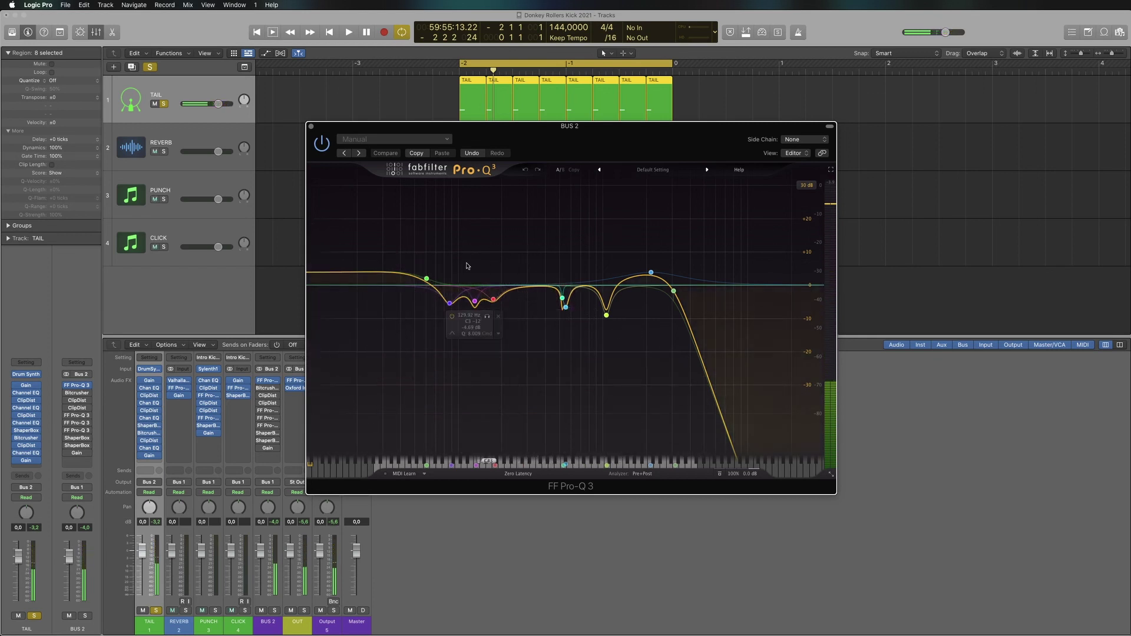
Step: Enable and open the Bitcrusher on the Bus 2 channel and play the loop through it
{"action": "left_click", "coordinate": [77, 393]}
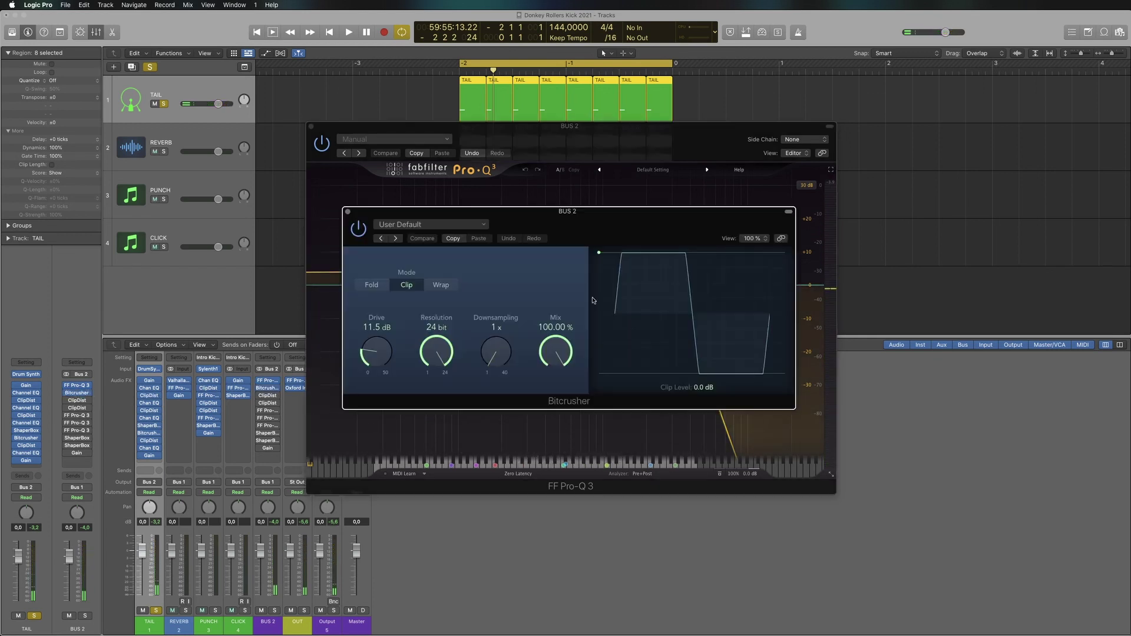
{"action": "key", "text": "space"}
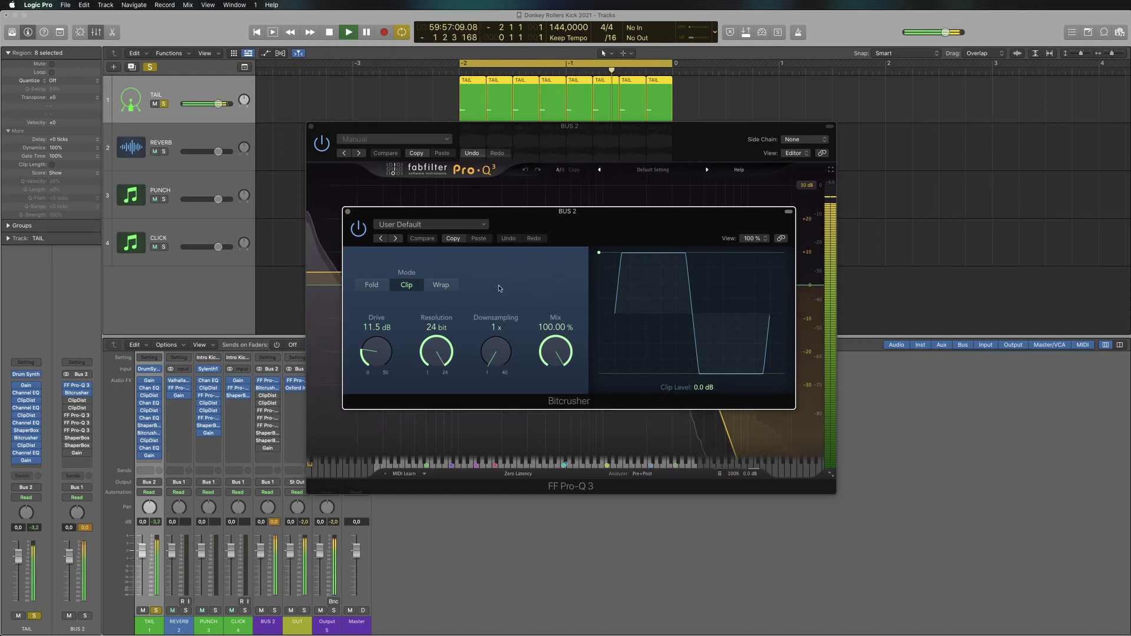
{"action": "key", "text": "space"}
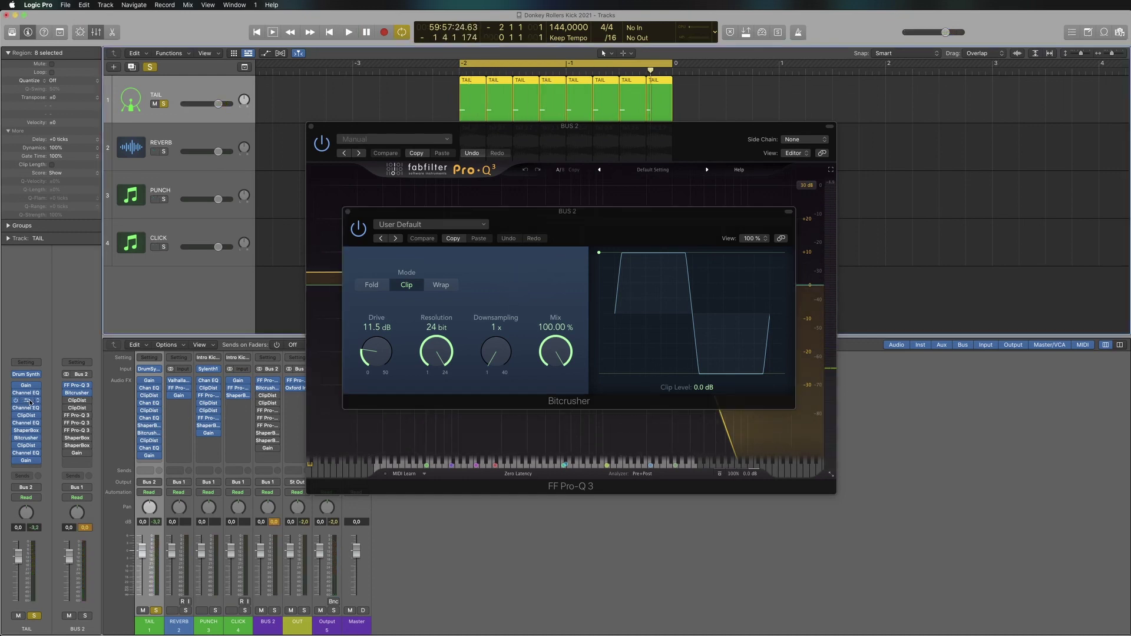
Step: Set the high-shelving gain of the TAIL channel's first Clip Distortion to -30.0 dB, check it during playback, and close the plug-in
{"action": "left_click", "coordinate": [28, 400]}
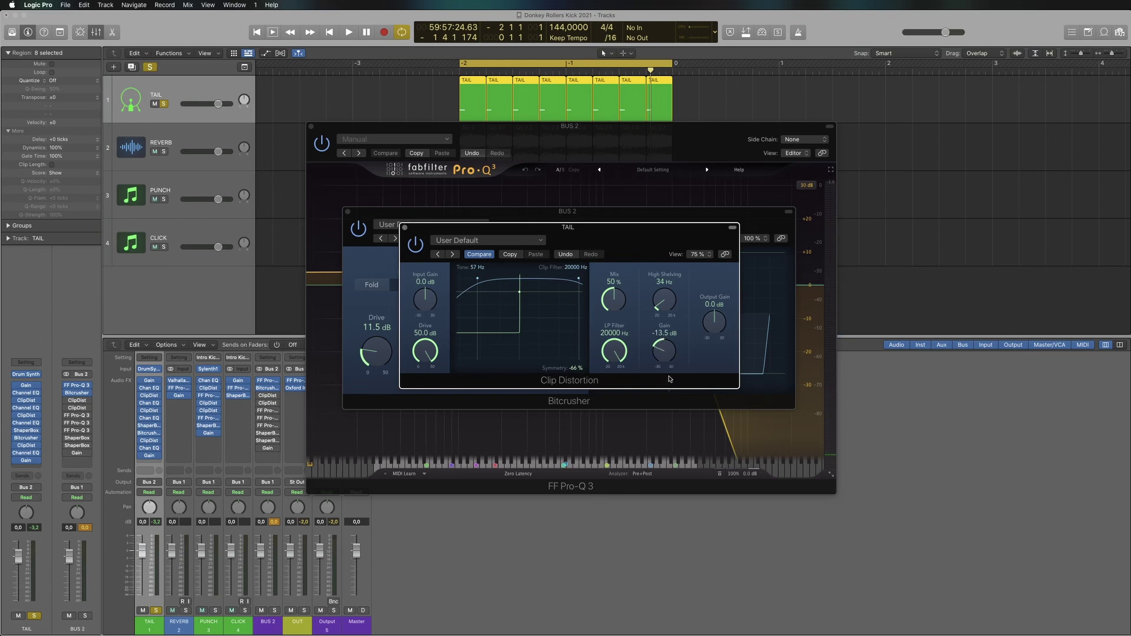
{"action": "key", "text": "space"}
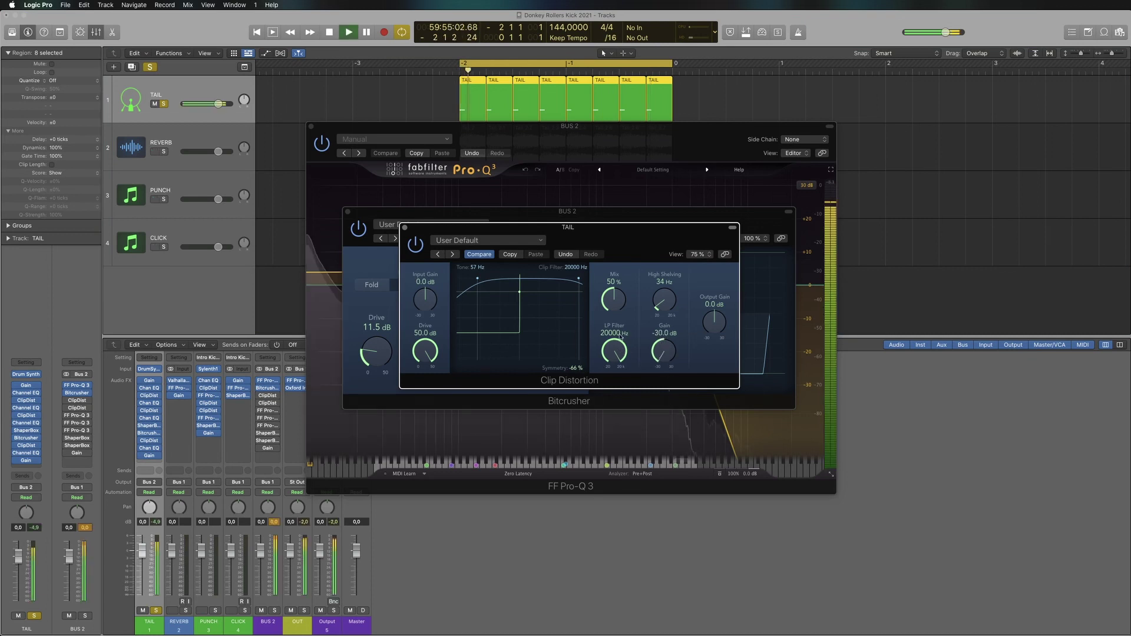
{"action": "left_click", "coordinate": [404, 228]}
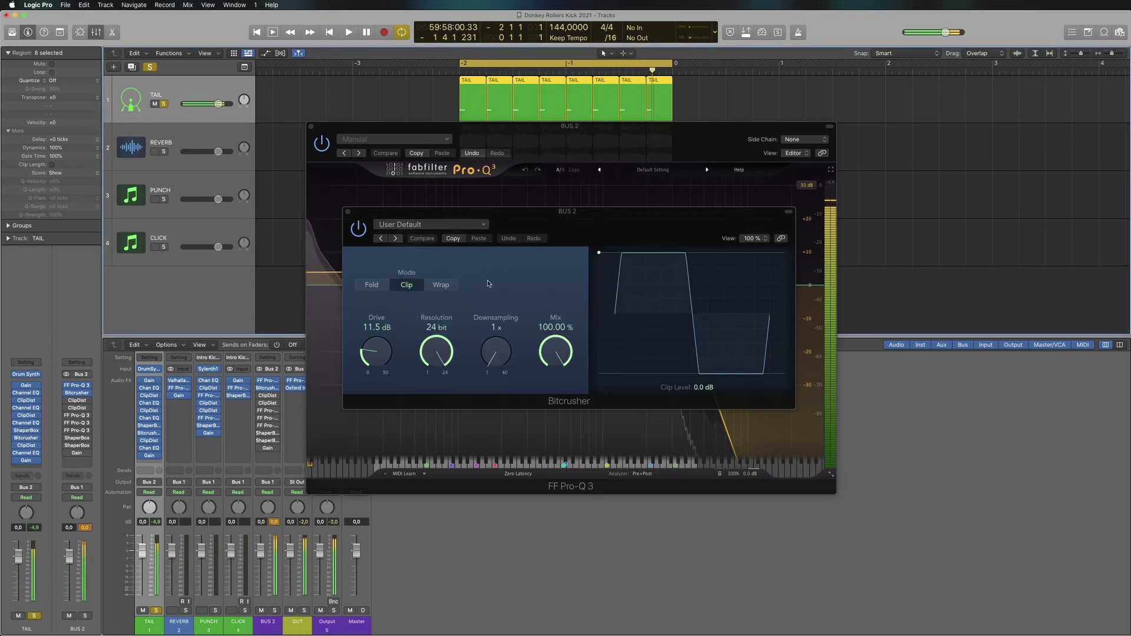
{"action": "key", "text": "space"}
Step: Enable and open both Clip Distortion inserts on the Bus 2 channel, playing the loop with each one added
{"action": "left_click", "coordinate": [75, 401]}
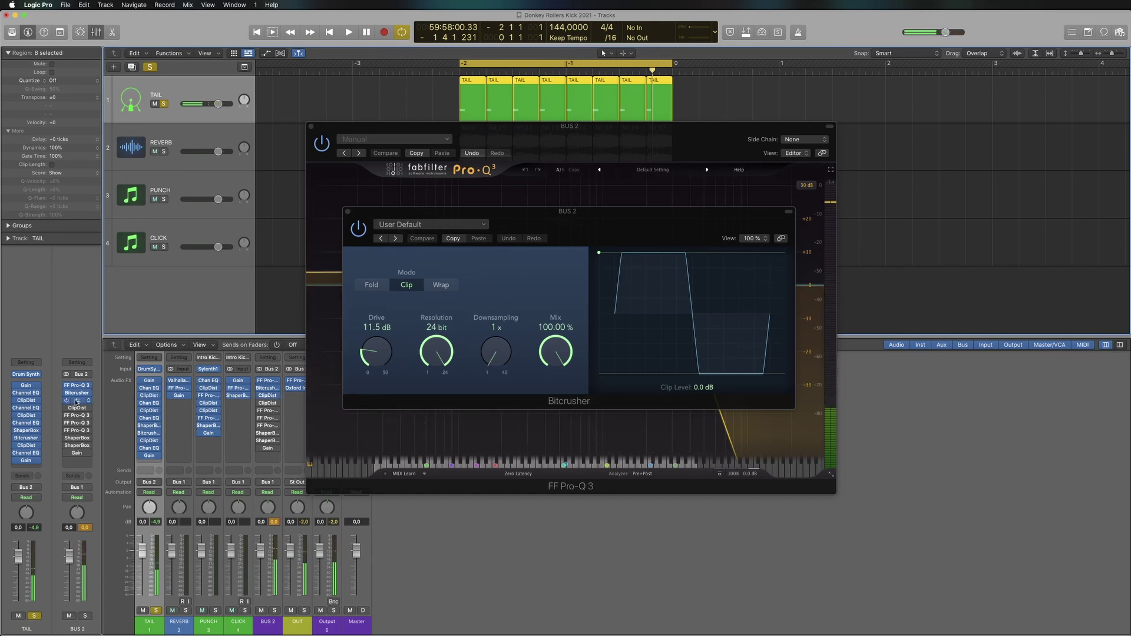
{"action": "key", "text": "space"}
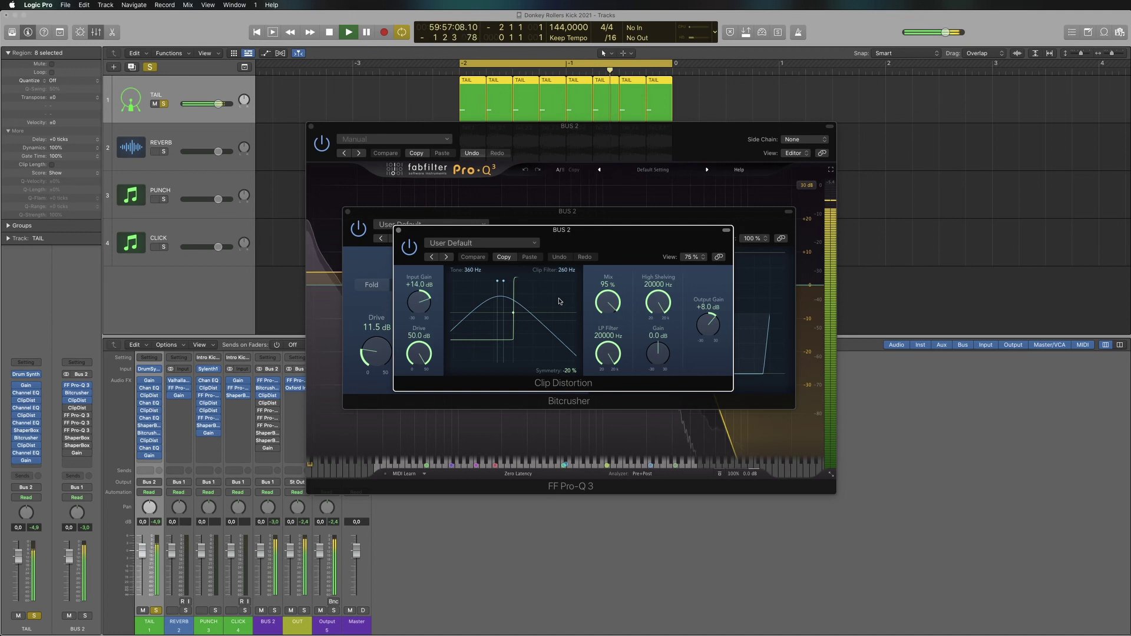
{"action": "key", "text": "space"}
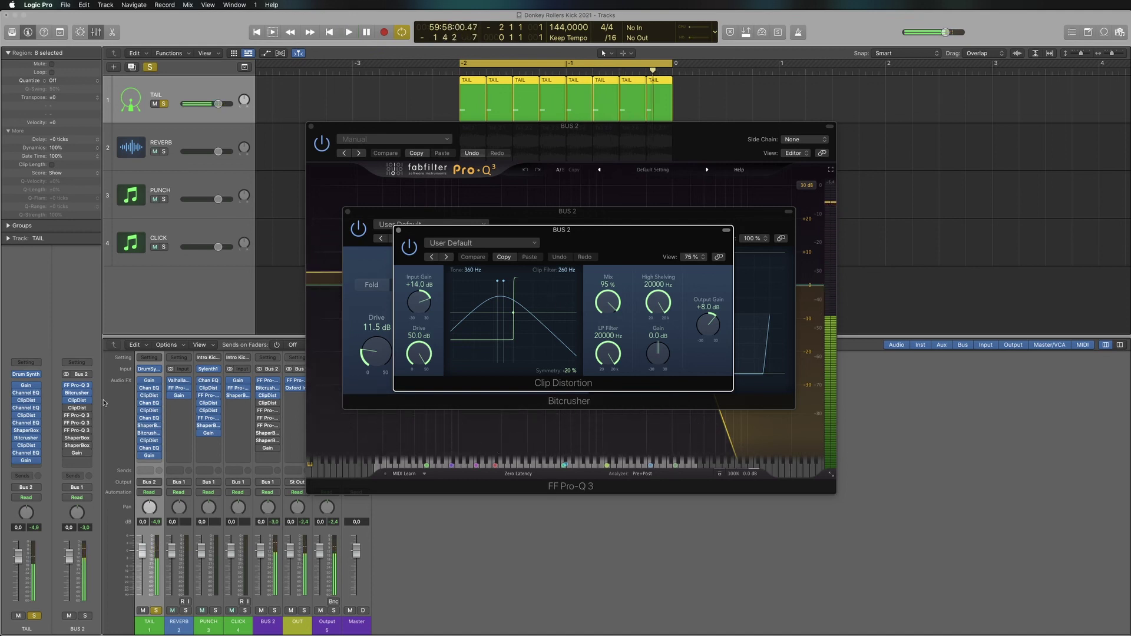
{"action": "key", "text": "super+z"}
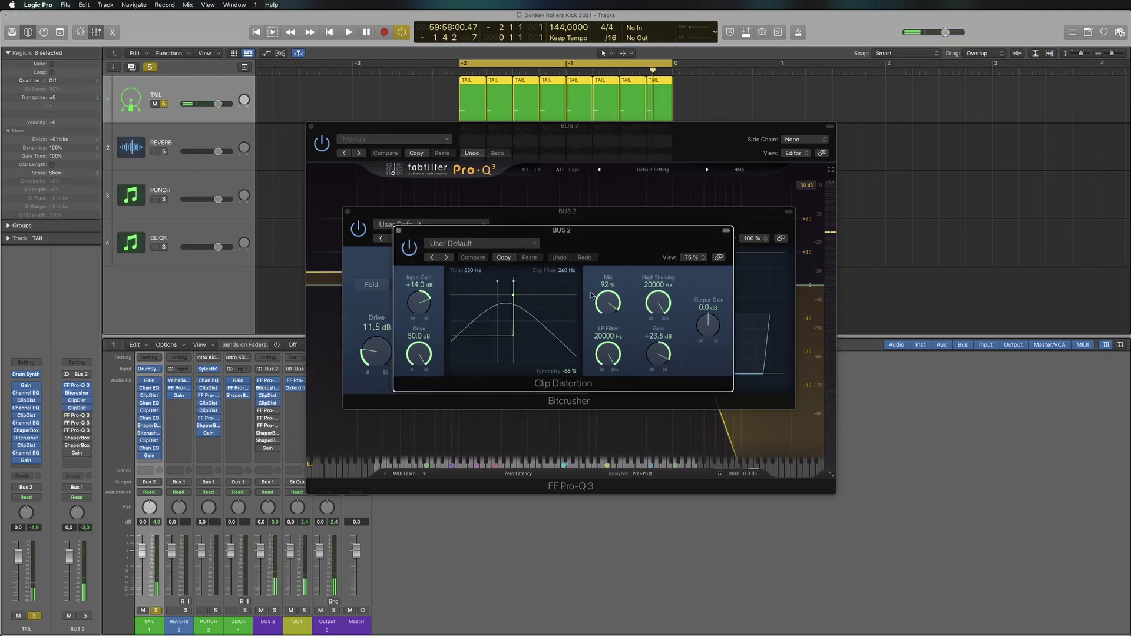
{"action": "key", "text": "space"}
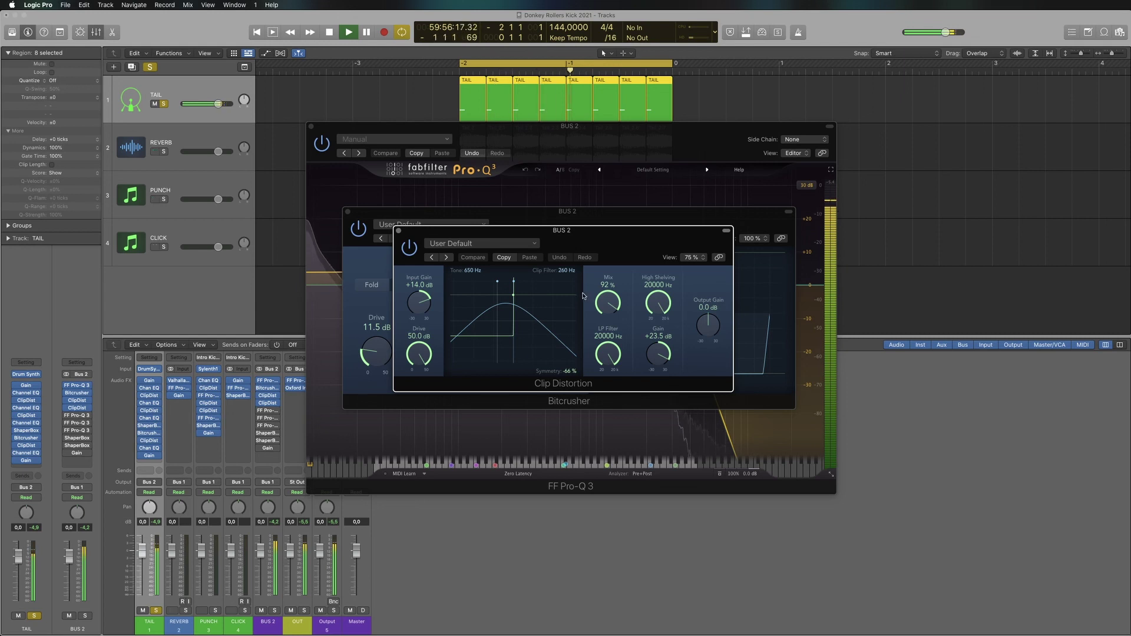
Step: Enable and open the second FF Pro-Q 3 on the Bus 2 channel and compare it against bypass while the loop plays
{"action": "key", "text": "space"}
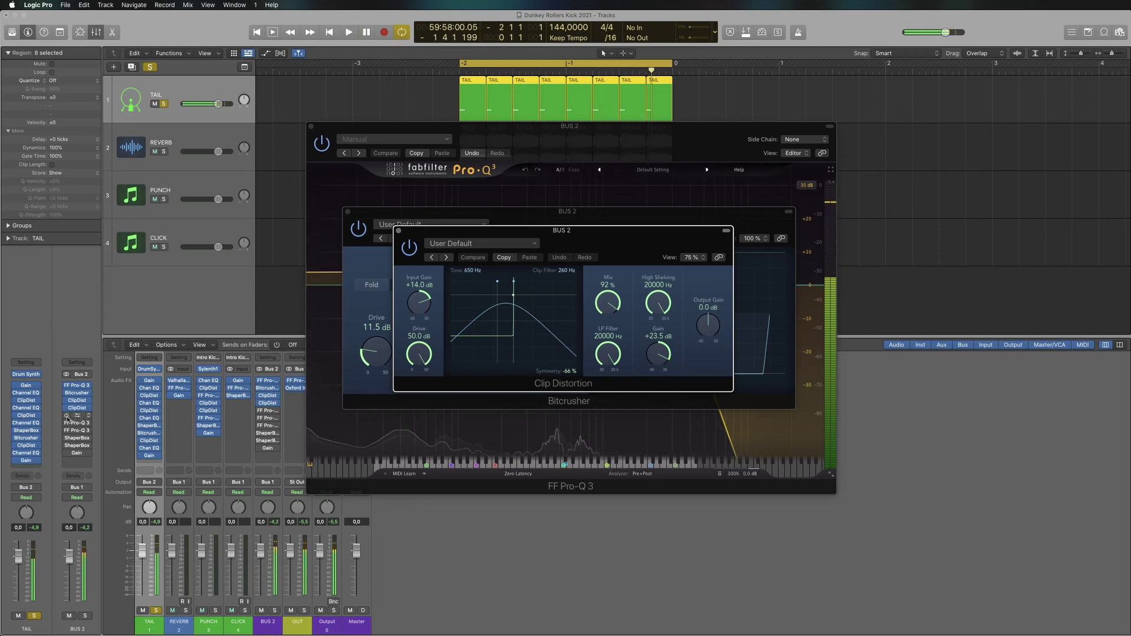
{"action": "left_click", "coordinate": [66, 416]}
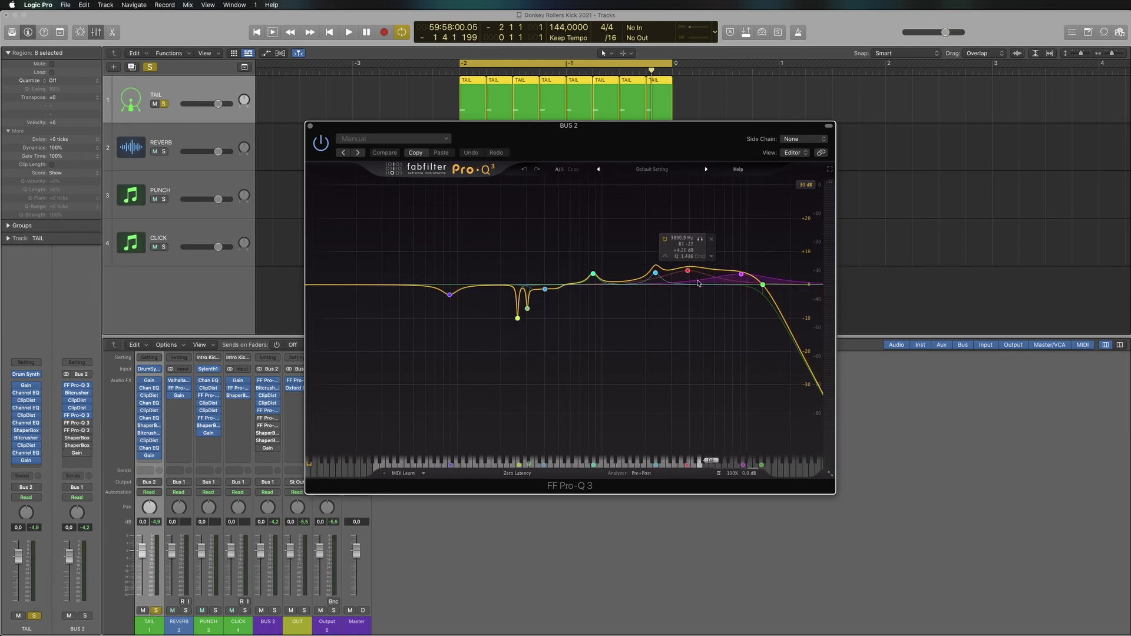
{"action": "key", "text": "space"}
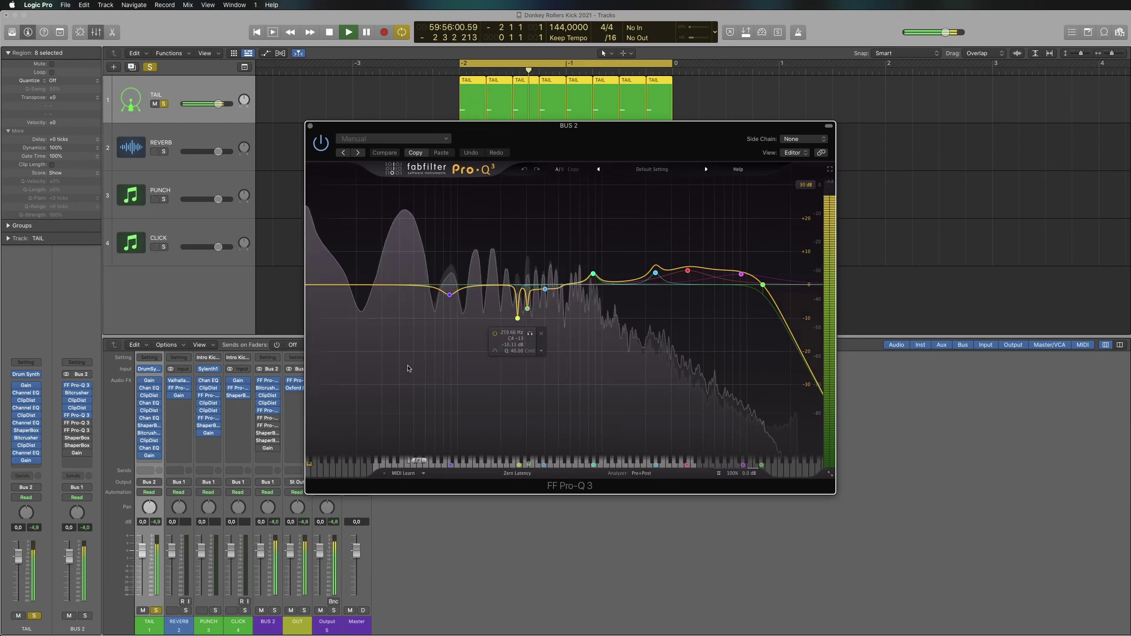
{"action": "left_click", "coordinate": [320, 143]}
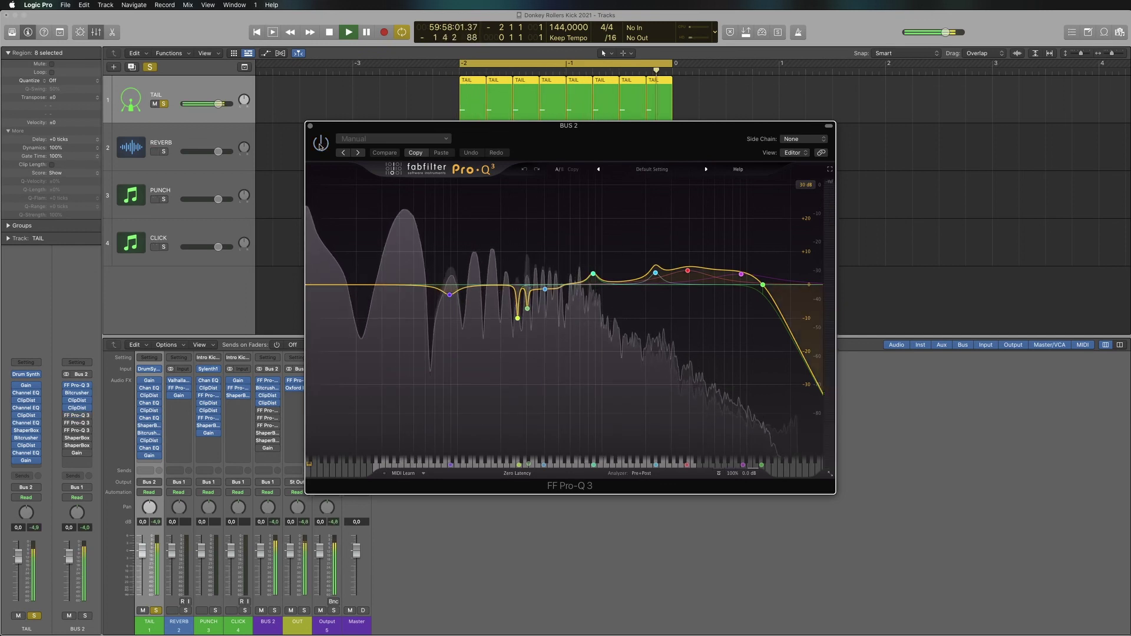
{"action": "left_click", "coordinate": [320, 143]}
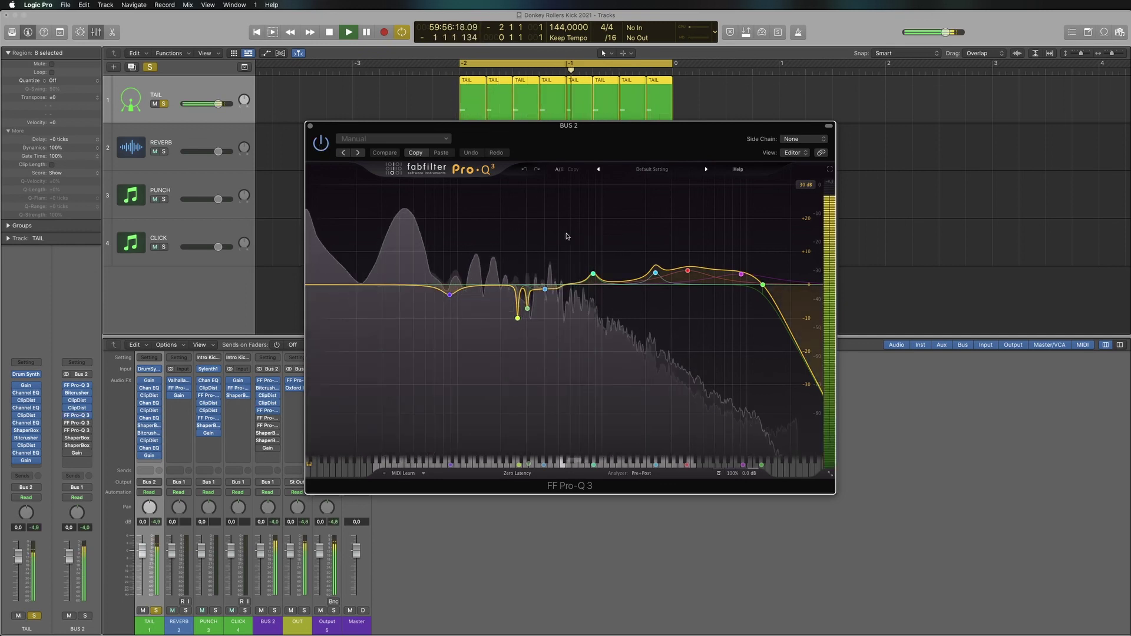
{"action": "mouse_move", "coordinate": [644, 234]}
{"action": "key", "text": "space"}
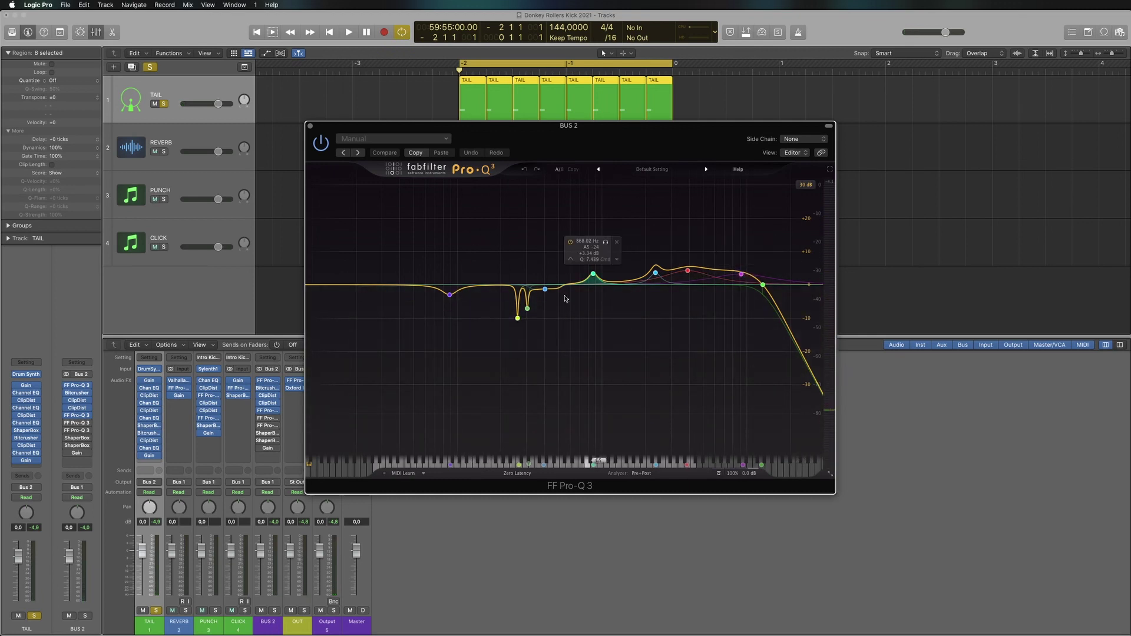
Step: Enable and open the third and fourth FF Pro-Q 3 inserts on the Bus 2 channel, playing the loop with each one added
{"action": "left_click", "coordinate": [75, 424]}
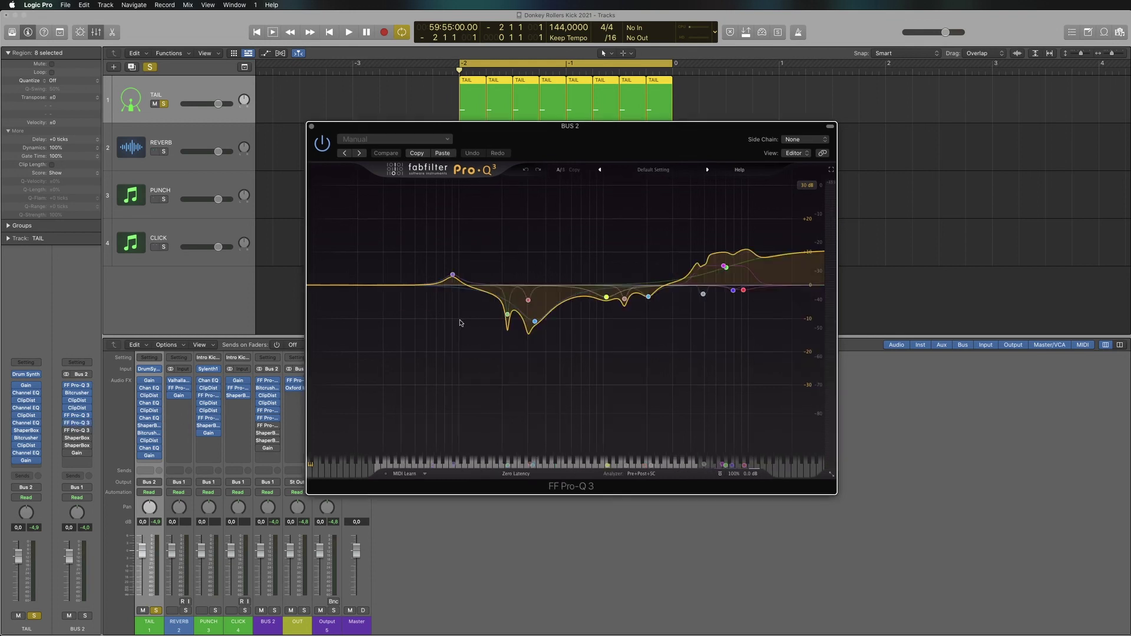
{"action": "key", "text": "space"}
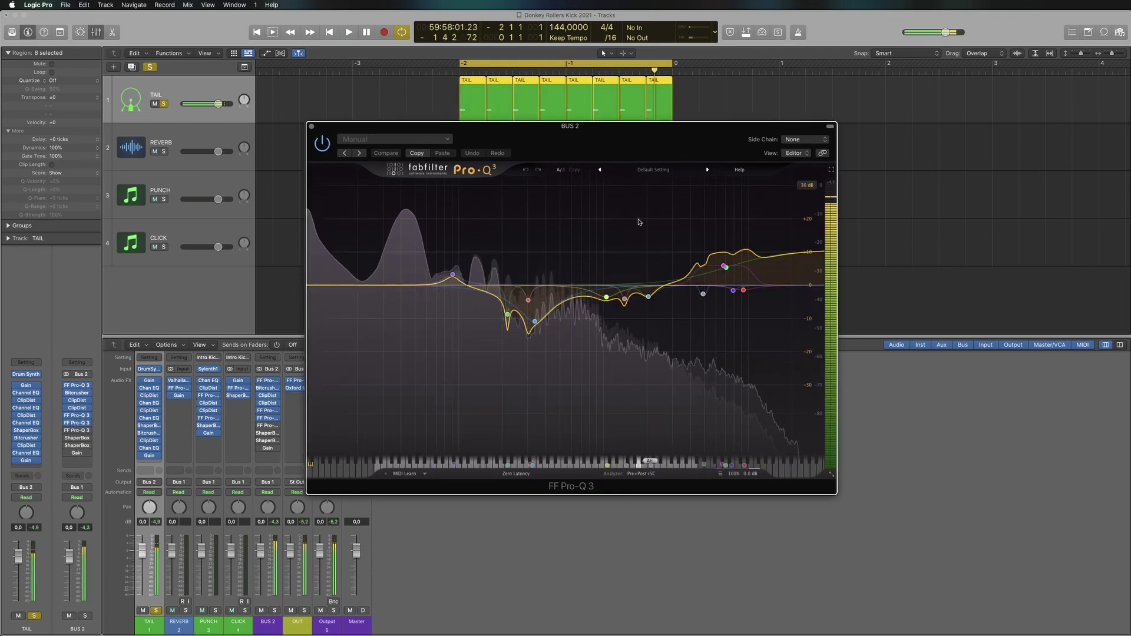
{"action": "key", "text": "space"}
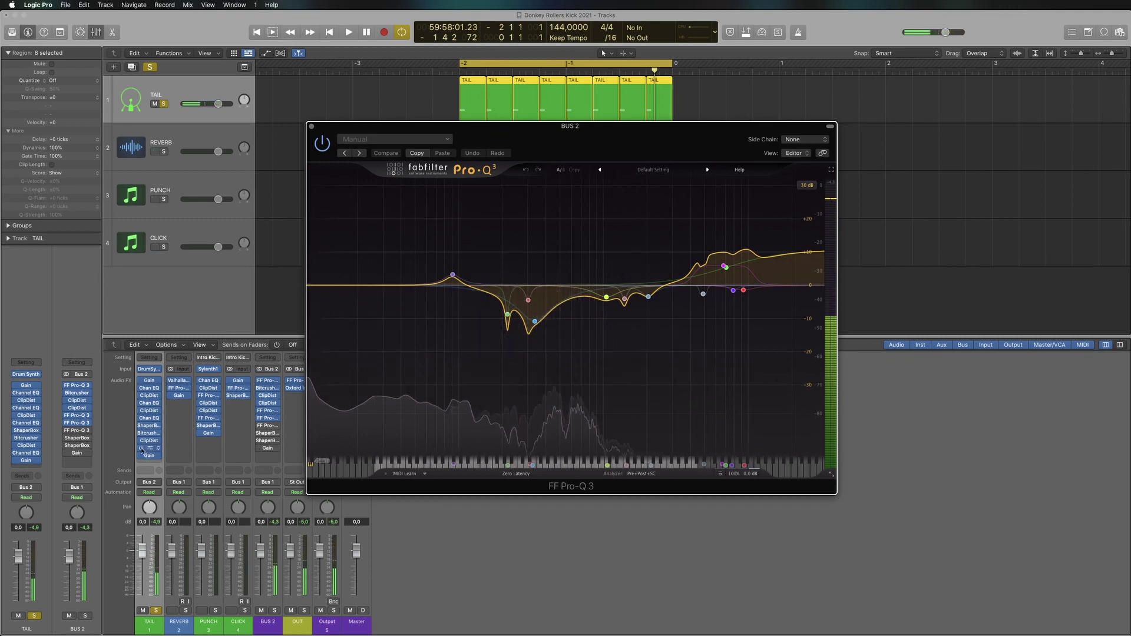
{"action": "left_click", "coordinate": [79, 430]}
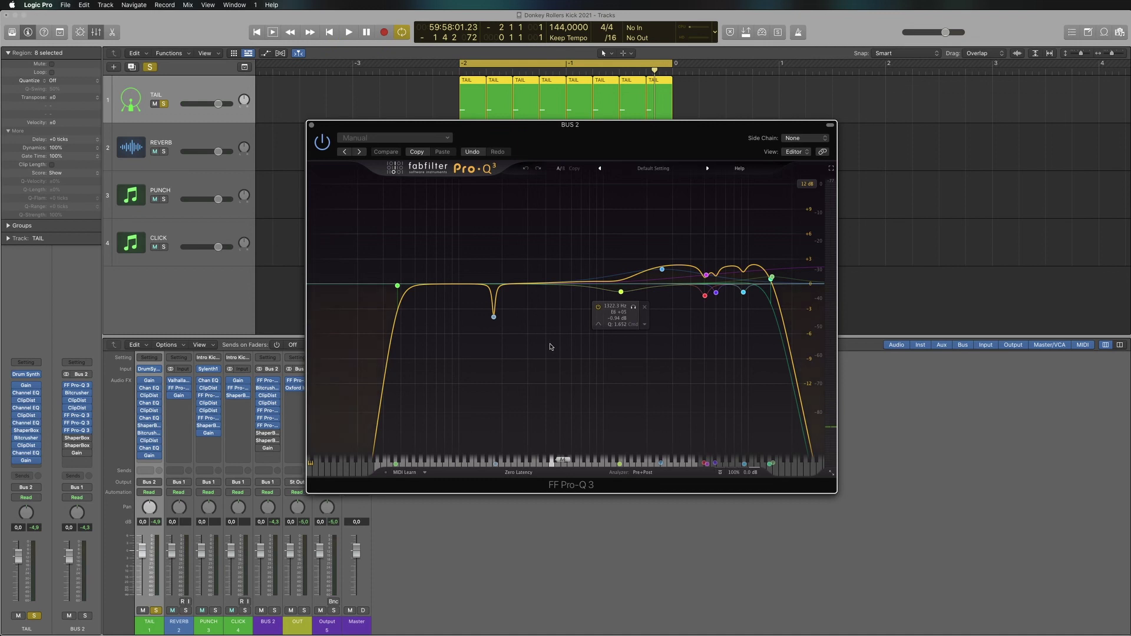
{"action": "key", "text": "space"}
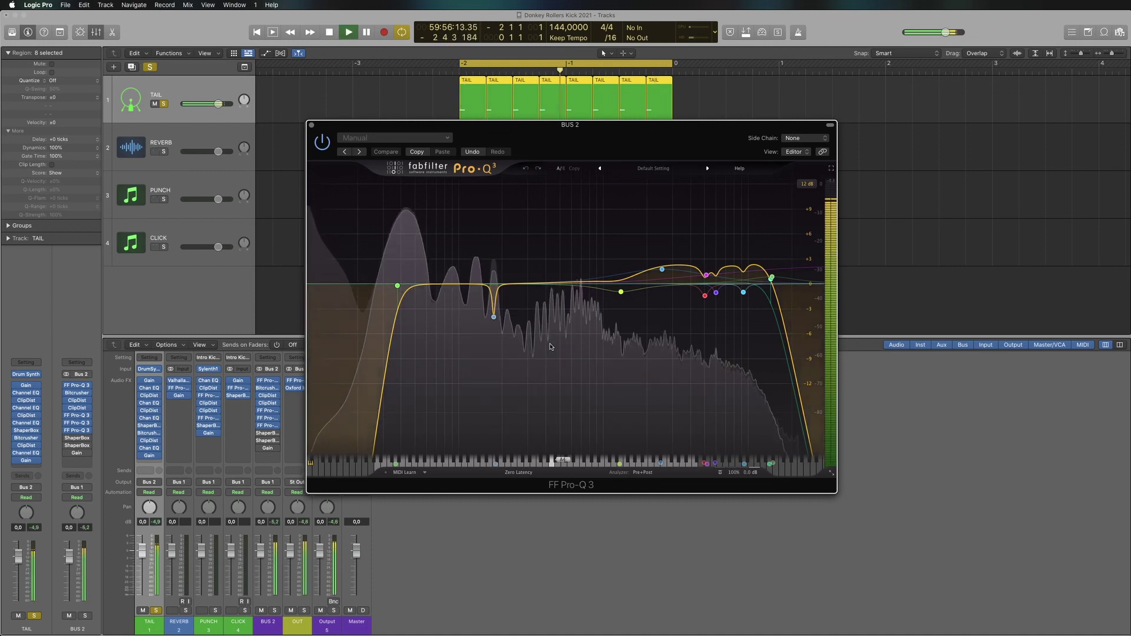
{"action": "key", "text": "space"}
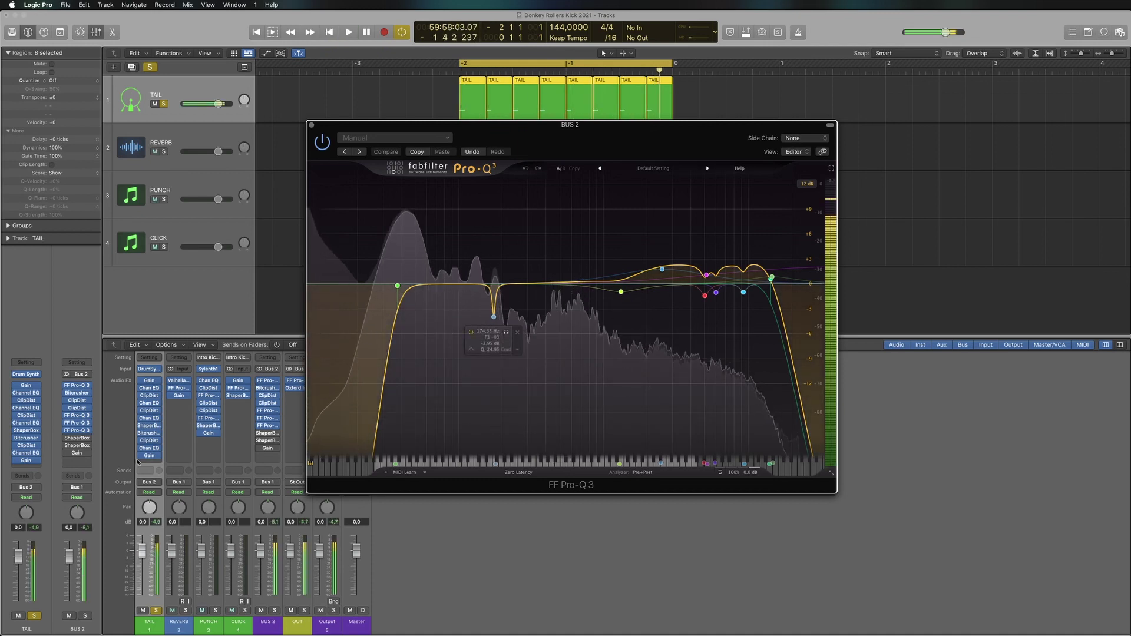
Step: Enable and open both ShaperBox inserts on the Bus 2 channel and check the volume and filter curves during playback
{"action": "left_click", "coordinate": [77, 438]}
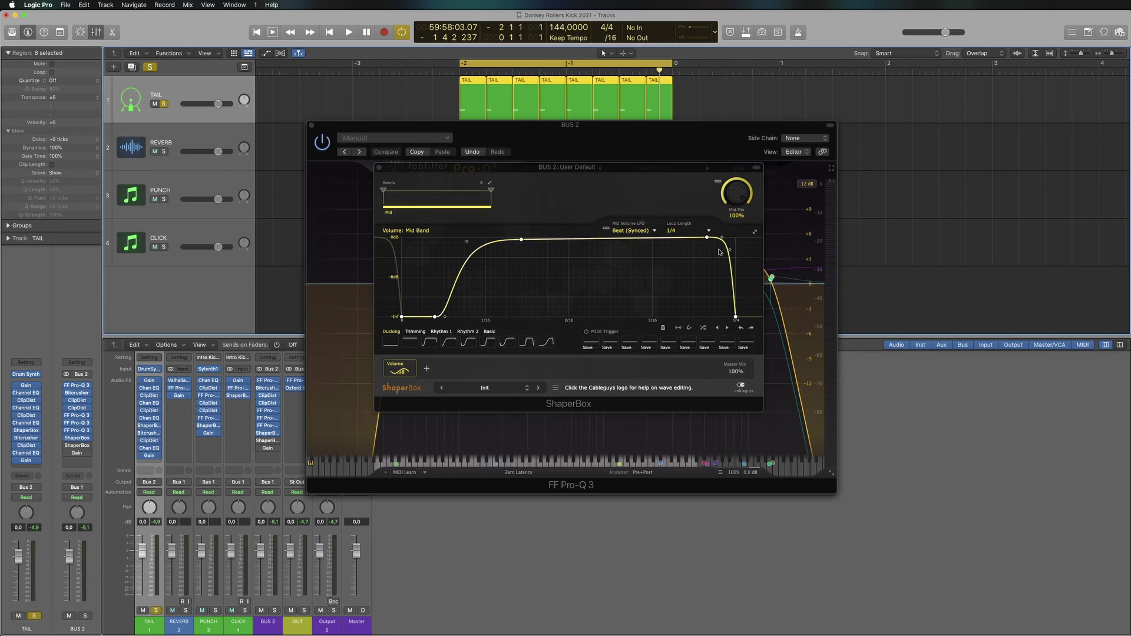
{"action": "key", "text": "space"}
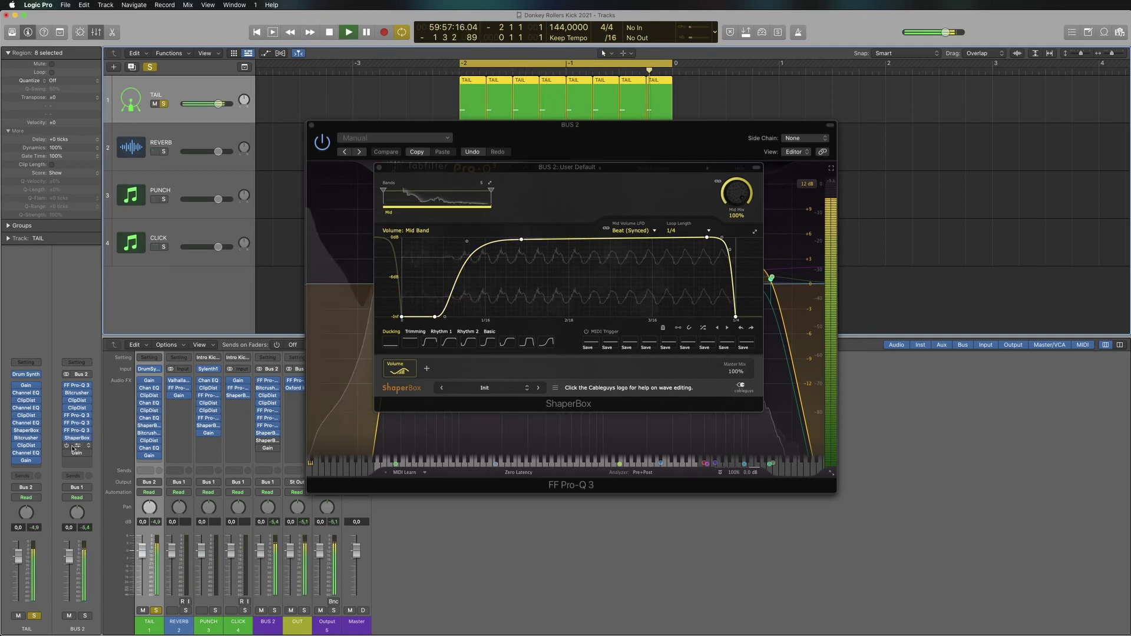
{"action": "left_click", "coordinate": [71, 447]}
{"action": "key", "text": "space"}
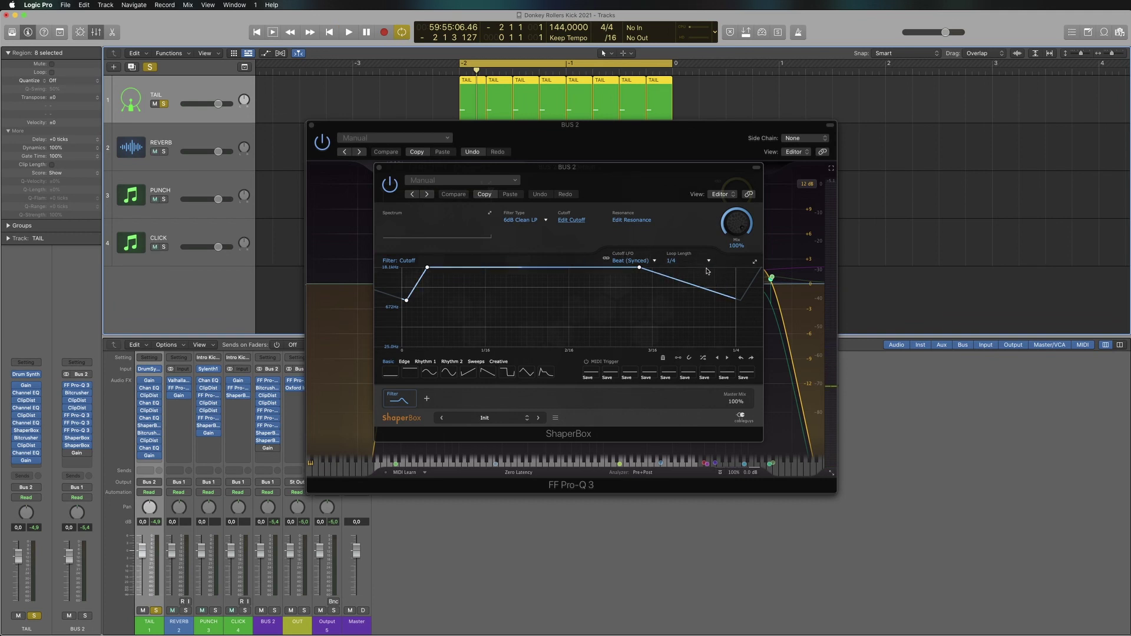
{"action": "key", "text": "space"}
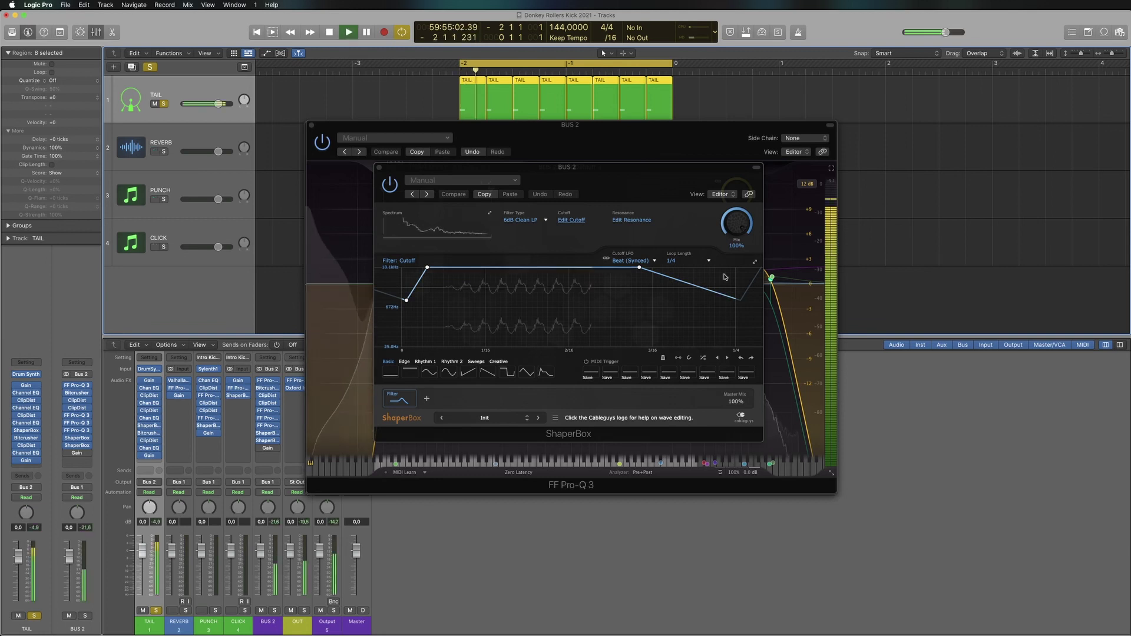
{"action": "left_click", "coordinate": [389, 190]}
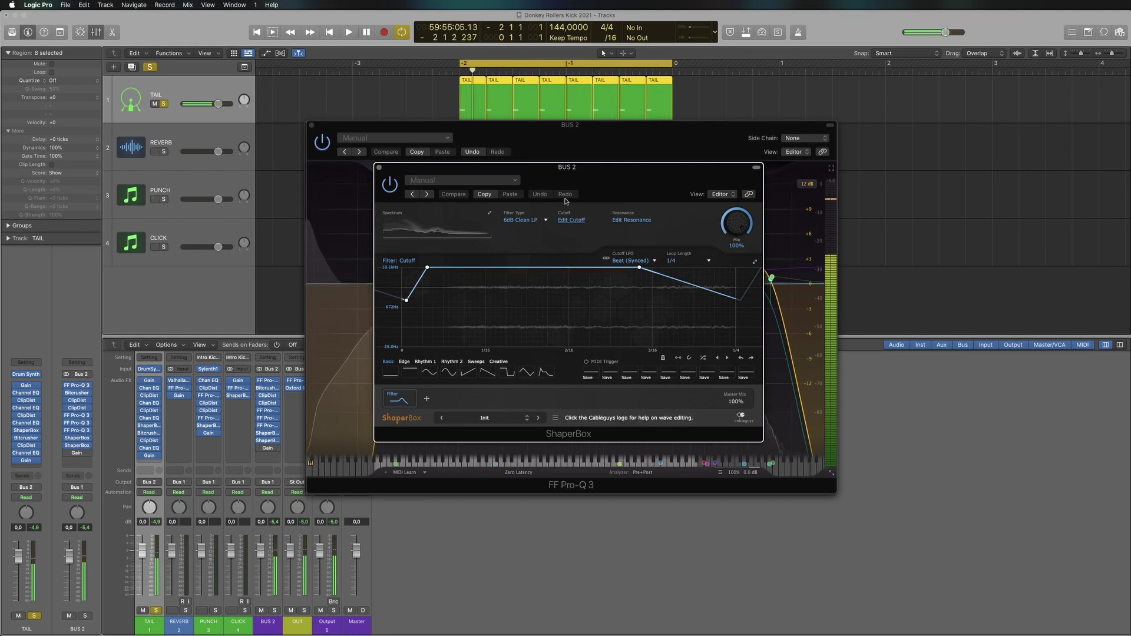
Step: Enable and open the Gain insert at the end of the Bus 2 chain and play the loop through it
{"action": "key", "text": "space"}
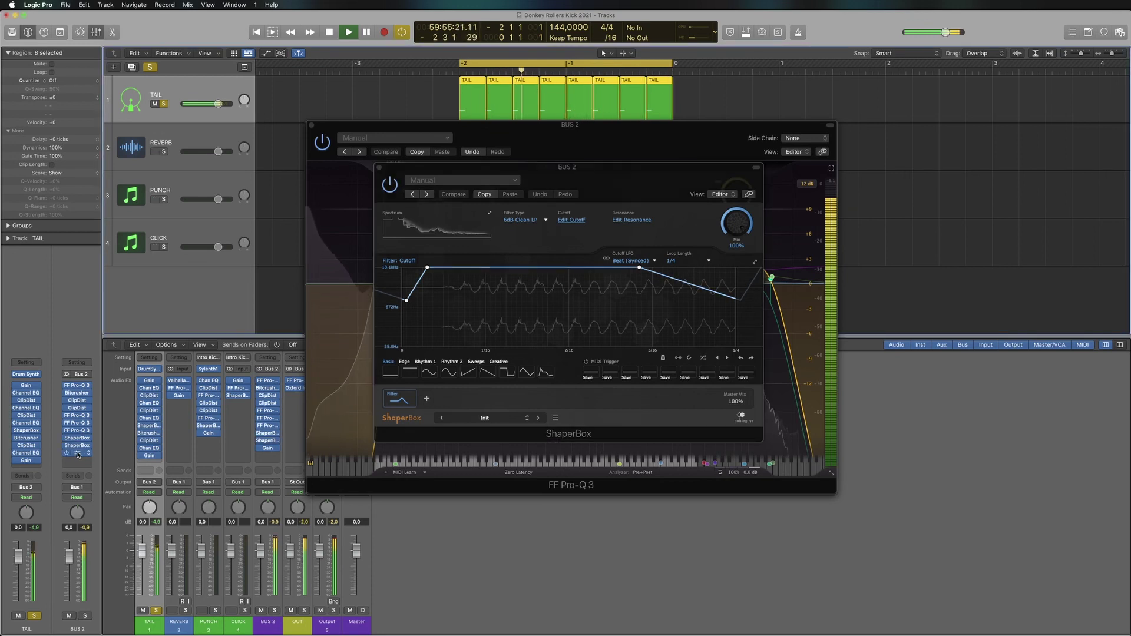
{"action": "left_click", "coordinate": [77, 453]}
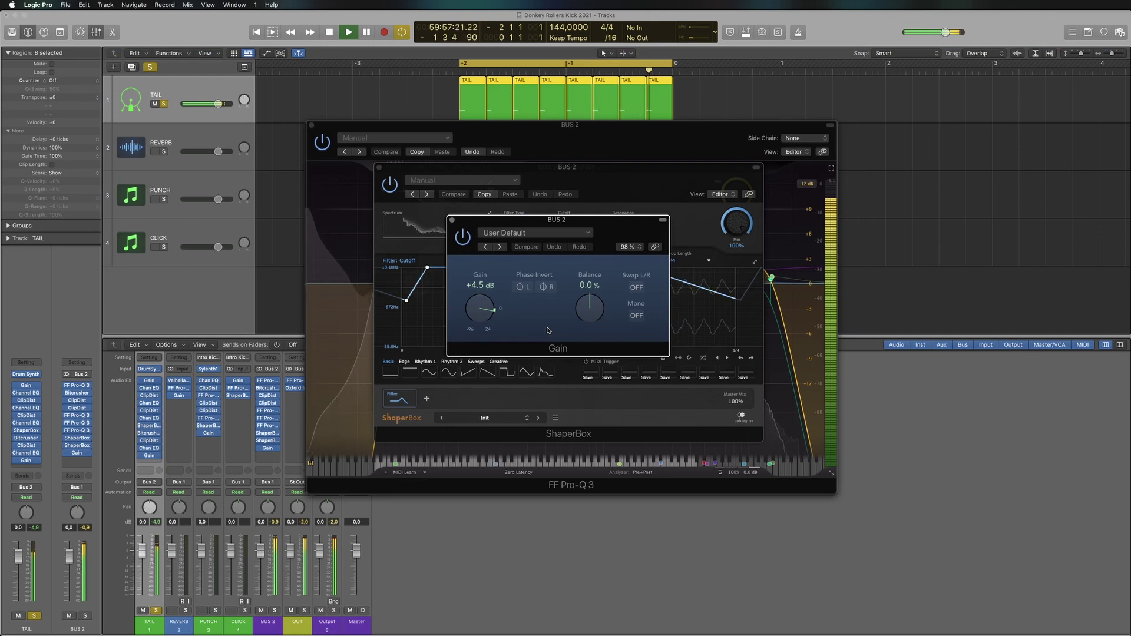
{"action": "key", "text": "space"}
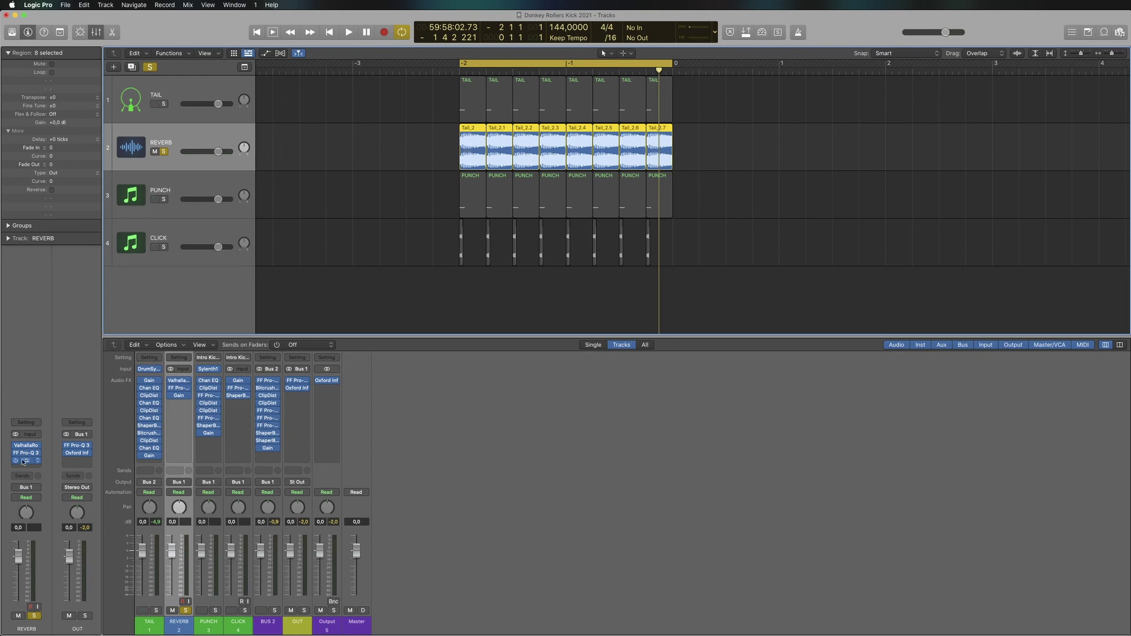
Step: Play the soloed REVERB track with its effects bypassed and again with ValhallaRoom enabled and open
{"action": "key", "text": "space"}
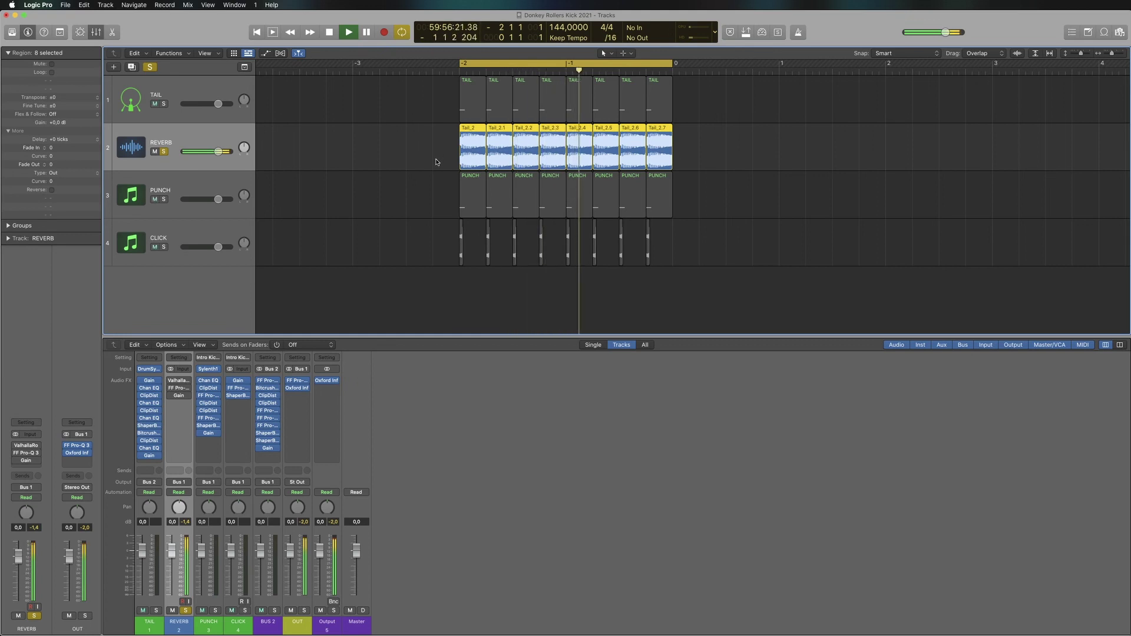
{"action": "key", "text": "space"}
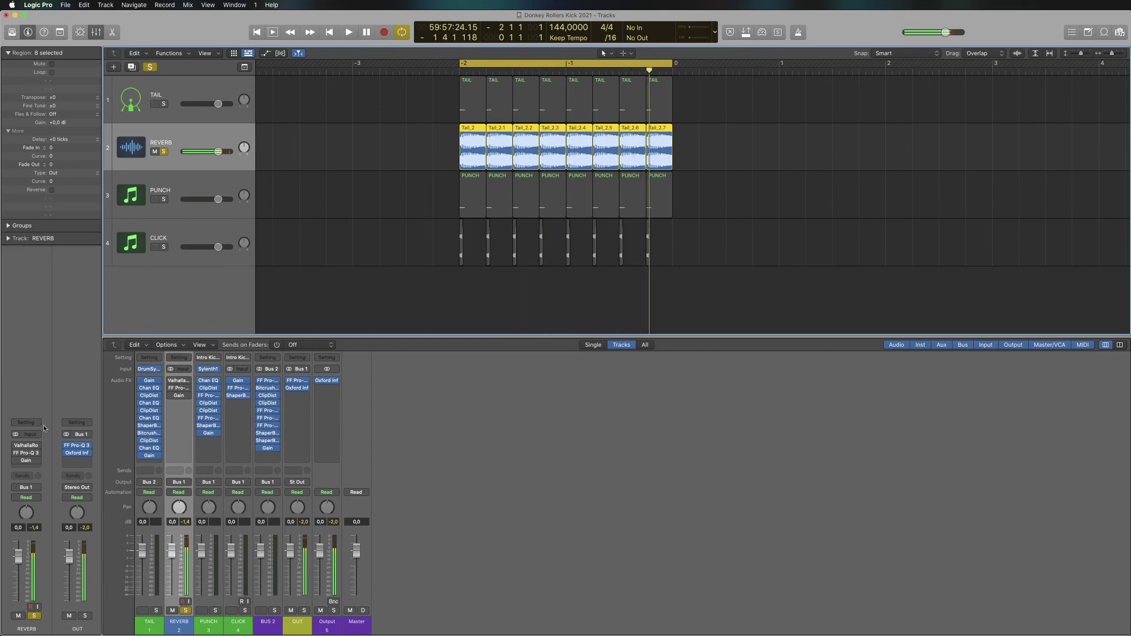
{"action": "left_click", "coordinate": [26, 448]}
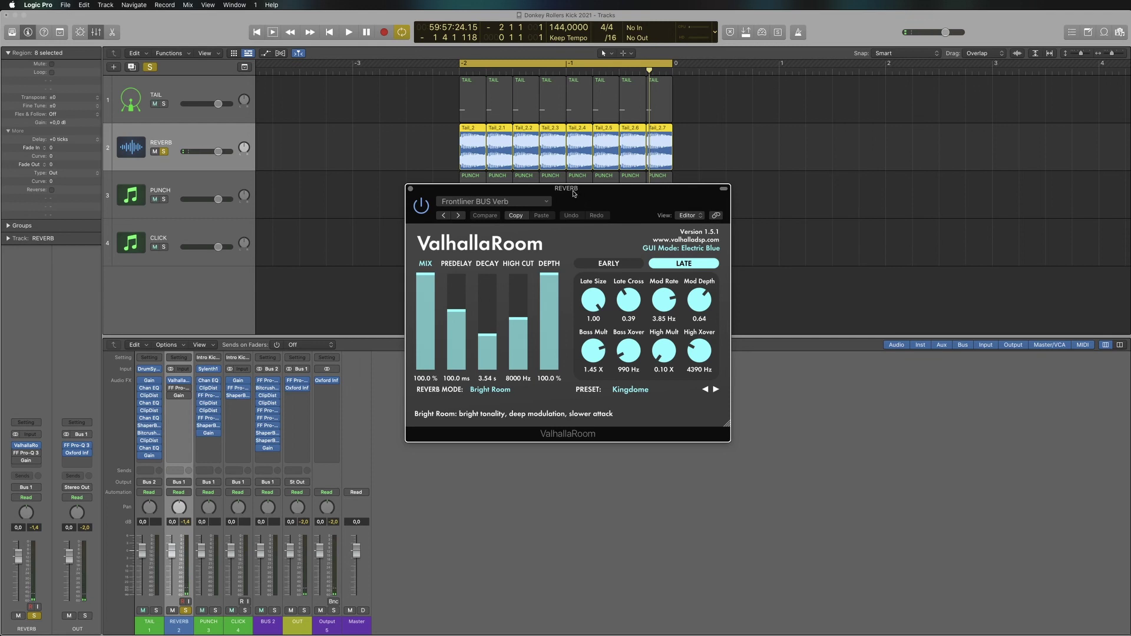
{"action": "key", "text": "space"}
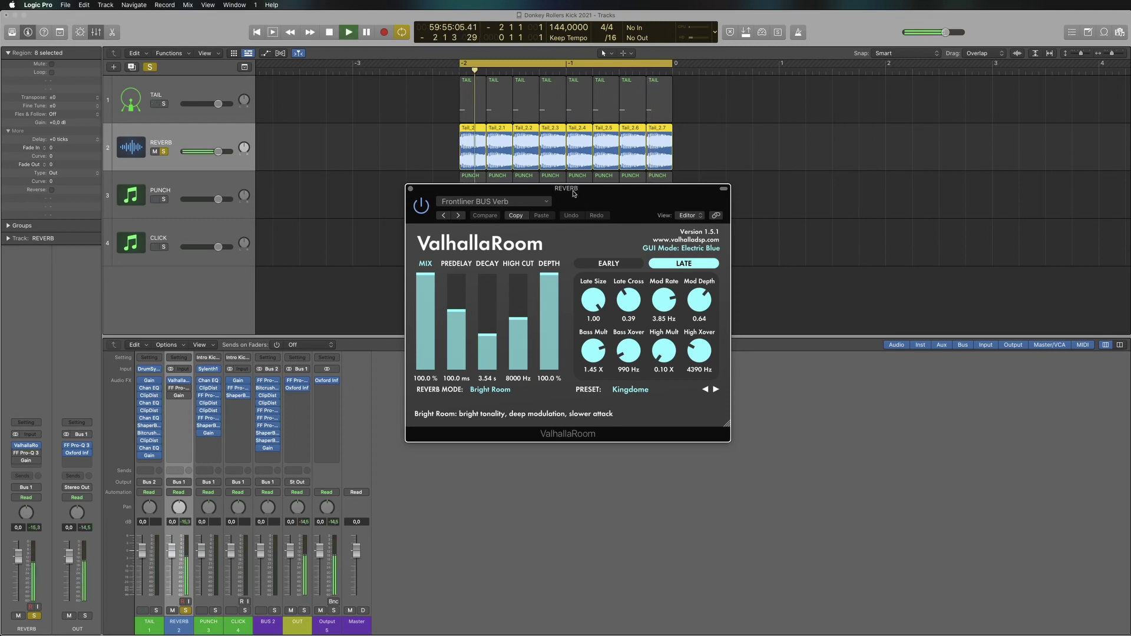
{"action": "key", "text": "space"}
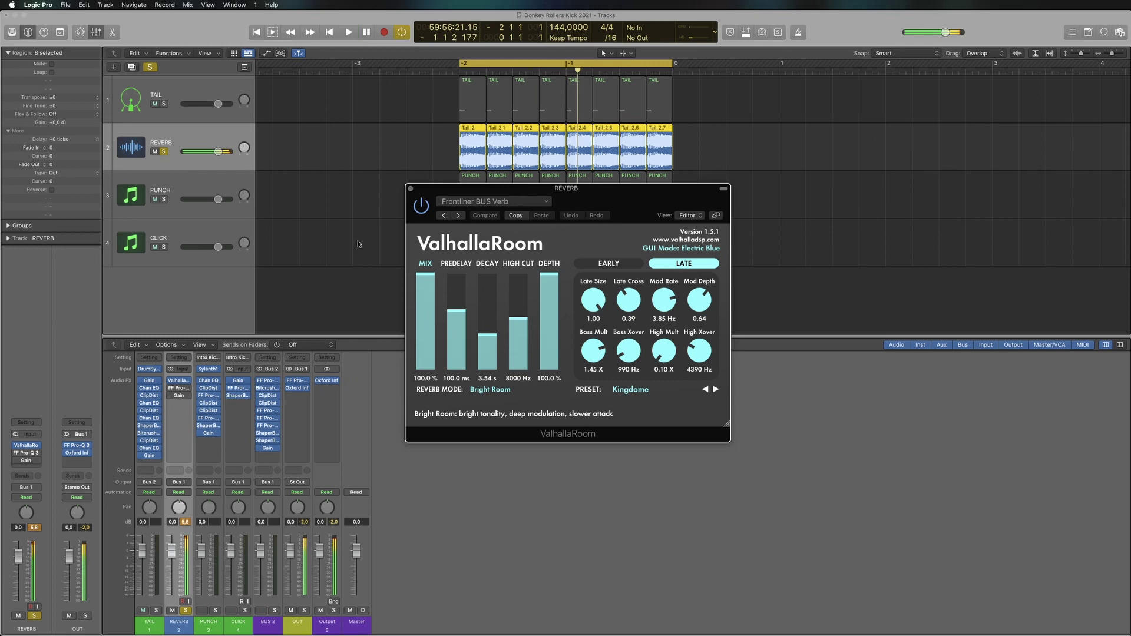
Step: Enable and open the REVERB channel's FF Pro-Q 3, audition it during playback, and enable the Gain insert after it
{"action": "left_click", "coordinate": [24, 457]}
{"action": "key", "text": "space"}
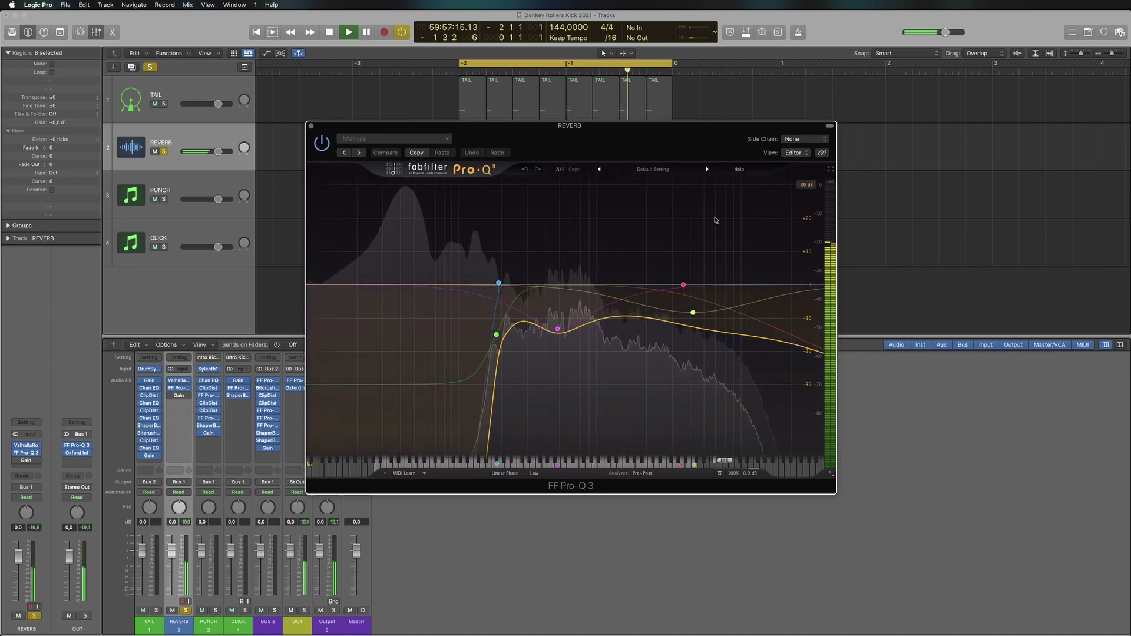
{"action": "key", "text": "space"}
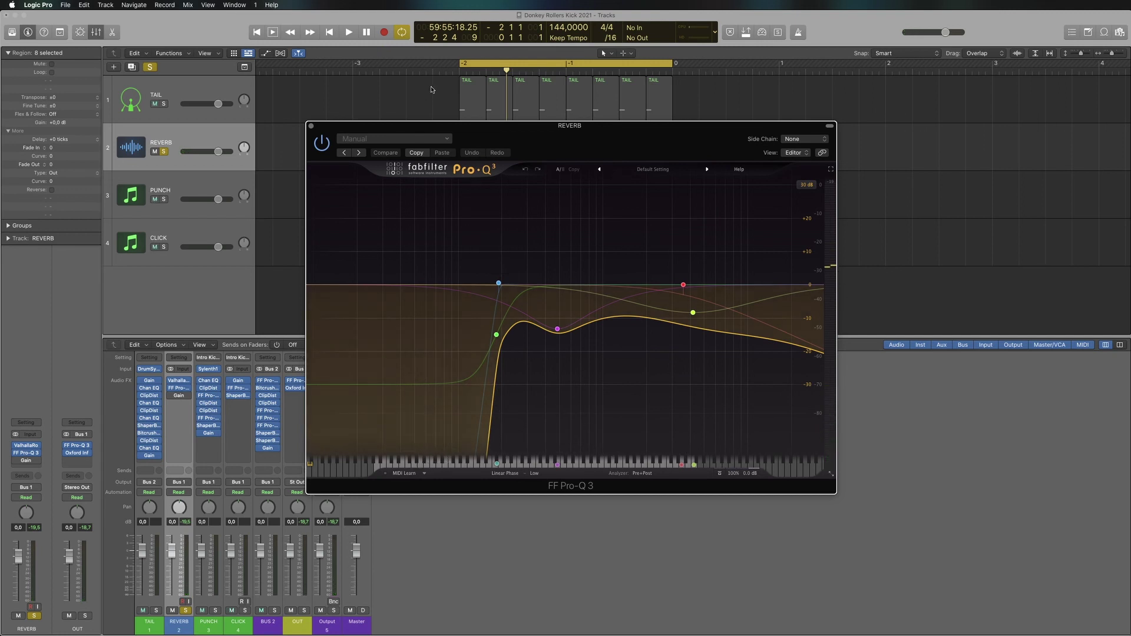
{"action": "left_click", "coordinate": [31, 462]}
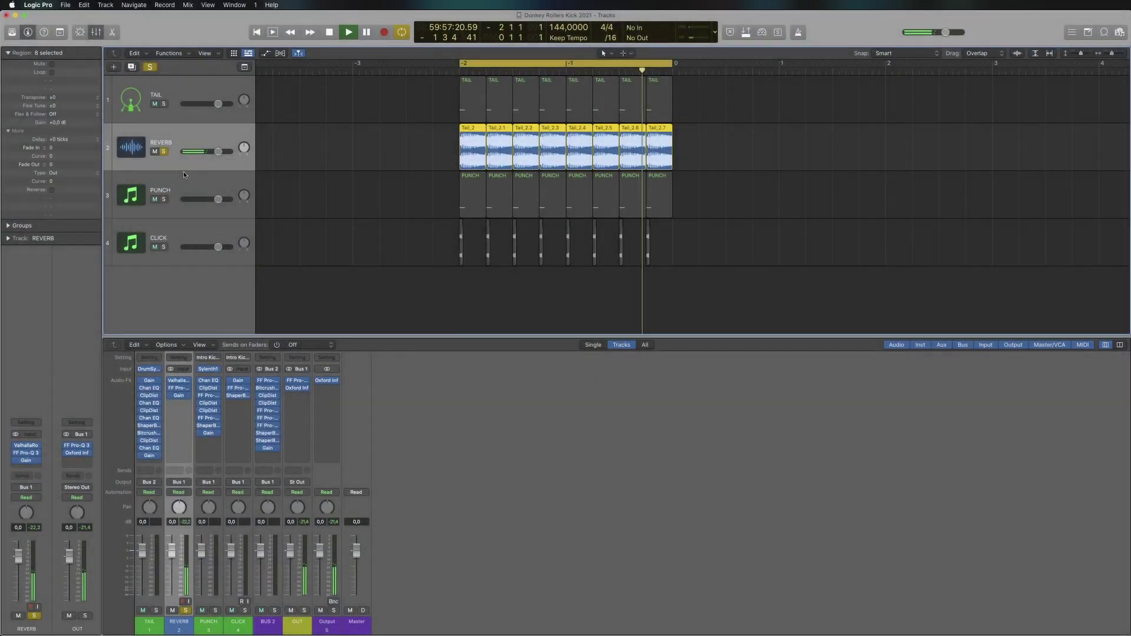
Step: Take the REVERB track out of solo, then solo and select the PUNCH track
{"action": "left_click", "coordinate": [164, 152]}
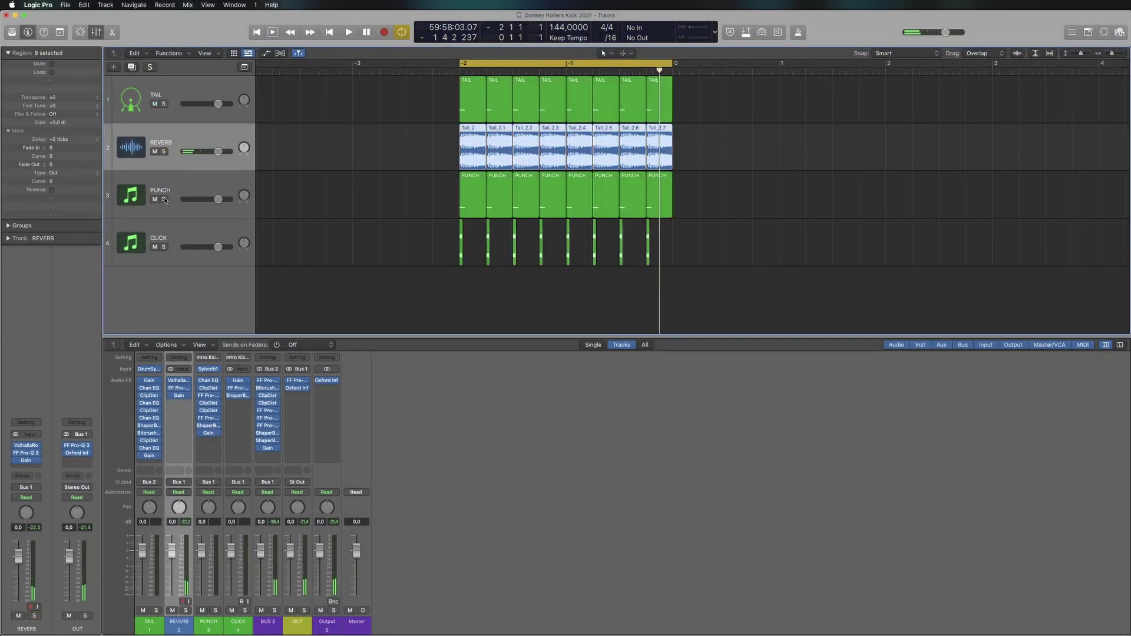
{"action": "left_click", "coordinate": [164, 199]}
{"action": "left_click", "coordinate": [177, 185]}
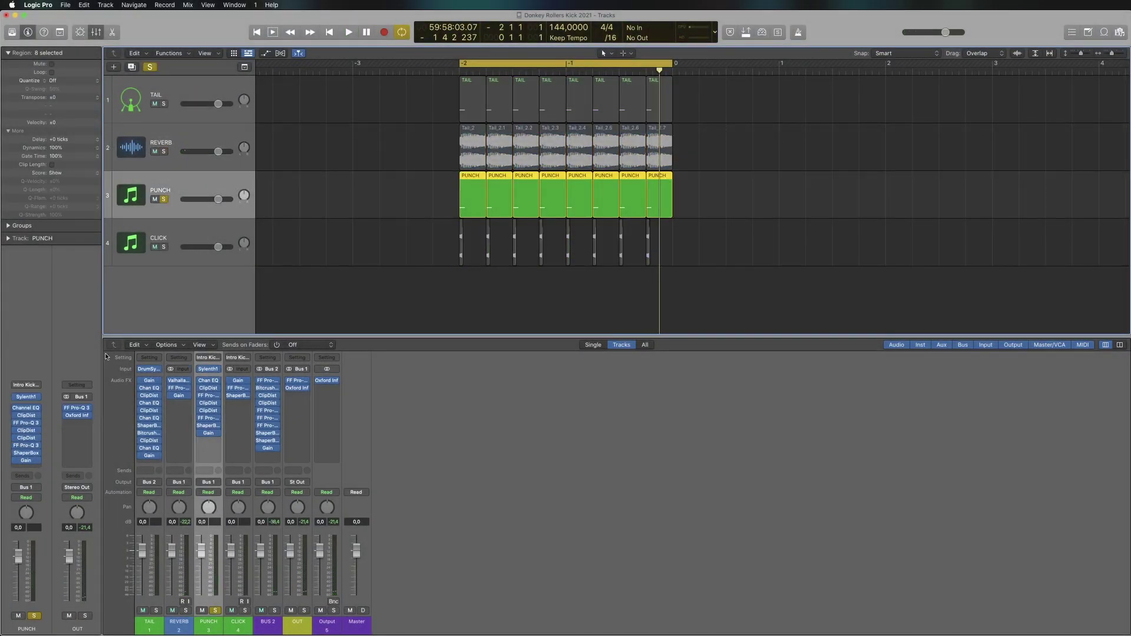
Step: Open Sylenth1 on the PUNCH track, bypass all the channel's effects, and play the dry sound
{"action": "left_click", "coordinate": [25, 397]}
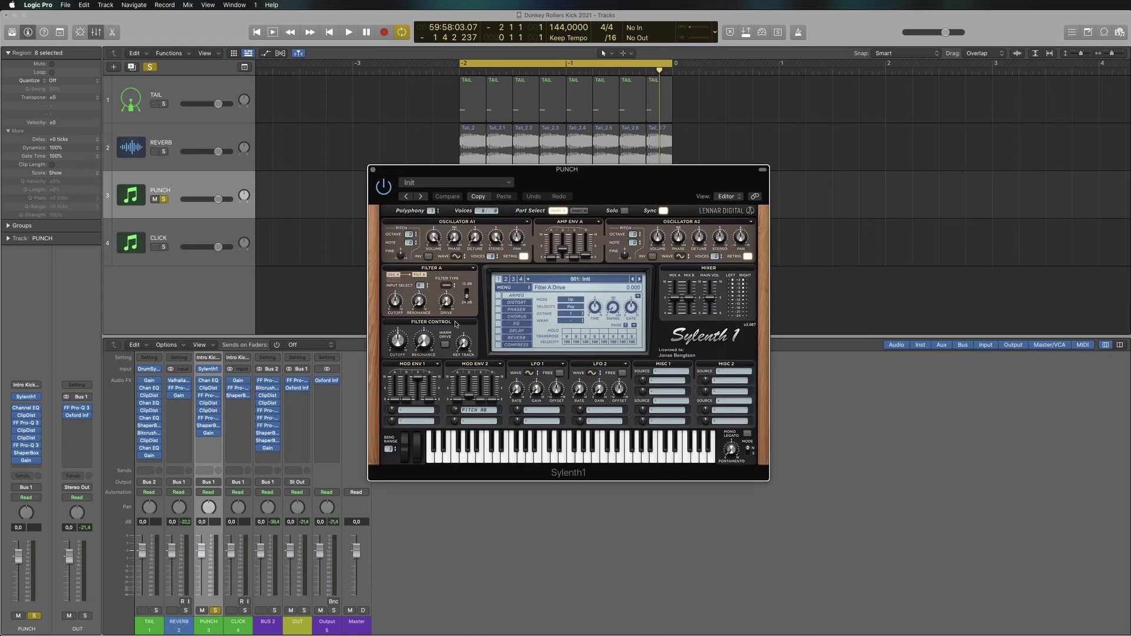
{"action": "left_click_drag", "start_coordinate": [16, 408], "coordinate": [16, 454]}
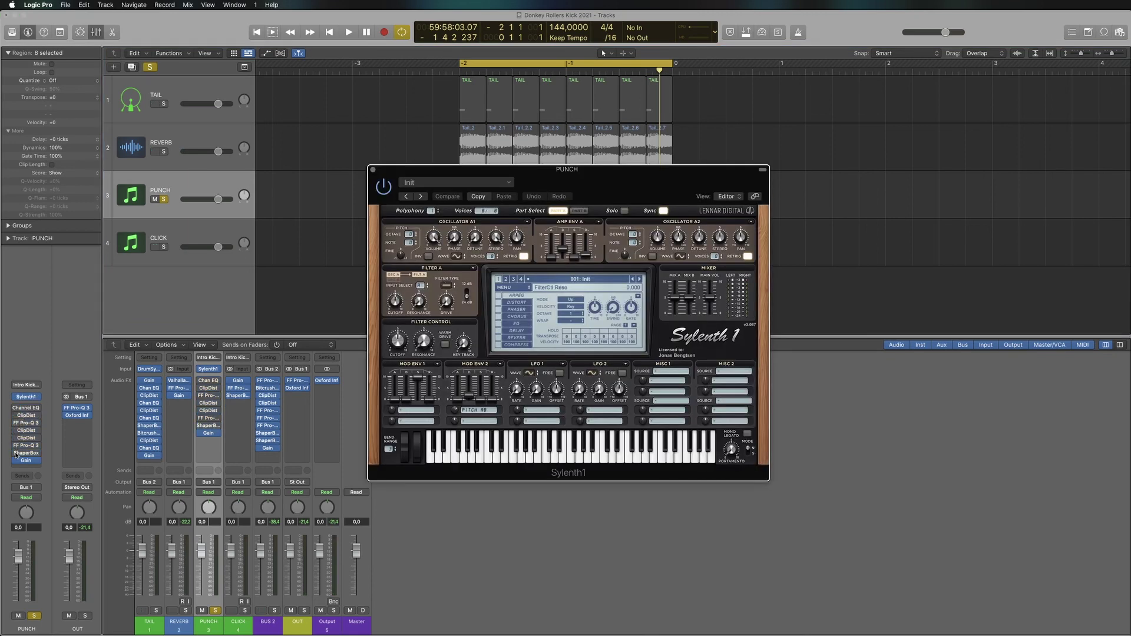
{"action": "key", "text": "space"}
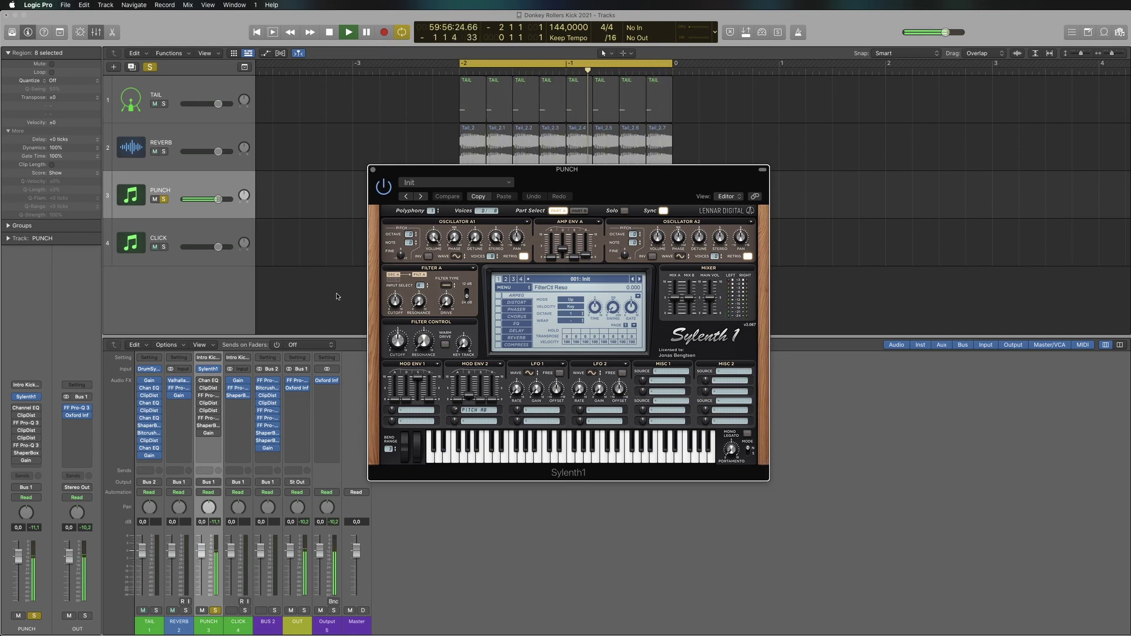
{"action": "key", "text": "space"}
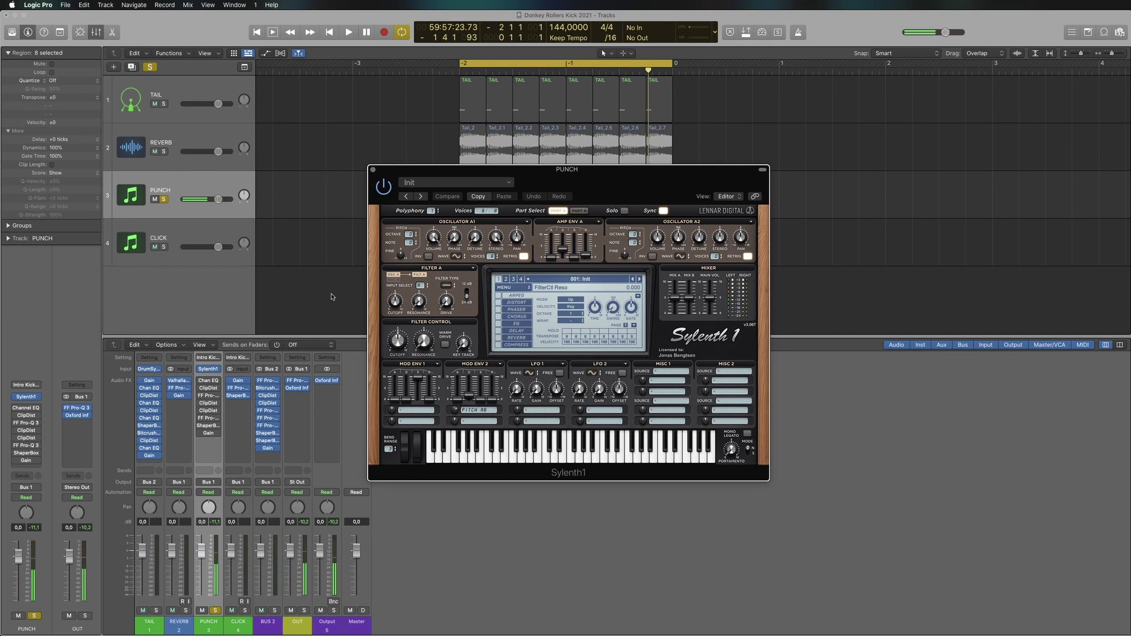
Step: Enable and open the PUNCH channel's Channel EQ and first Clip Distortion, and play the soloed track through them
{"action": "left_click", "coordinate": [26, 408]}
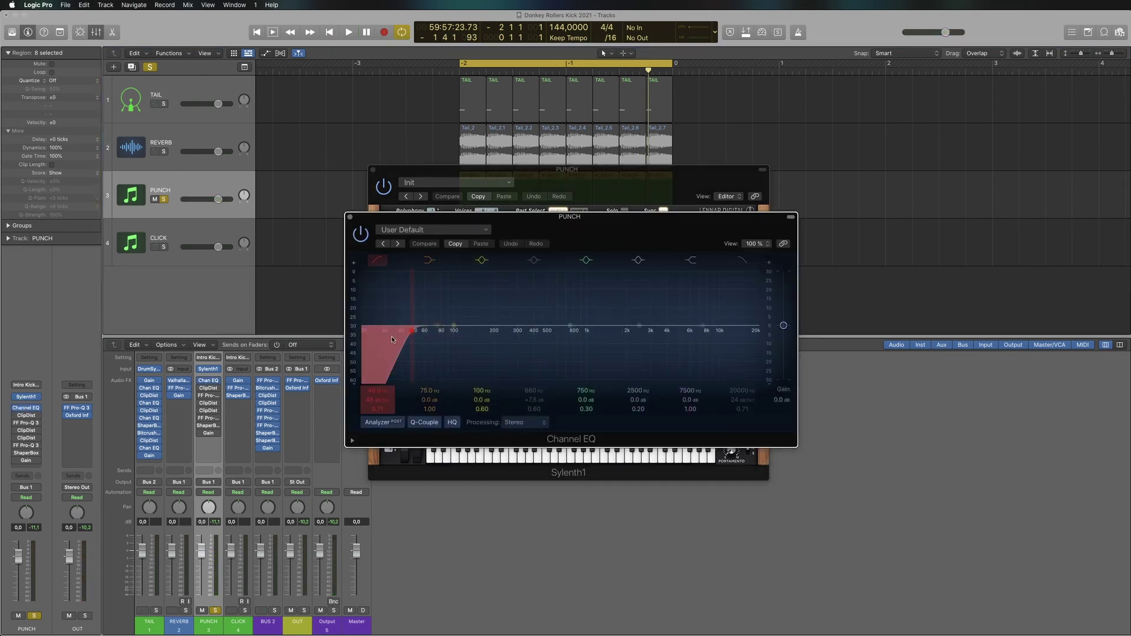
{"action": "left_click", "coordinate": [16, 415]}
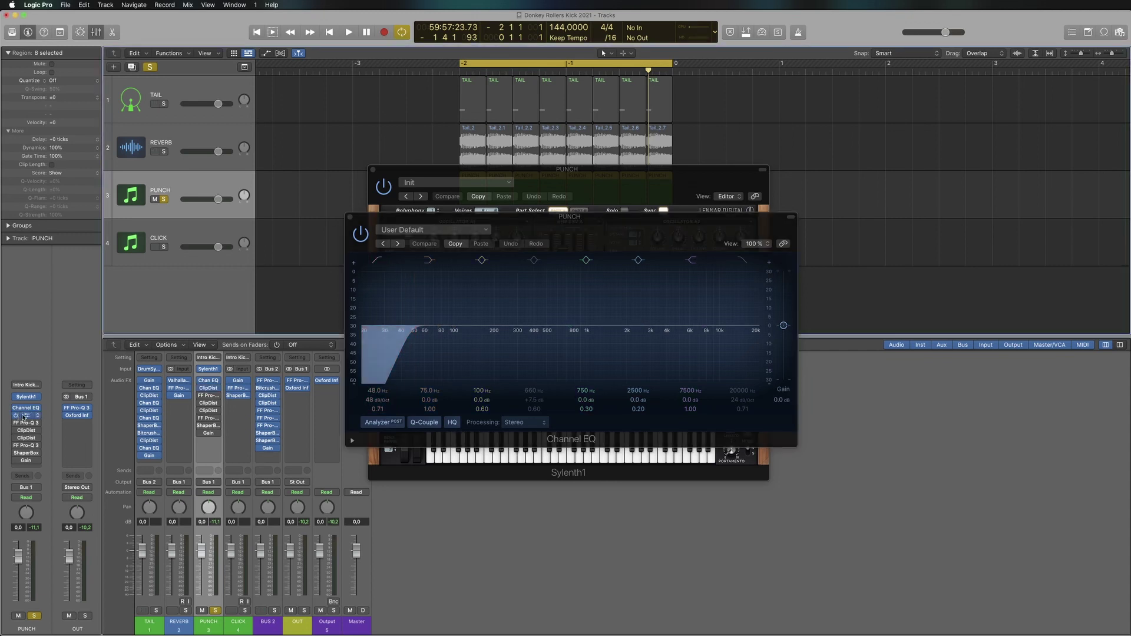
{"action": "key", "text": "space"}
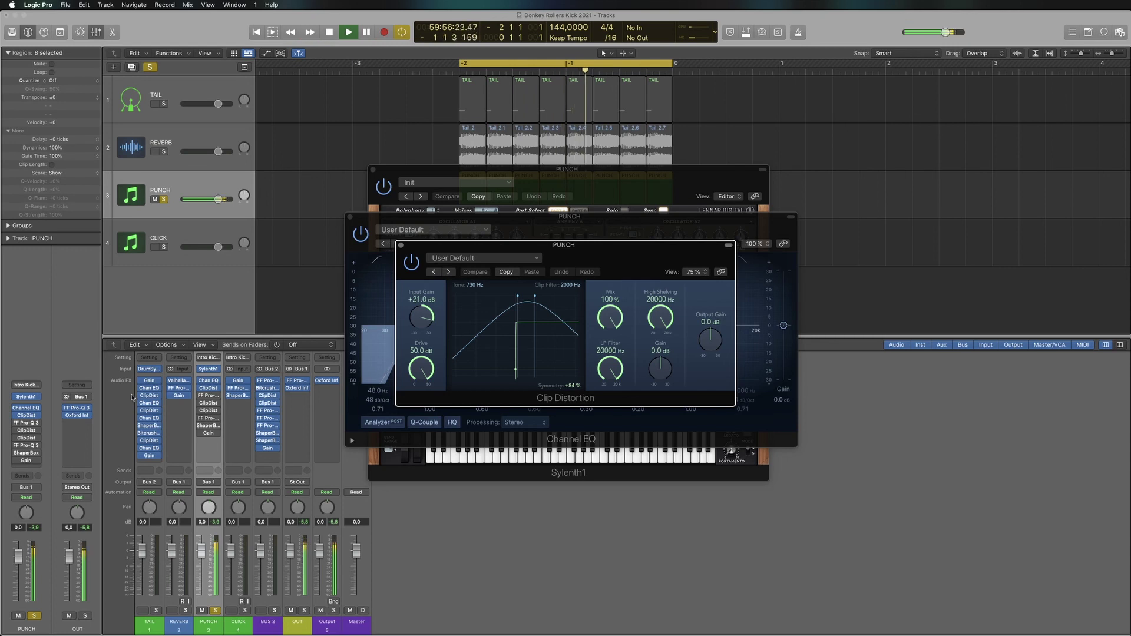
Step: Enable and open the PUNCH channel's first FF Pro-Q 3 and audition it during playback
{"action": "left_click", "coordinate": [18, 423]}
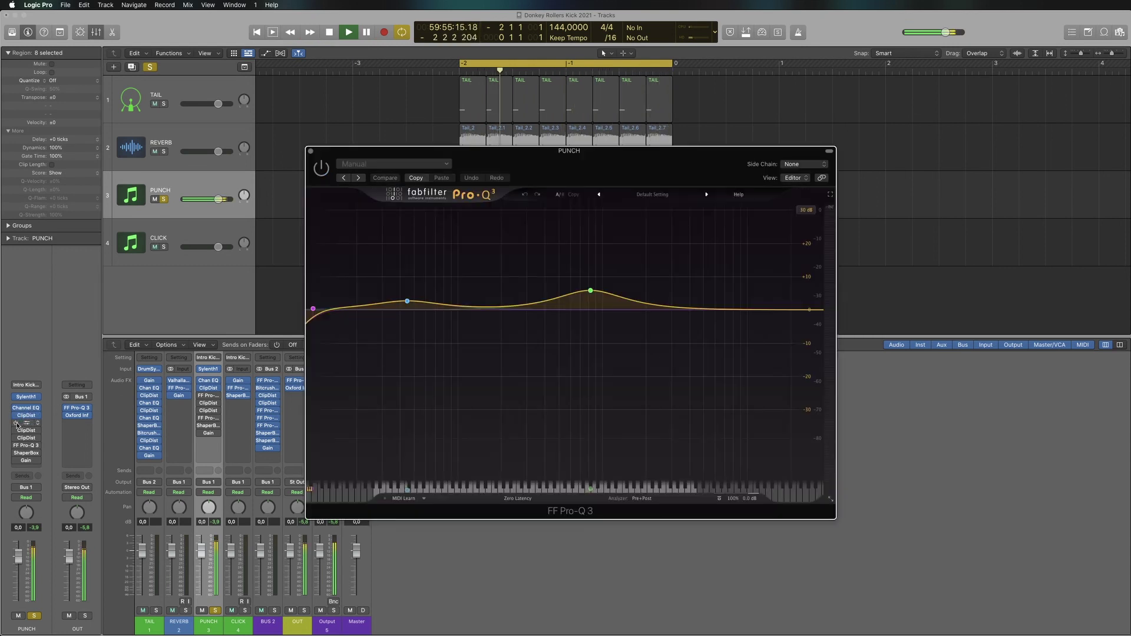
{"action": "key", "text": "space"}
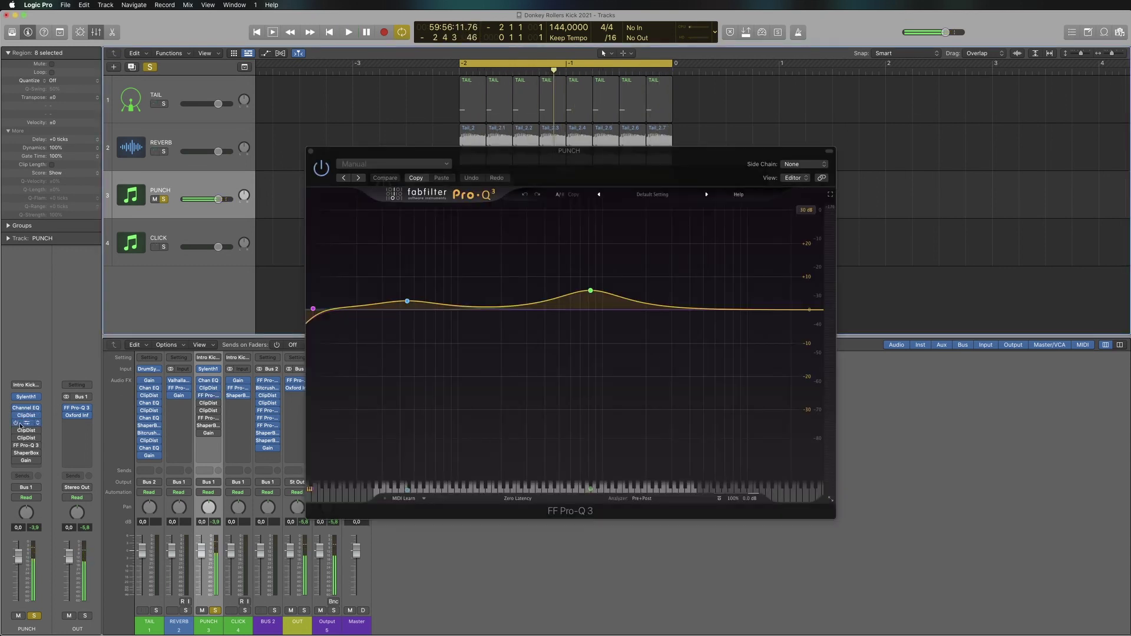
{"action": "key", "text": "space"}
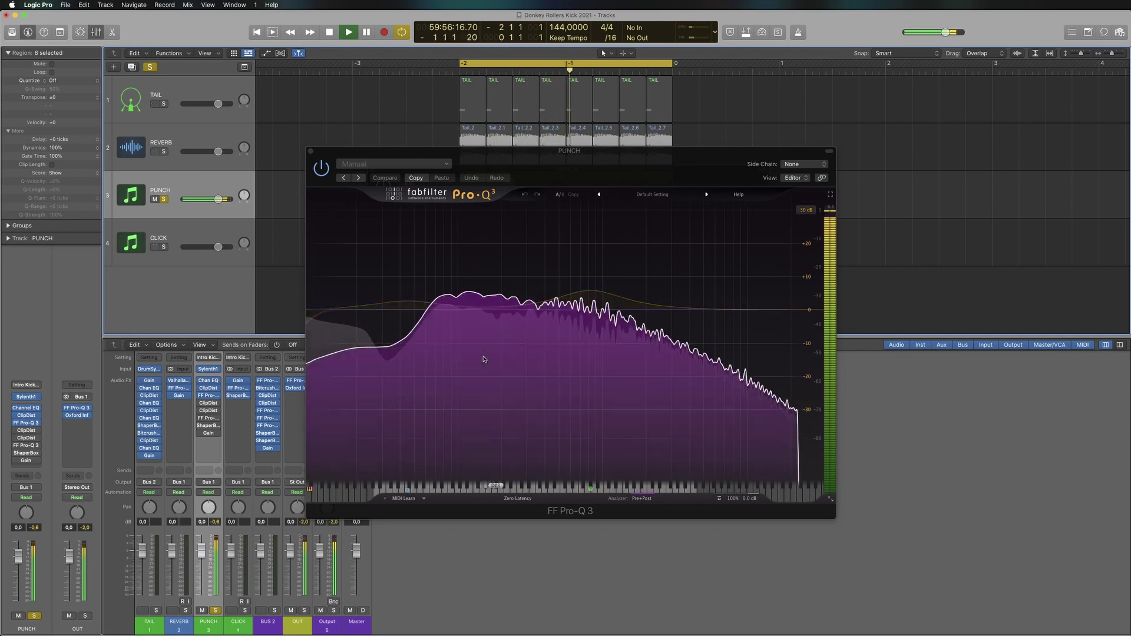
{"action": "key", "text": "space"}
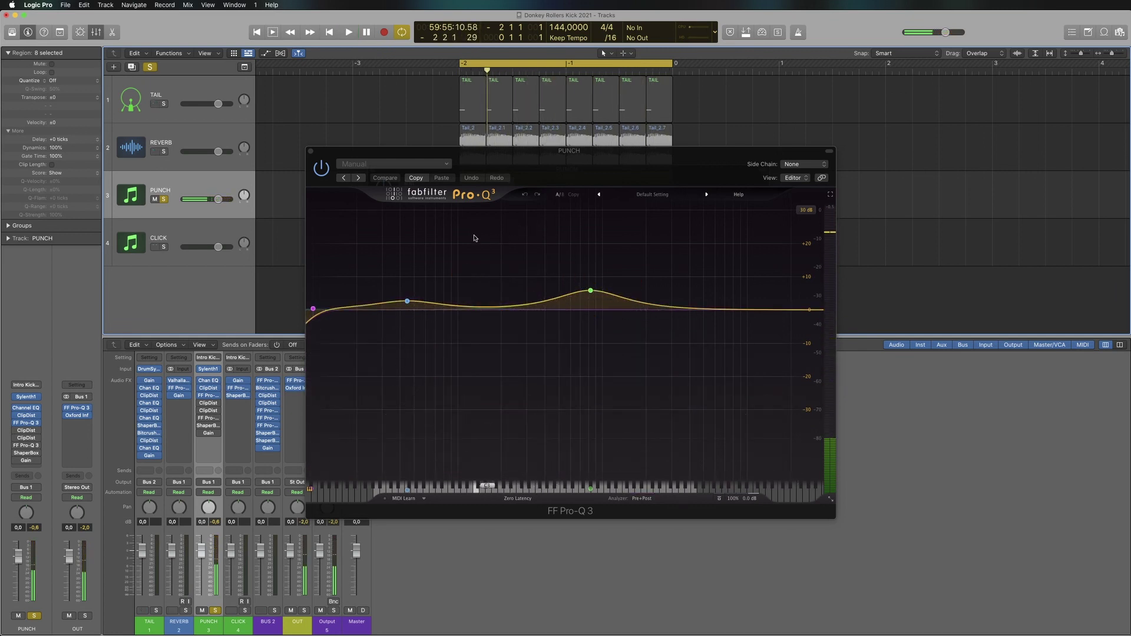
Step: Enable and open the PUNCH channel's next two Clip Distortions and second FF Pro-Q 3, auditioning the added stages
{"action": "left_click", "coordinate": [26, 431]}
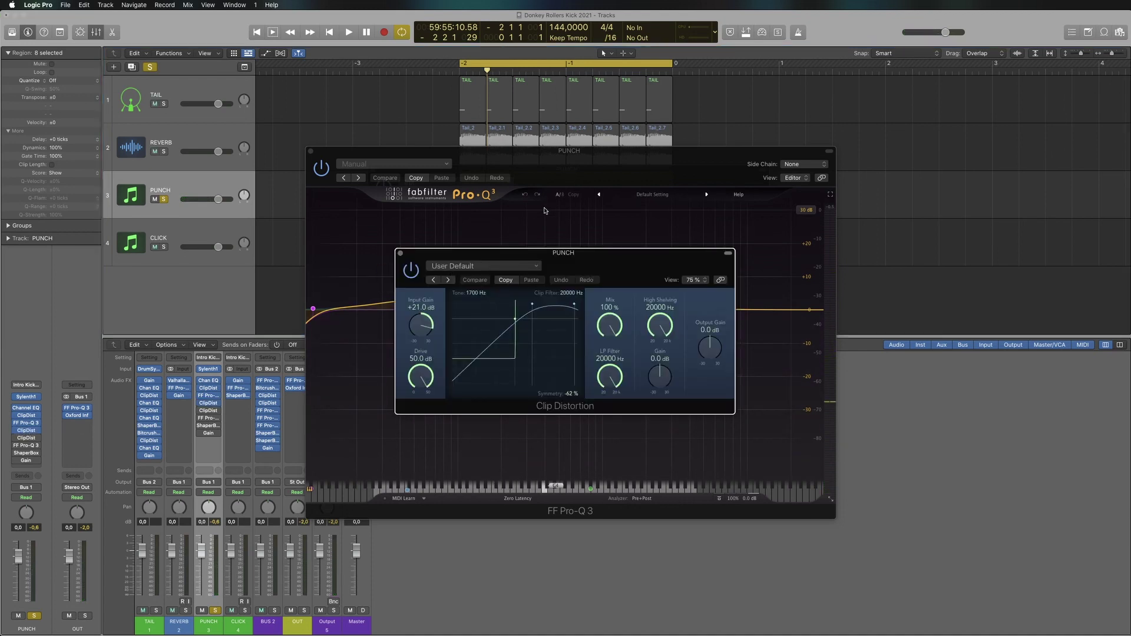
{"action": "key", "text": "space"}
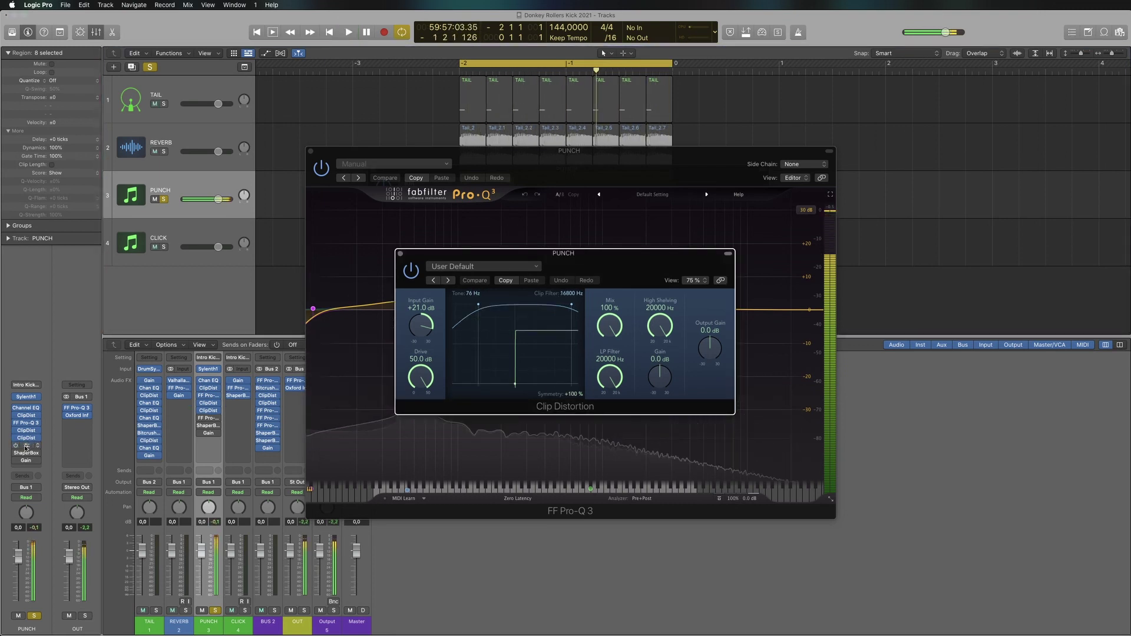
{"action": "left_click", "coordinate": [26, 446]}
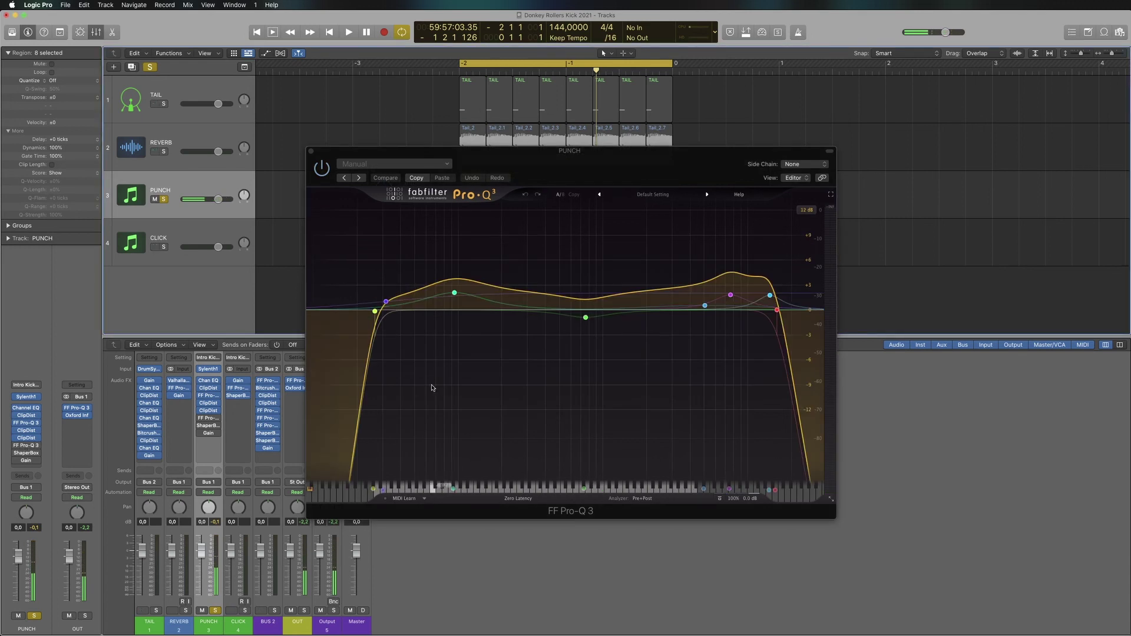
{"action": "key", "text": "space"}
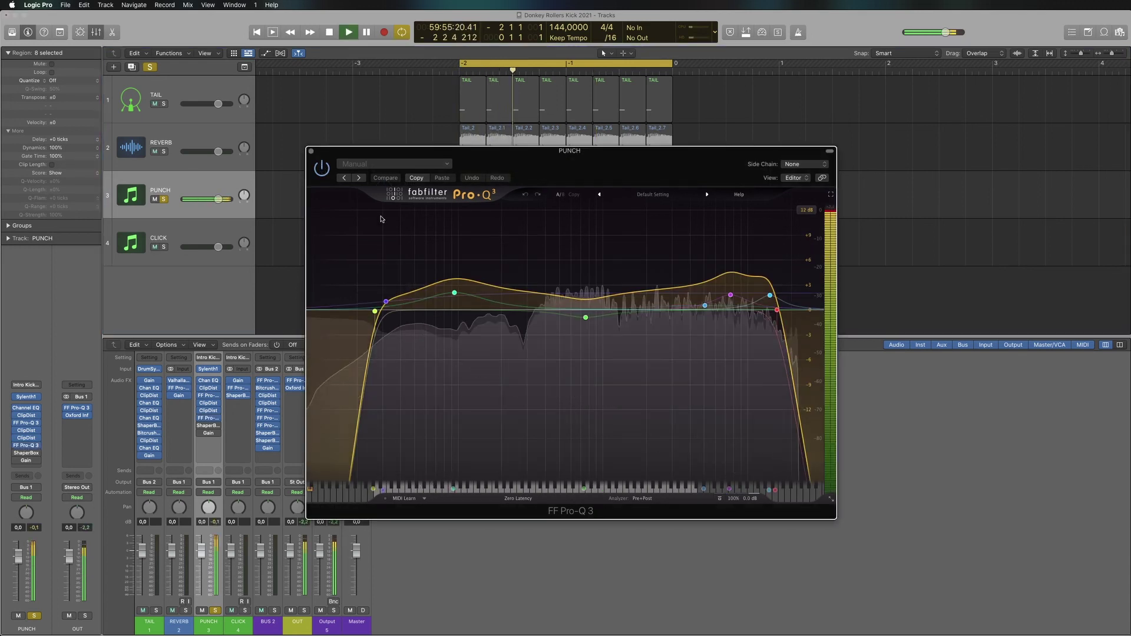
{"action": "mouse_move", "coordinate": [584, 269]}
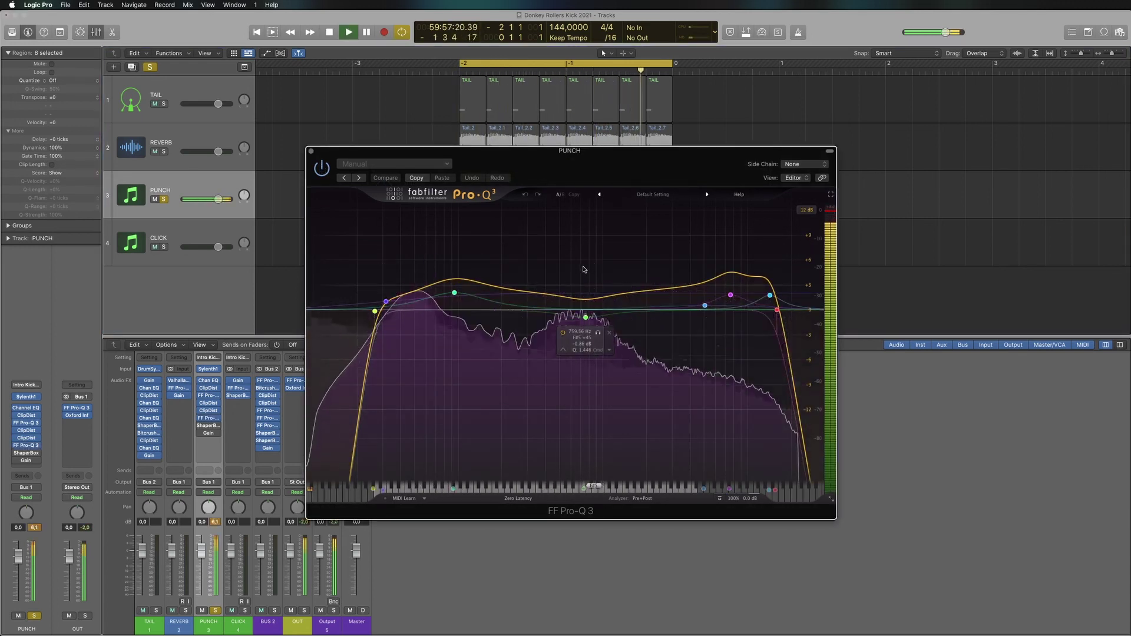
{"action": "key", "text": "space"}
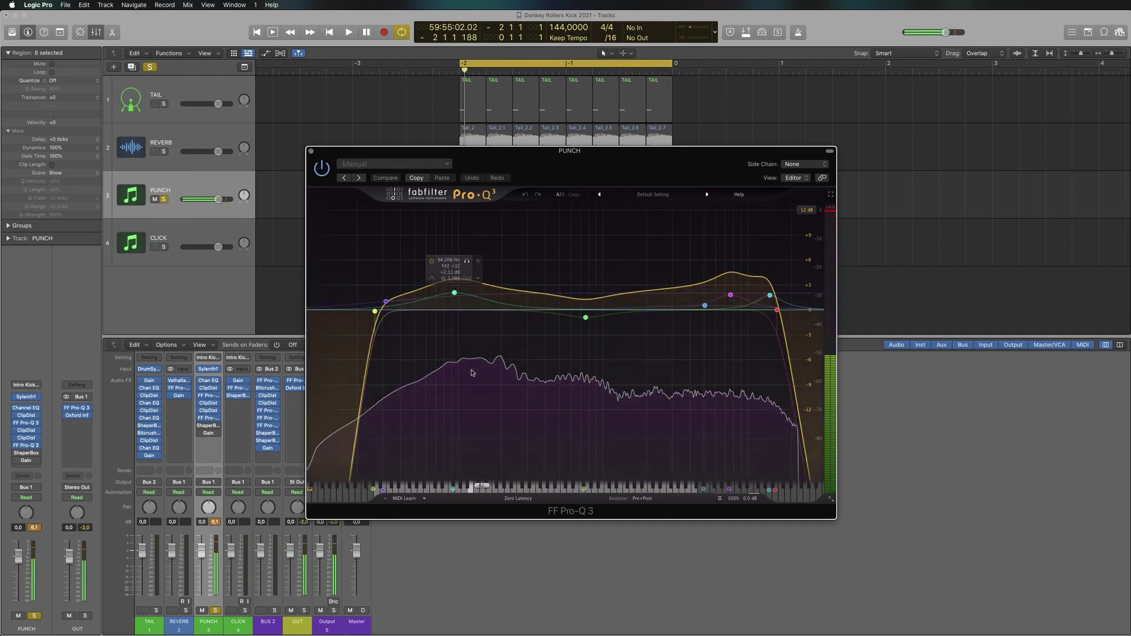
Step: Enable and open the PUNCH channel's ShaperBox and final Gain insert, auditioning the track after each one
{"action": "left_click", "coordinate": [25, 454]}
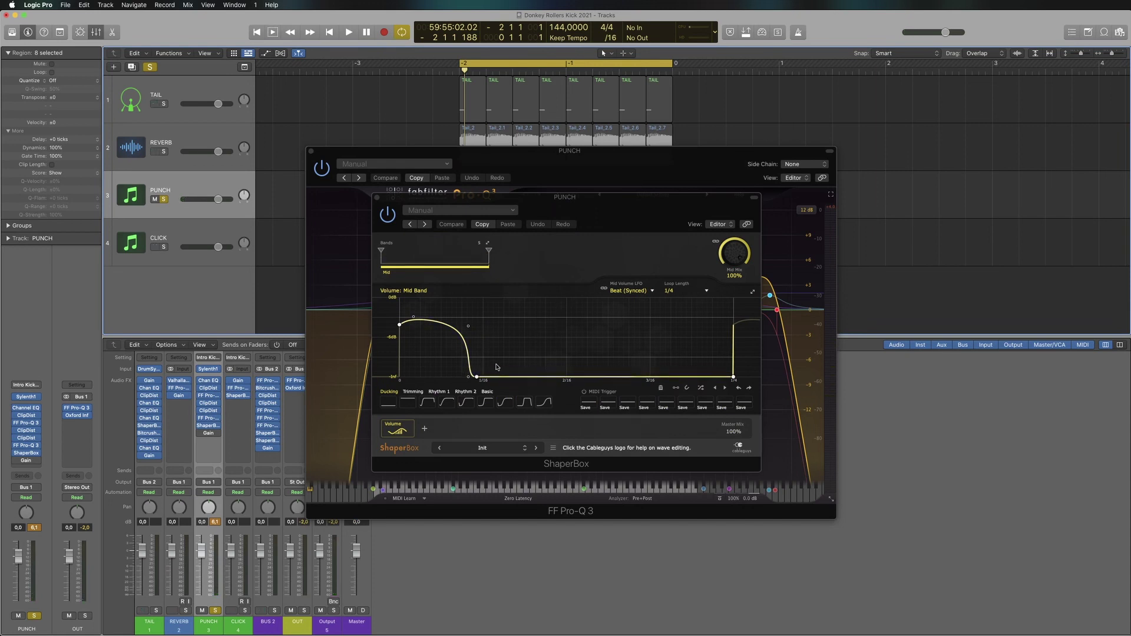
{"action": "key", "text": "space"}
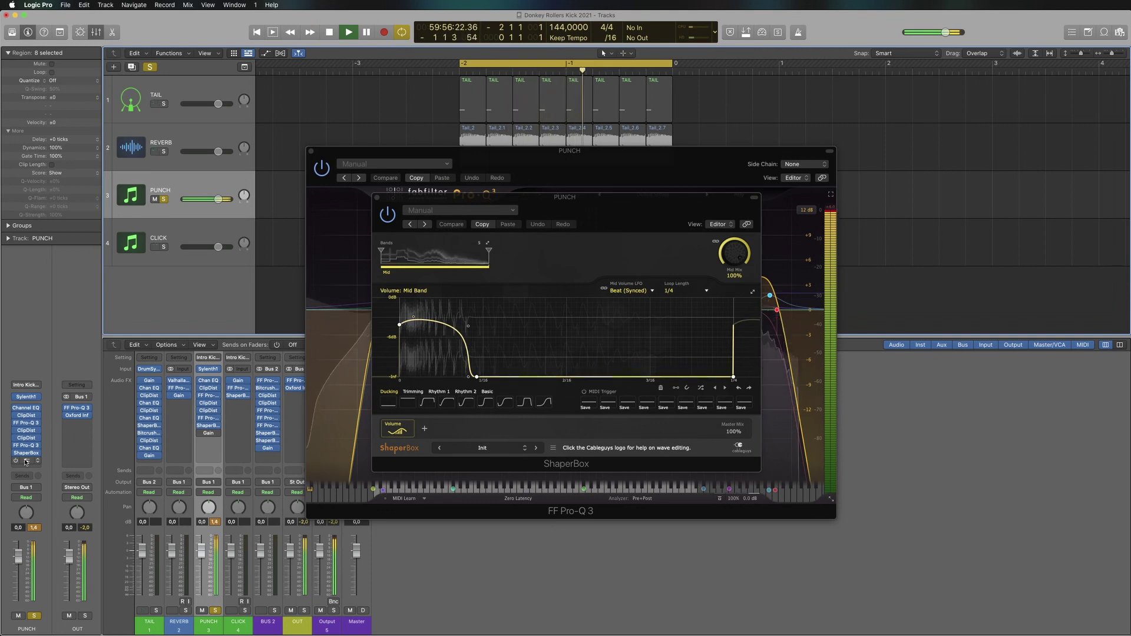
{"action": "key", "text": "space"}
{"action": "left_click", "coordinate": [26, 461]}
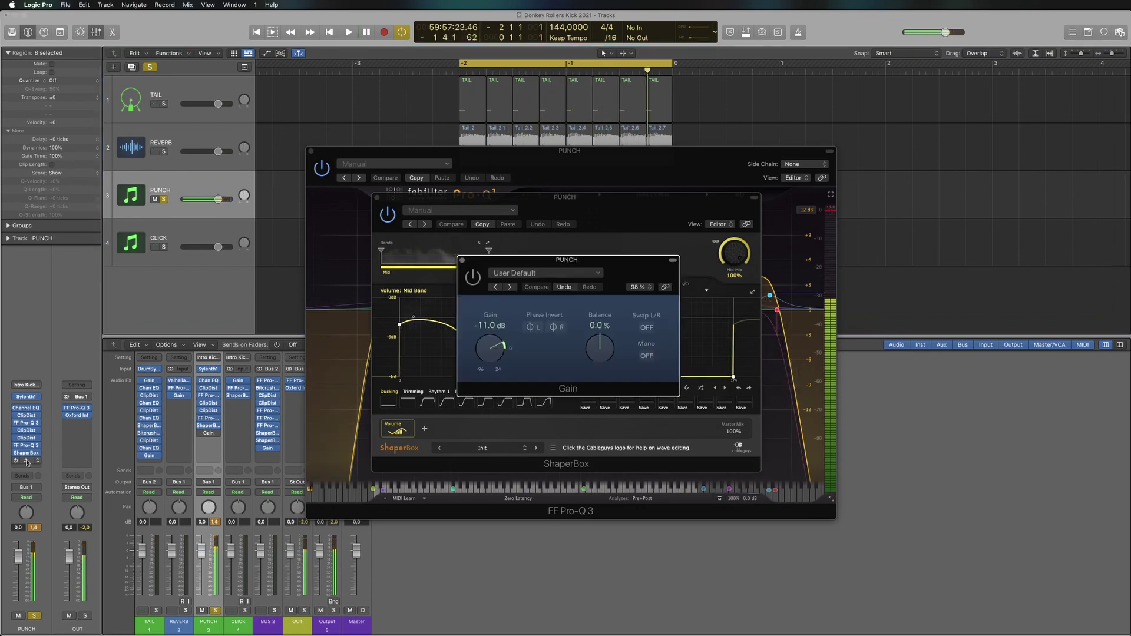
{"action": "key", "text": "space"}
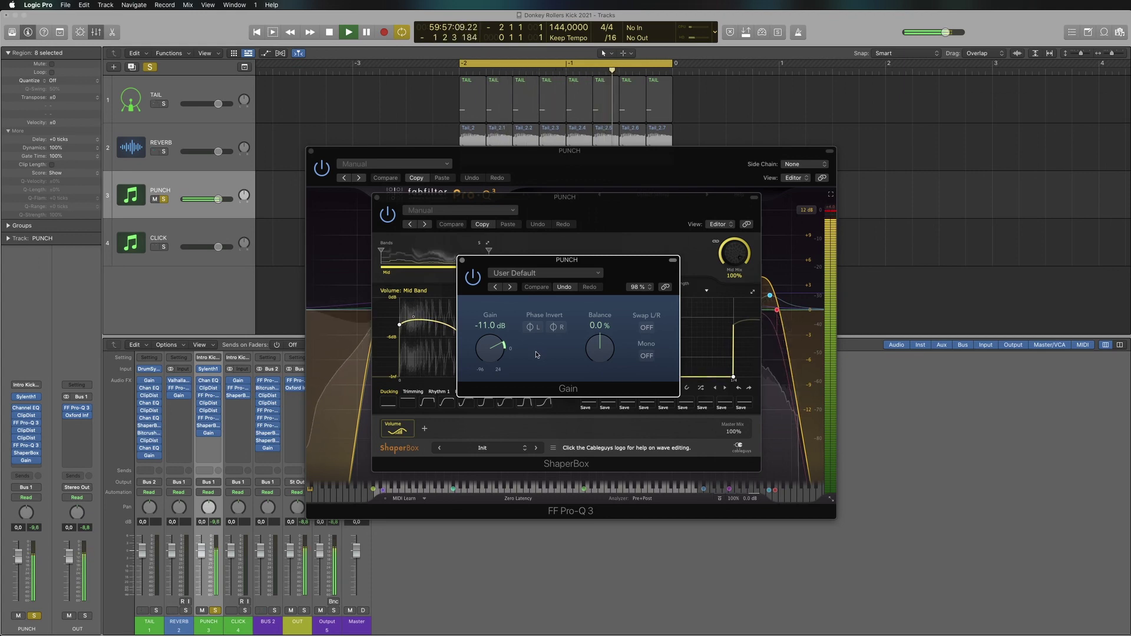
{"action": "key", "text": "space"}
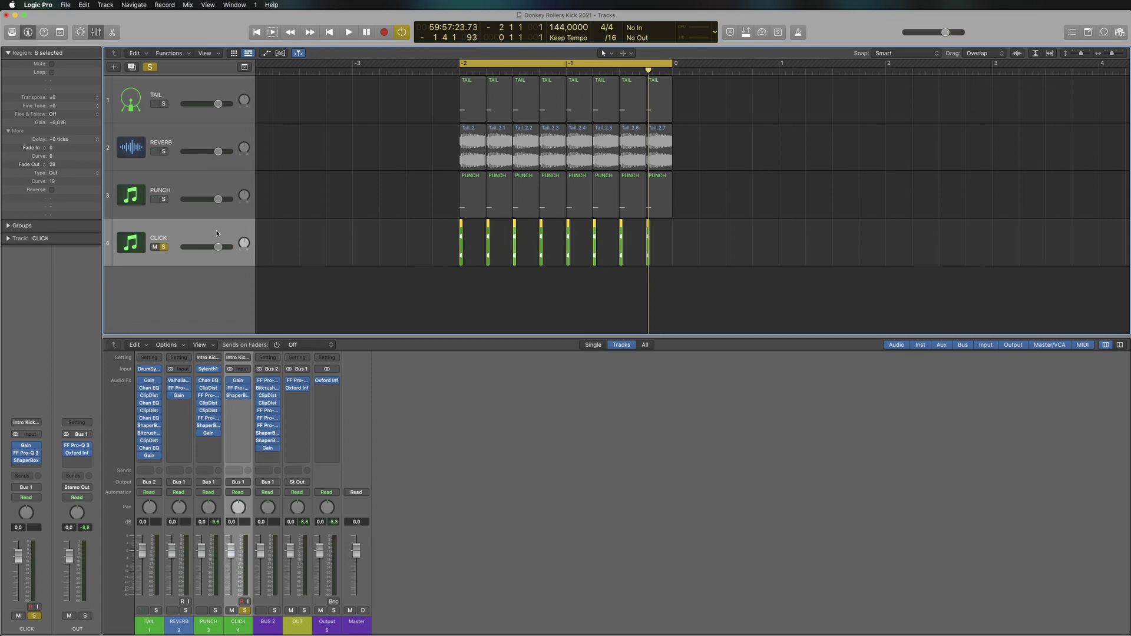
Step: Examine the first region of the soloed CLICK track up close and play the track with its effects bypassed
{"action": "left_click_drag", "start_coordinate": [439, 237], "coordinate": [513, 257]}
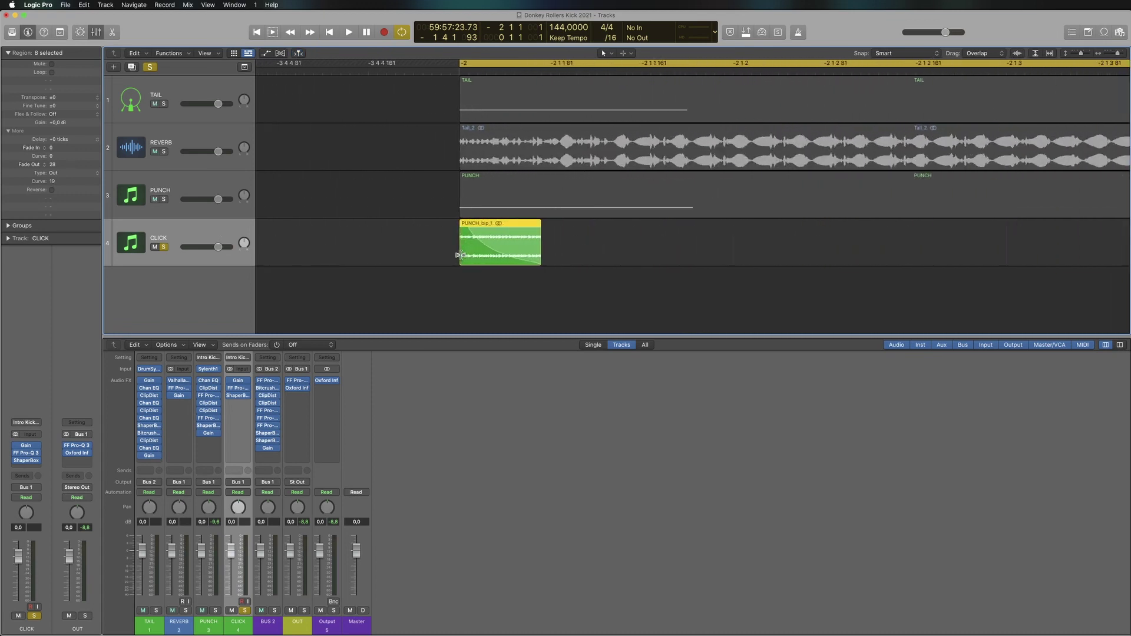
{"action": "scroll", "coordinate": [572, 255], "scroll_direction": "right", "scroll_amount": 2}
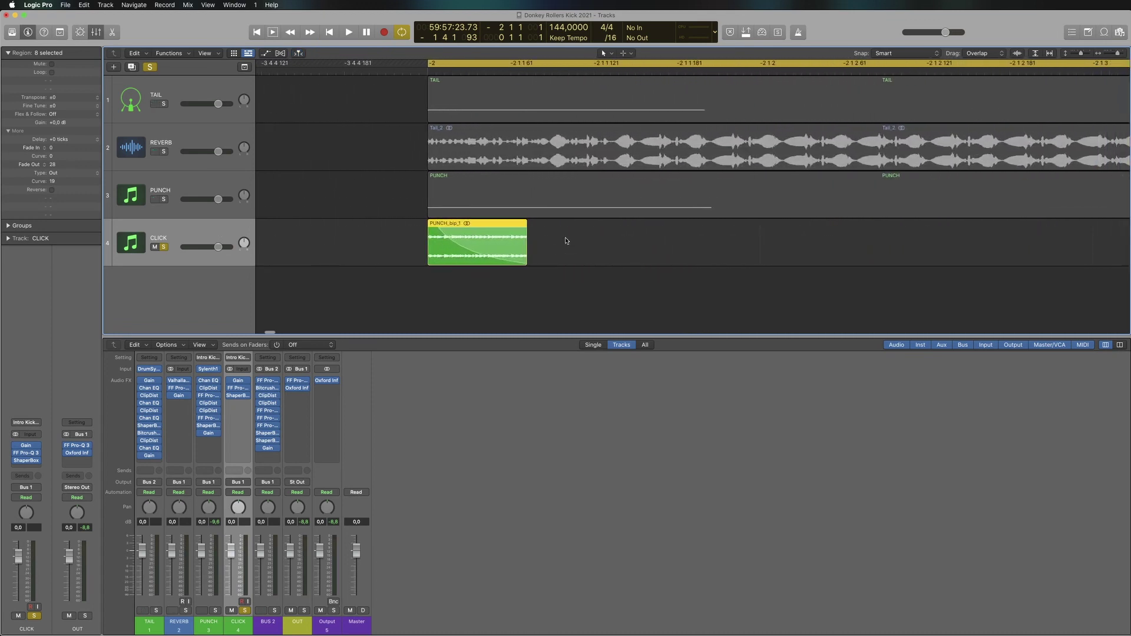
{"action": "left_click", "coordinate": [470, 244], "text": "ctrl+alt"}
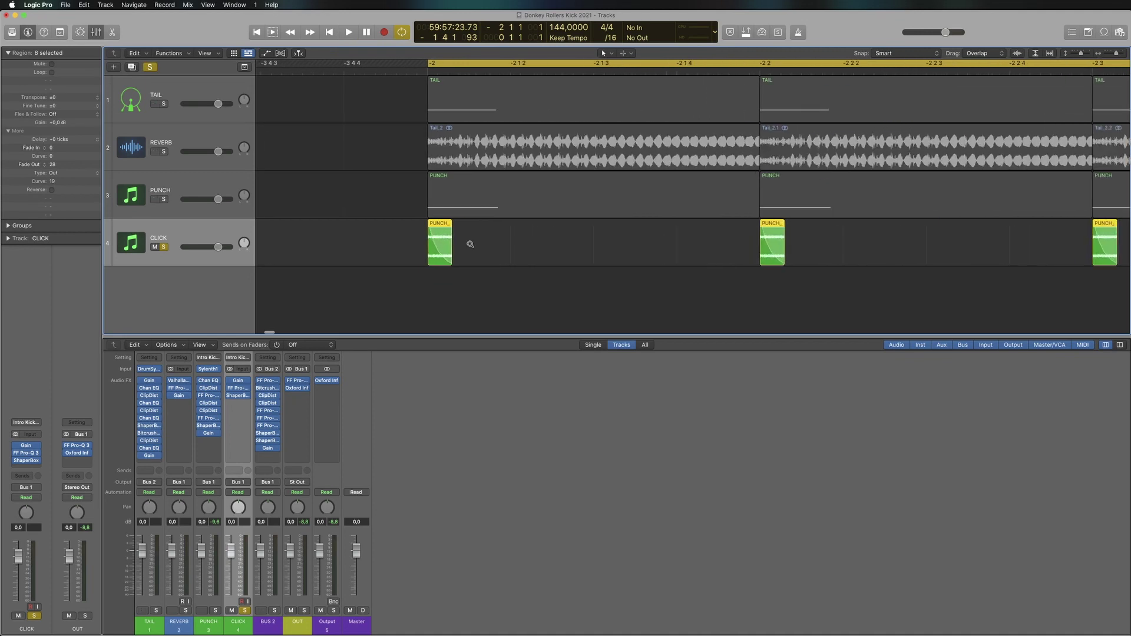
{"action": "left_click", "coordinate": [470, 243], "text": "ctrl+alt"}
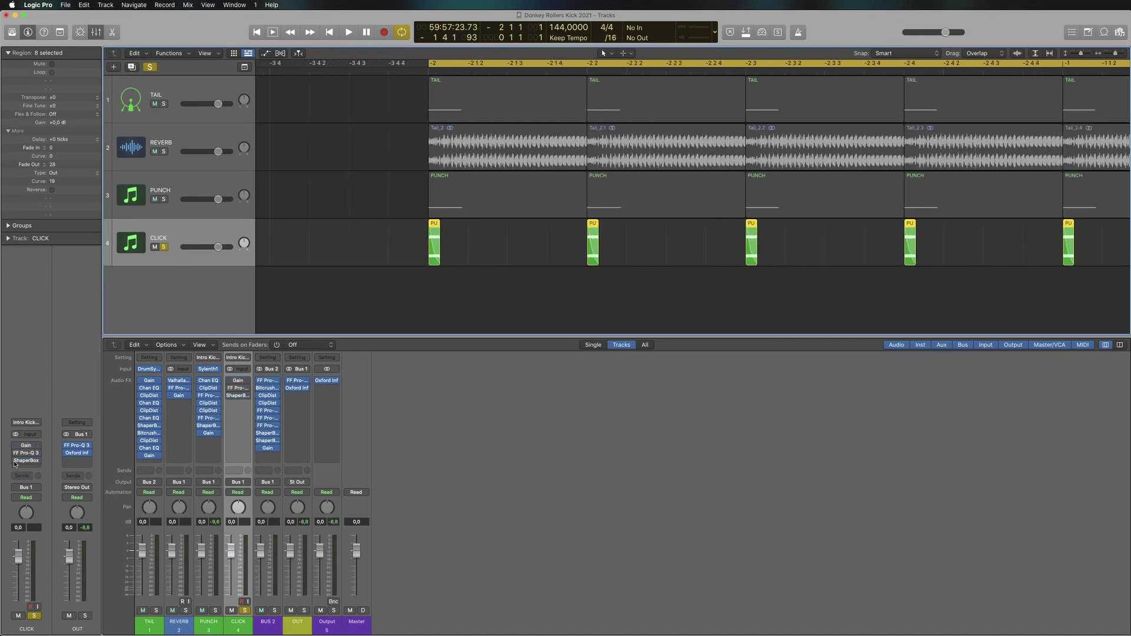
{"action": "key", "text": "space"}
{"action": "left_click", "coordinate": [410, 264], "text": "ctrl+alt"}
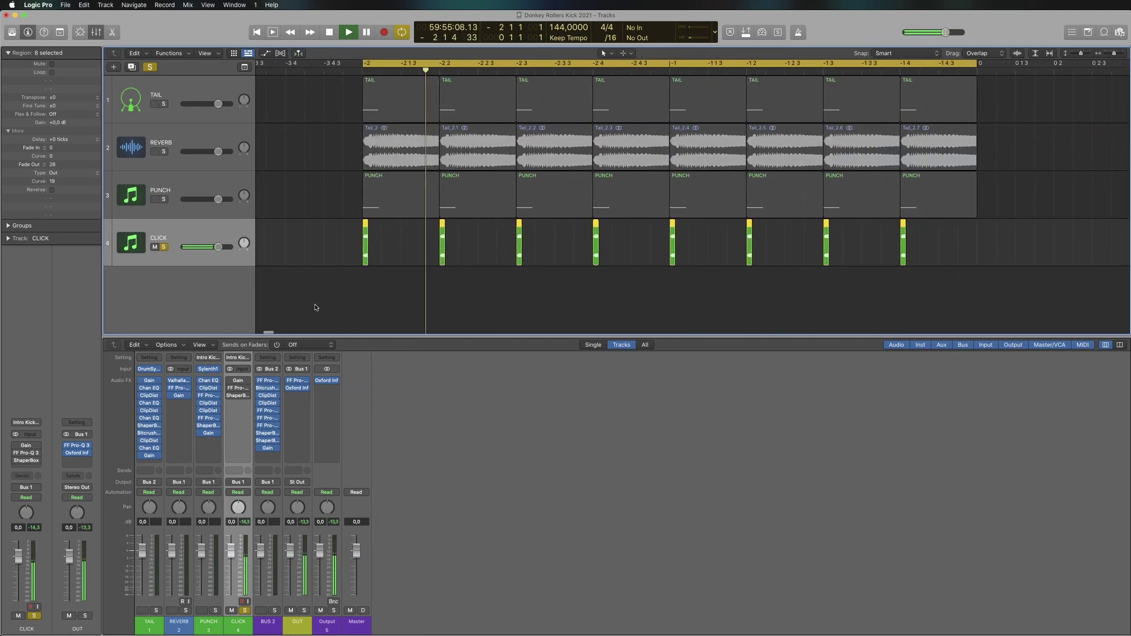
{"action": "key", "text": "space"}
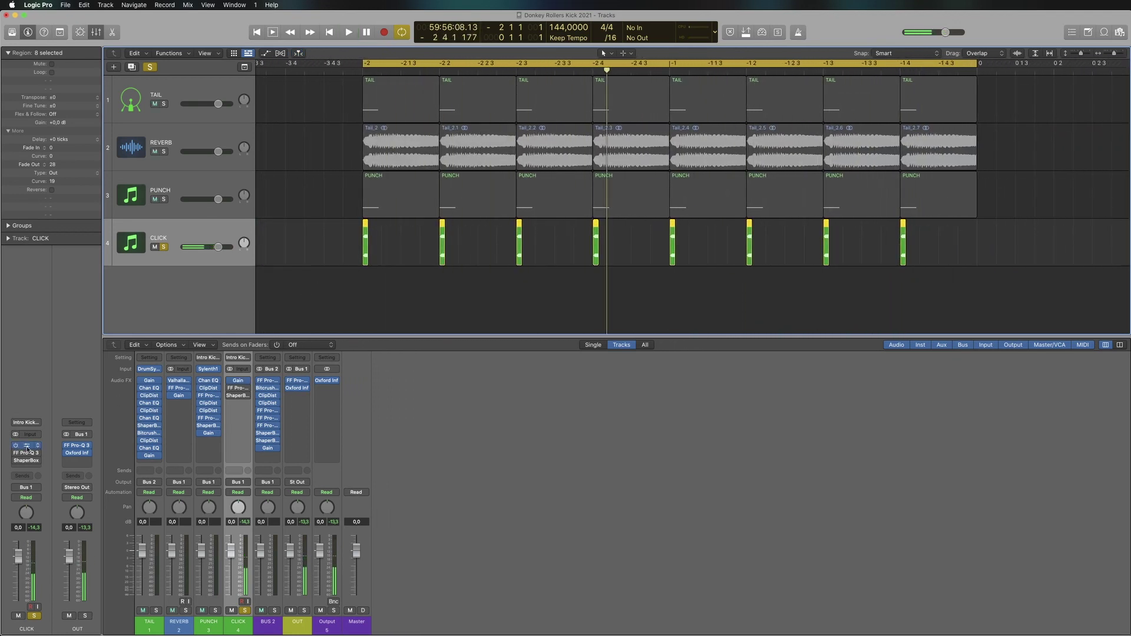
Step: Enable and open the CLICK channel's Gain and FF Pro-Q 3, auditioning each during playback
{"action": "left_click", "coordinate": [26, 449]}
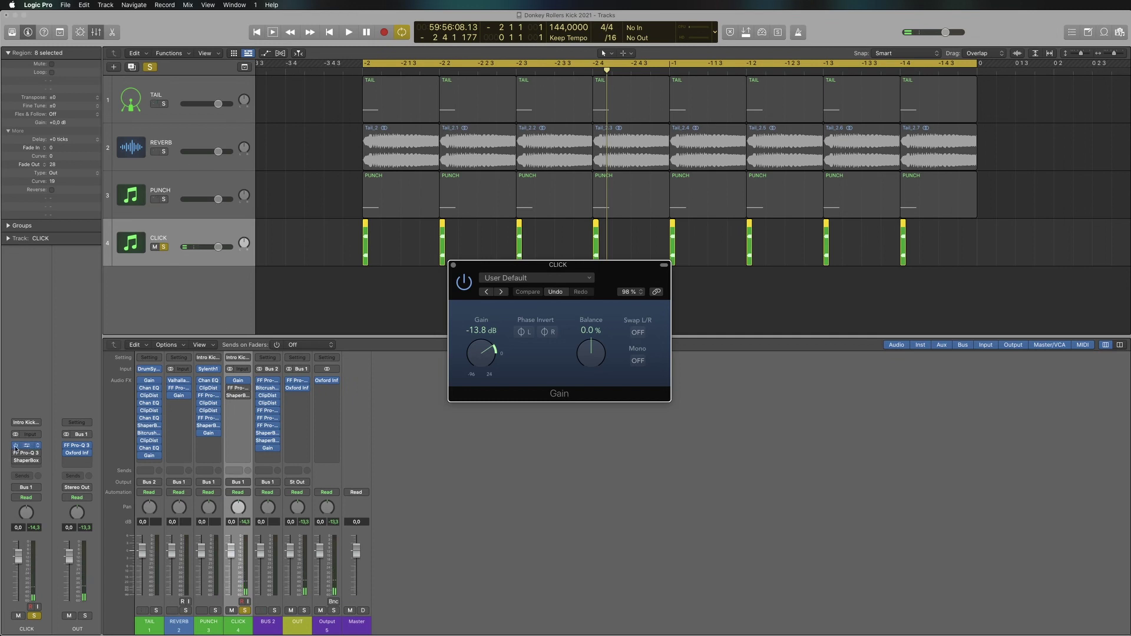
{"action": "key", "text": "space"}
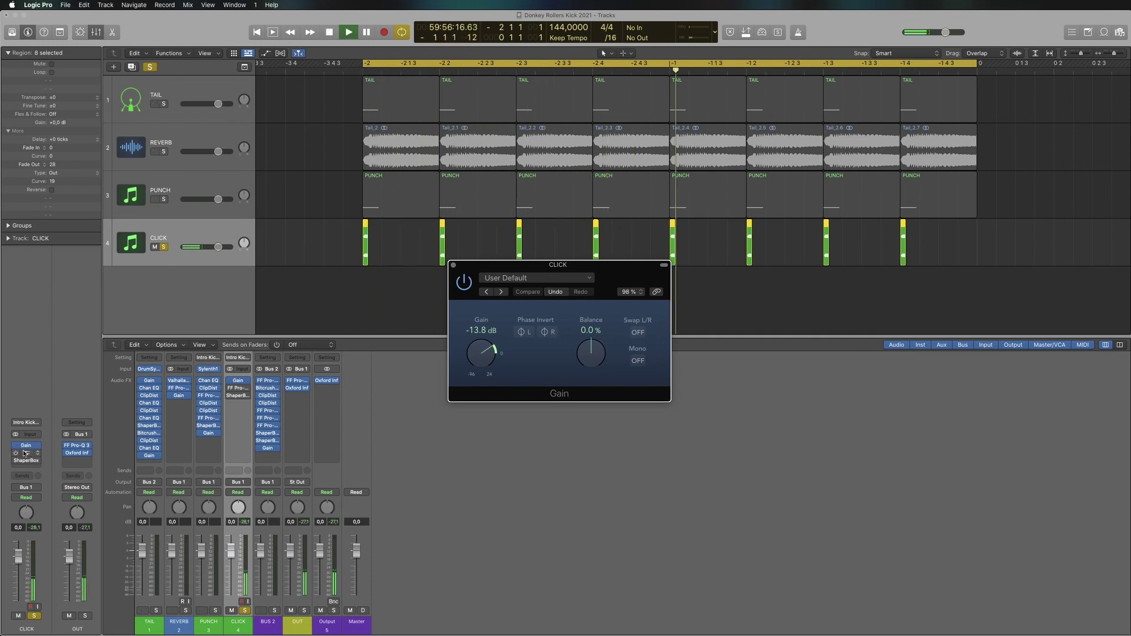
{"action": "left_click", "coordinate": [24, 453]}
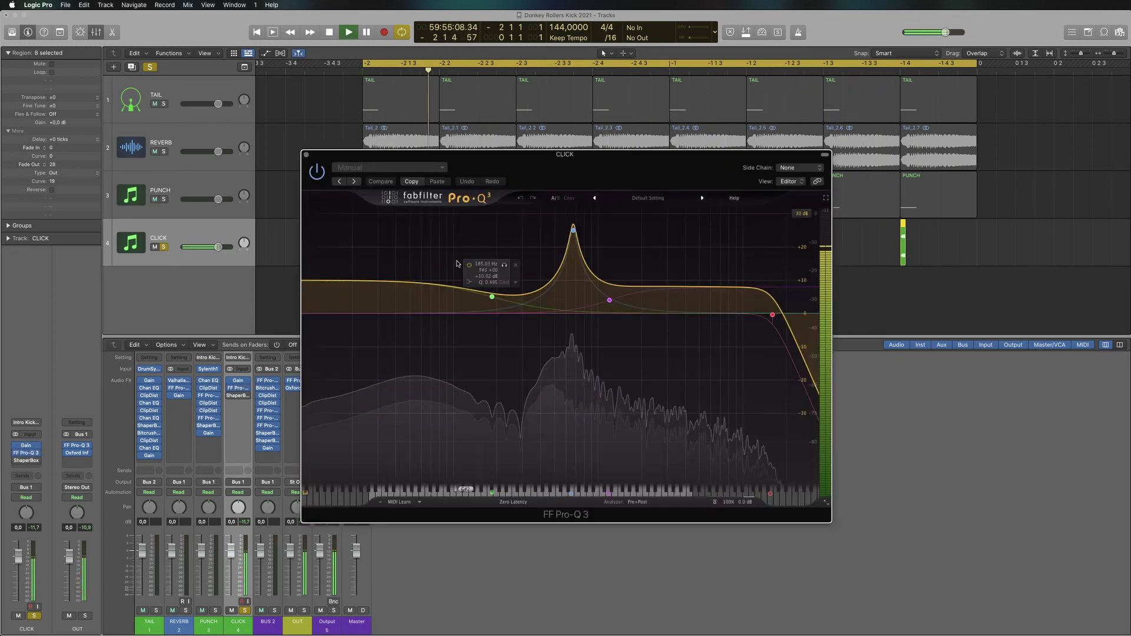
{"action": "key", "text": "space"}
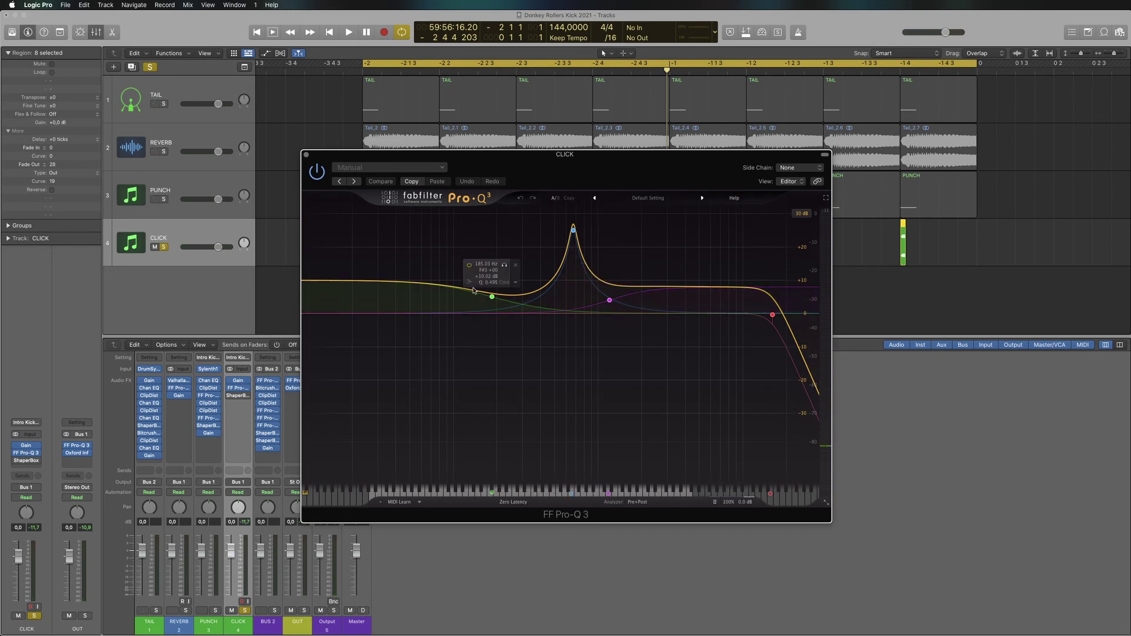
Step: Enable and open ShaperBox on the CLICK channel and audition its volume shaping during playback
{"action": "left_click", "coordinate": [23, 463]}
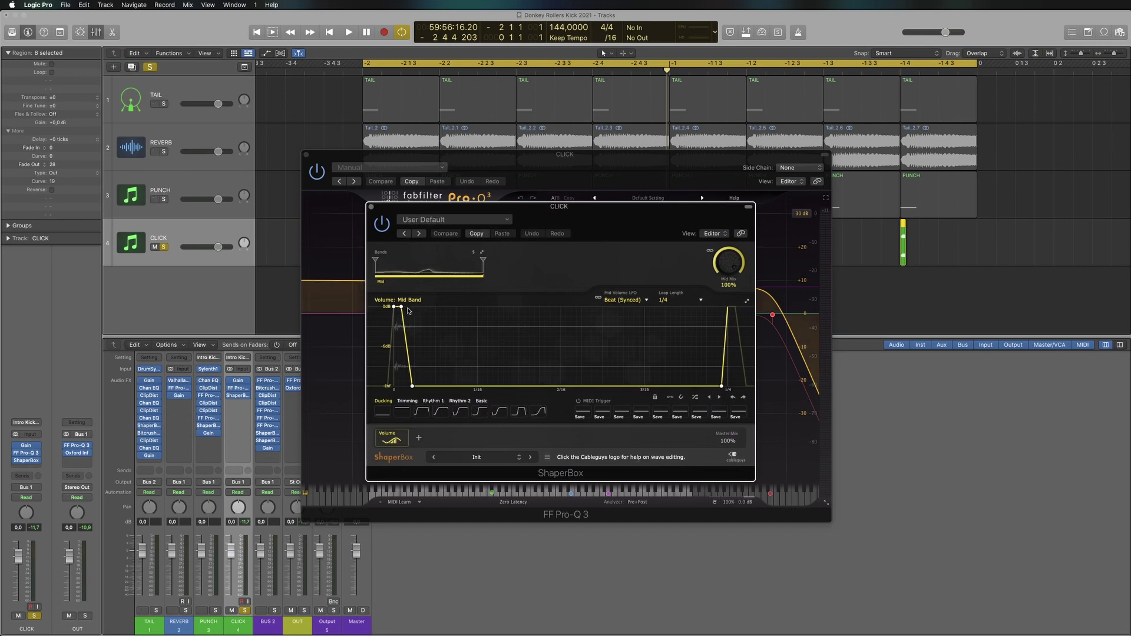
{"action": "key", "text": "space"}
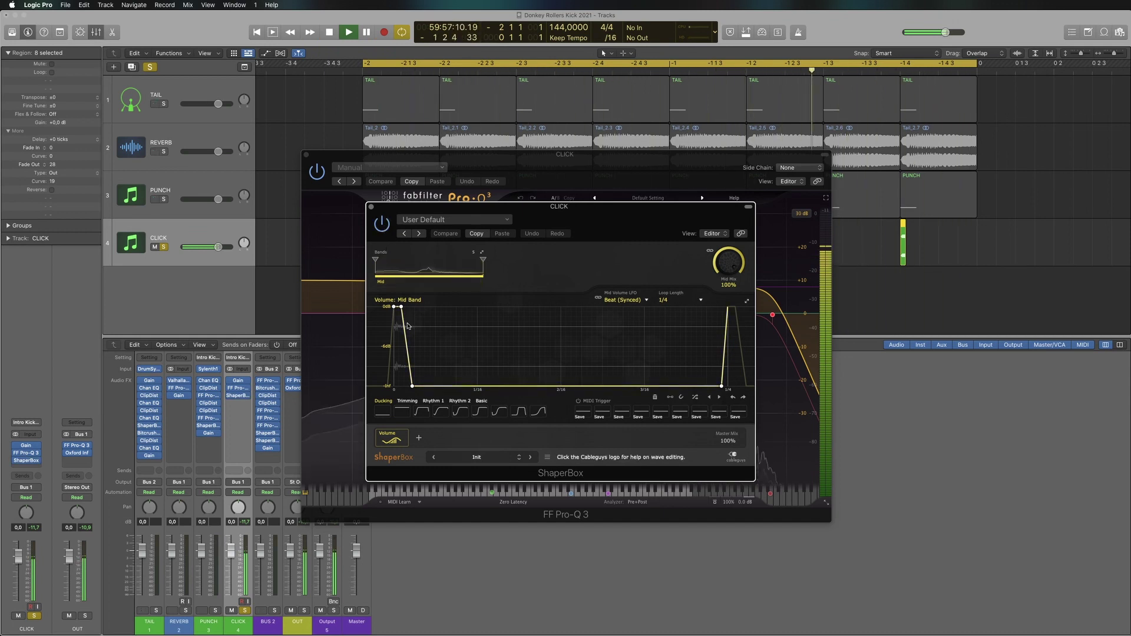
{"action": "key", "text": "space"}
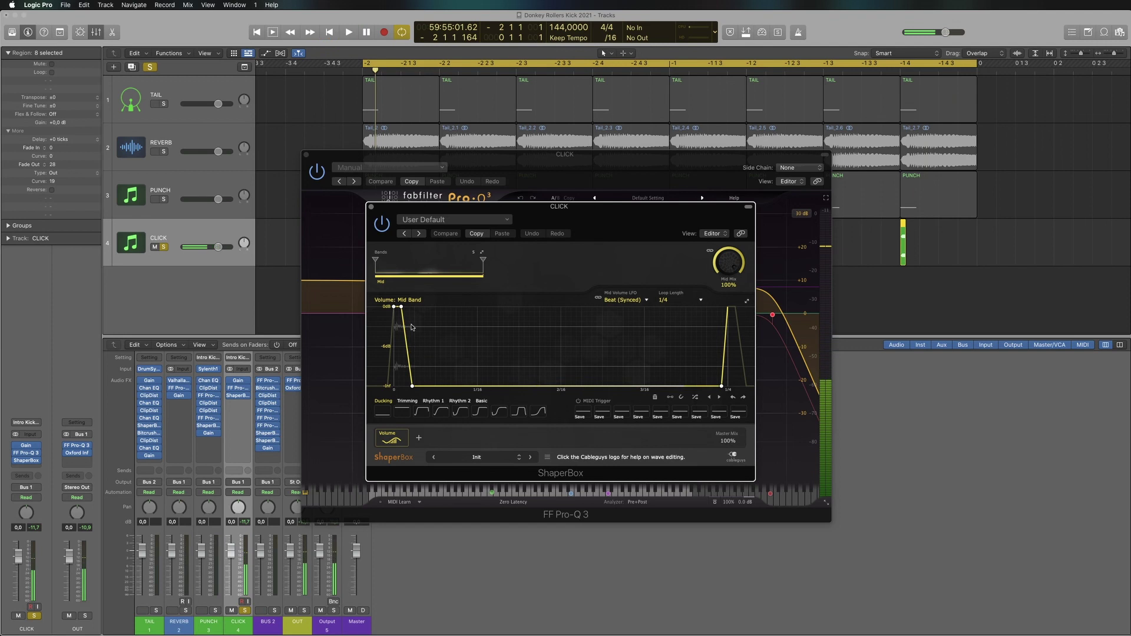
Step: Review the CLICK channel's FF Pro-Q 3 curve and close its FF Pro-Q 3, ShaperBox and Gain windows
{"action": "left_click", "coordinate": [592, 170]}
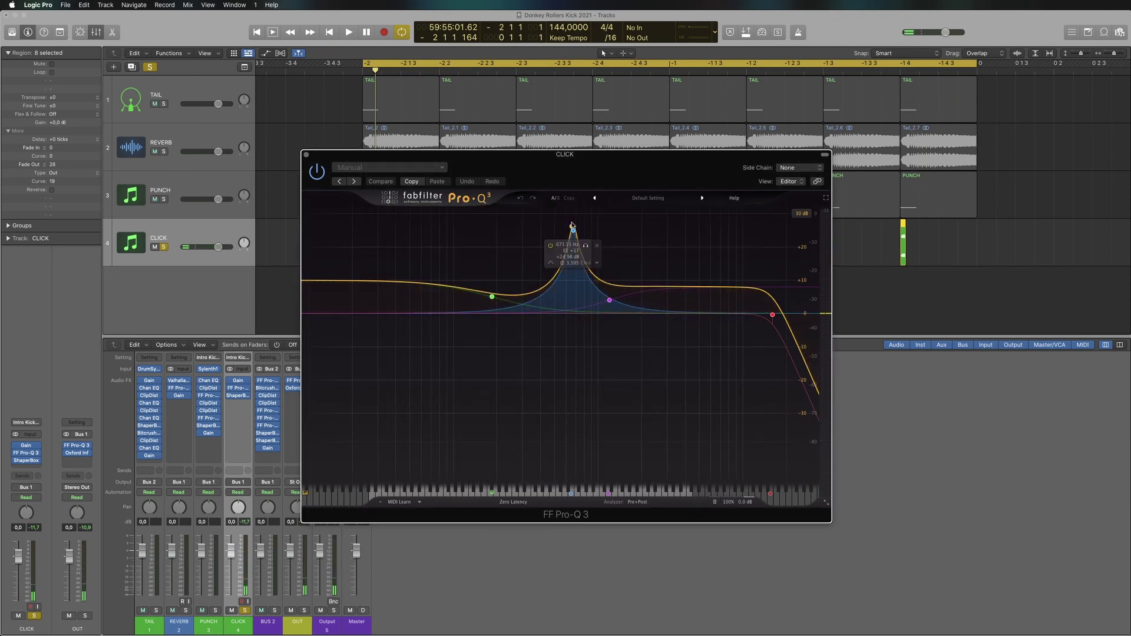
{"action": "left_click", "coordinate": [305, 154]}
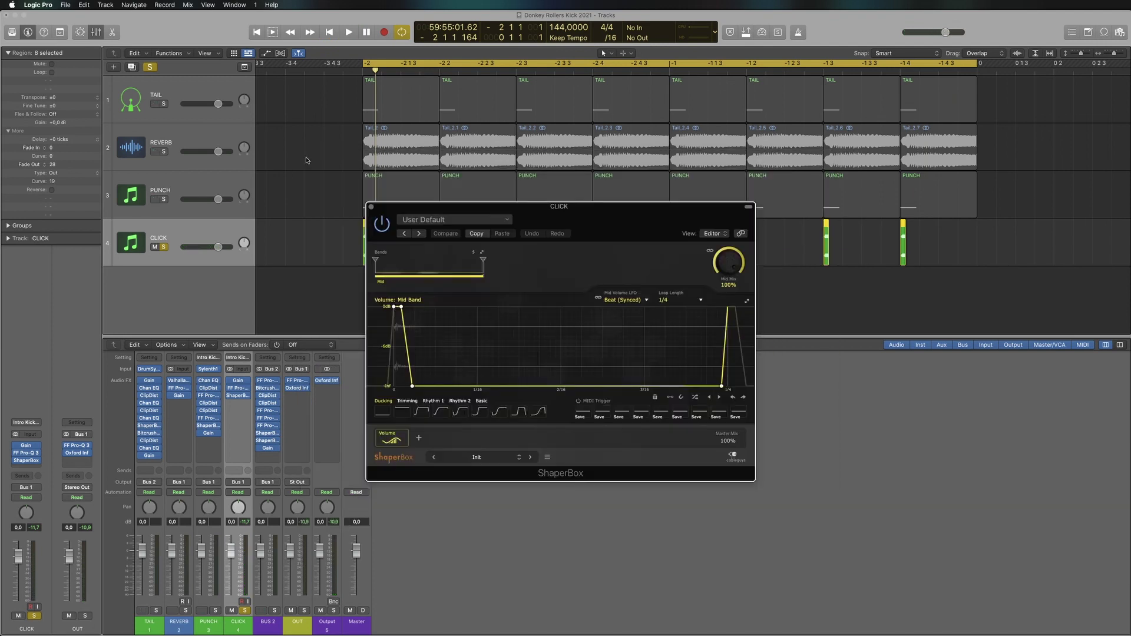
{"action": "left_click", "coordinate": [369, 206]}
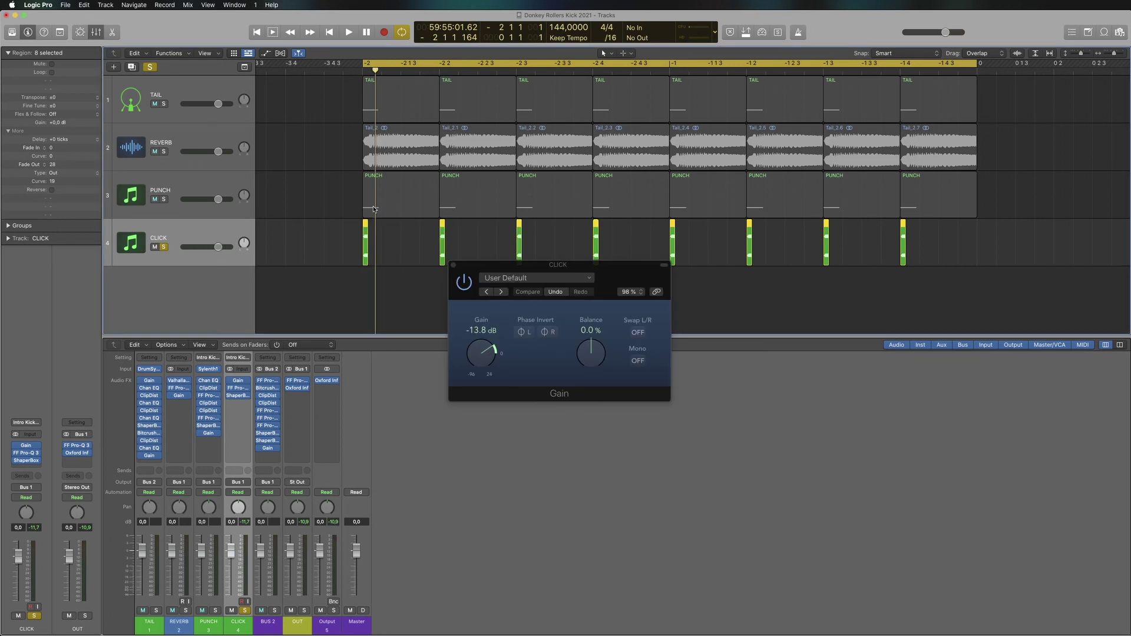
{"action": "left_click", "coordinate": [452, 266]}
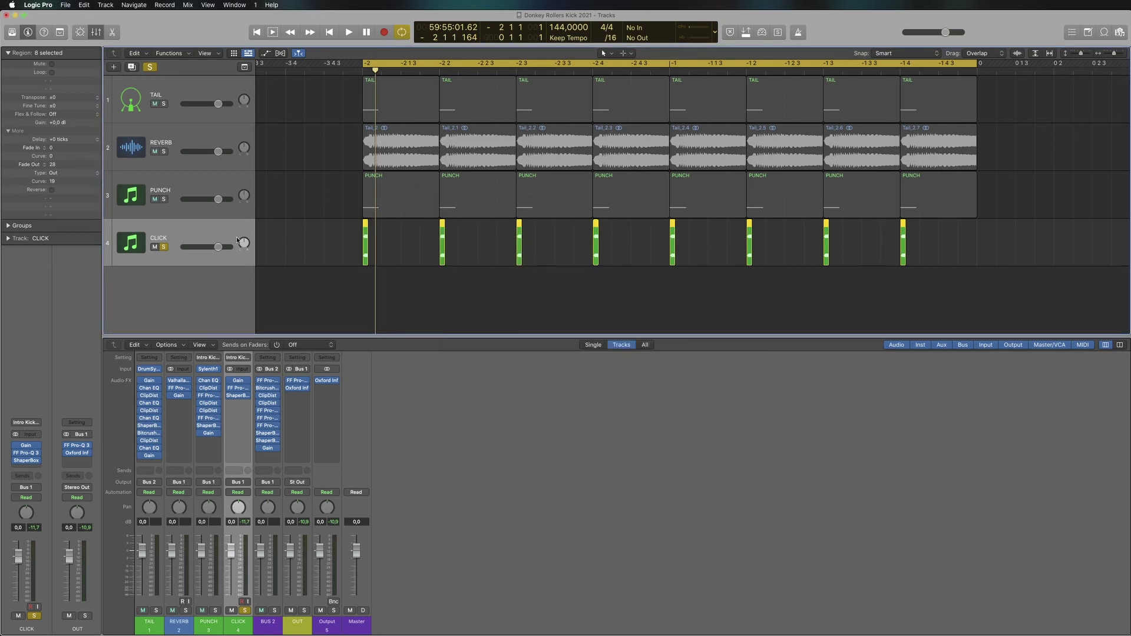
Step: Solo PUNCH together with CLICK and compare the punch with and without the CLICK layer during playback
{"action": "left_click", "coordinate": [164, 199]}
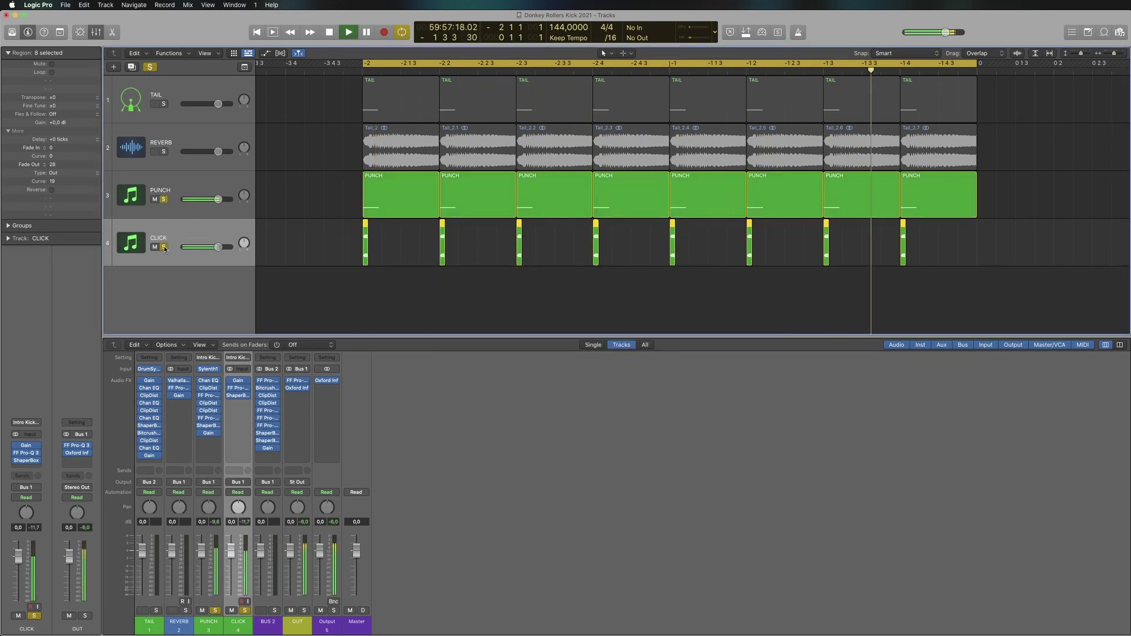
{"action": "left_click", "coordinate": [165, 248]}
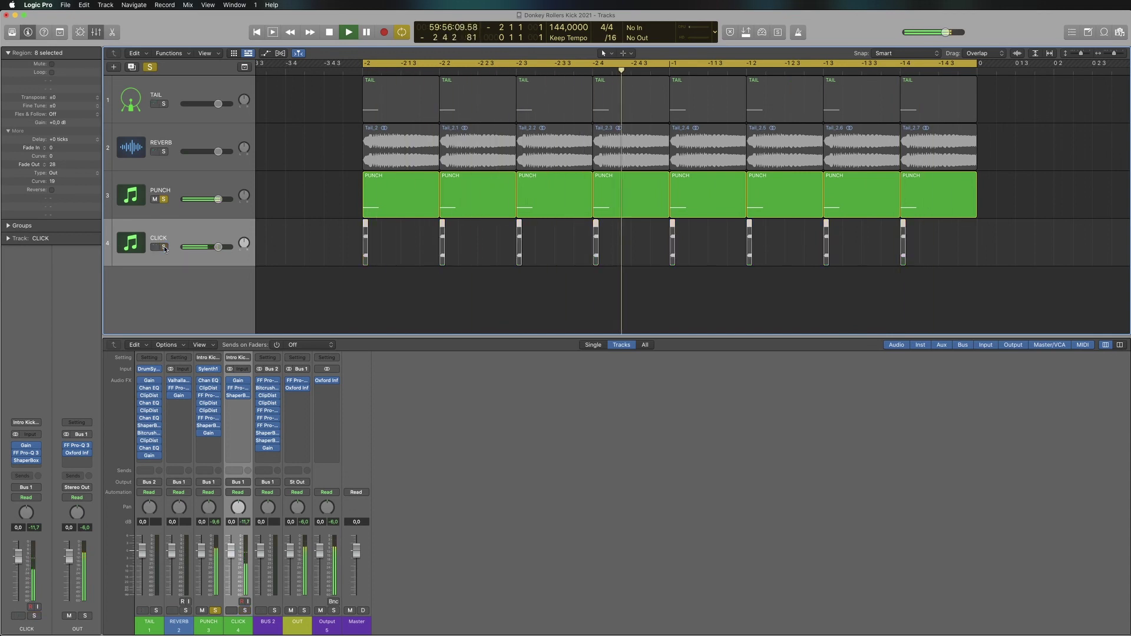
{"action": "left_click", "coordinate": [165, 247]}
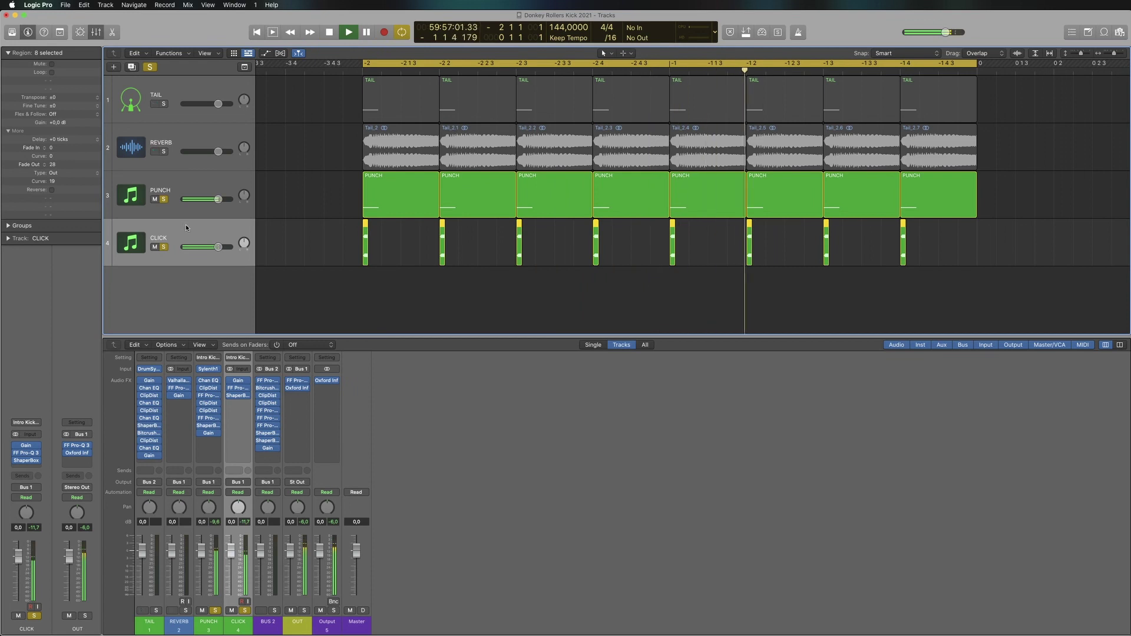
{"action": "key", "text": "space"}
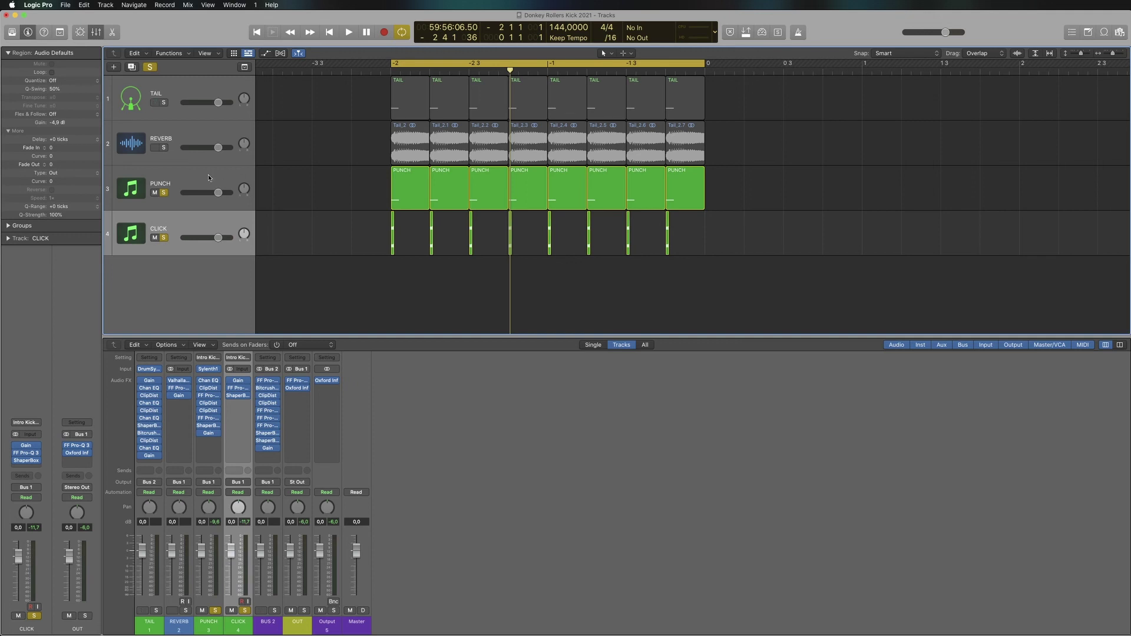
Step: Select the TAIL, REVERB, PUNCH and CLICK tracks in turn to examine their output routing
{"action": "left_click", "coordinate": [199, 87]}
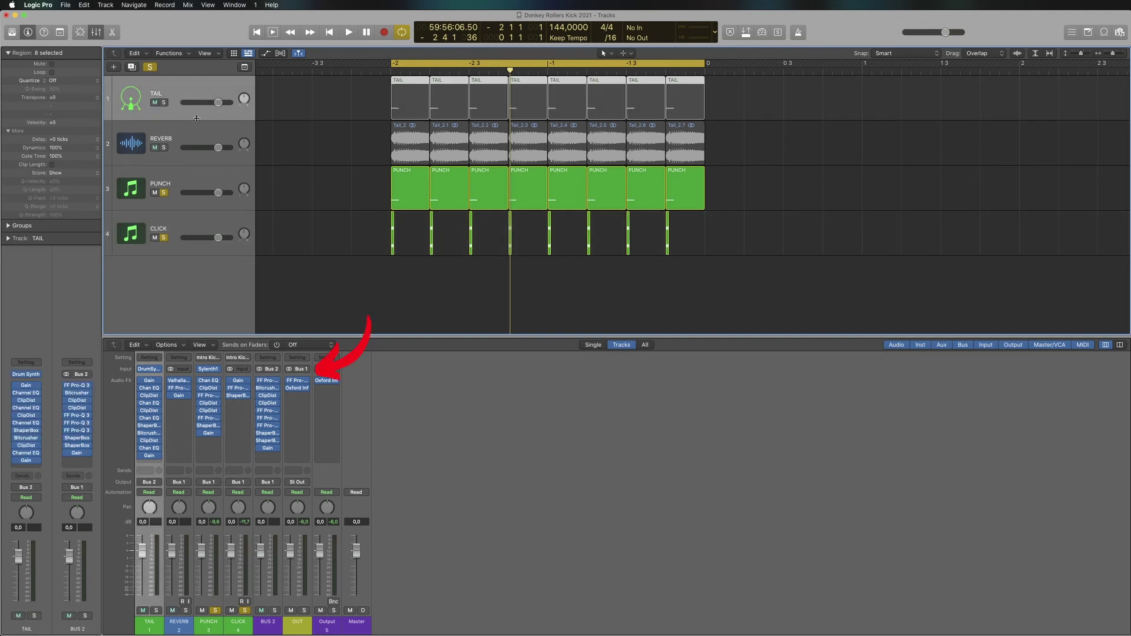
{"action": "left_click", "coordinate": [201, 136]}
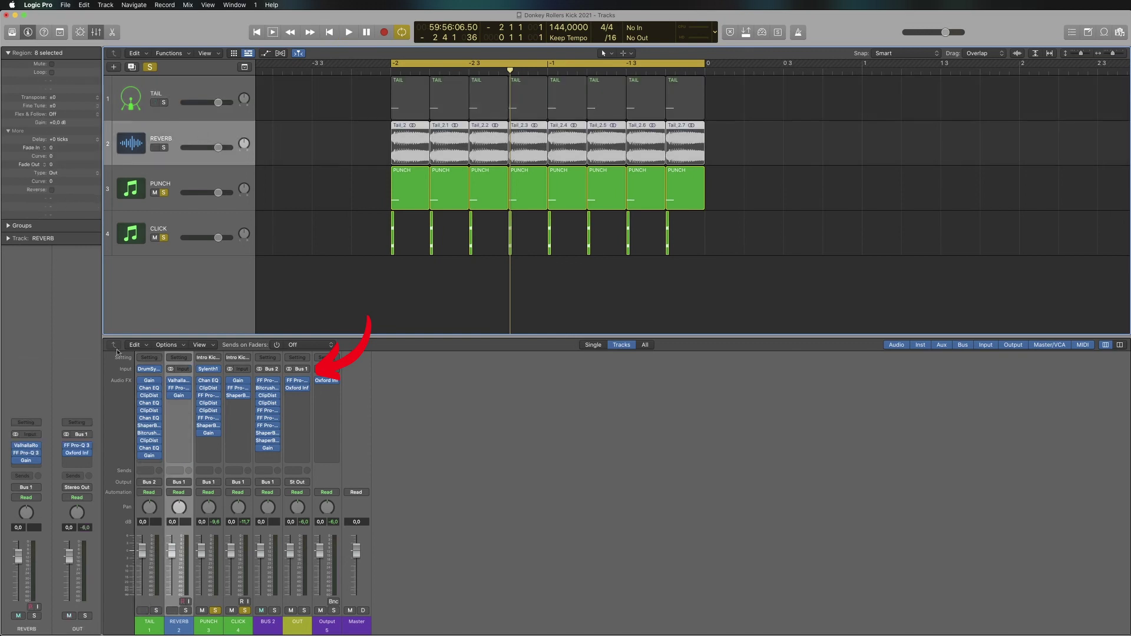
{"action": "left_click", "coordinate": [207, 185]}
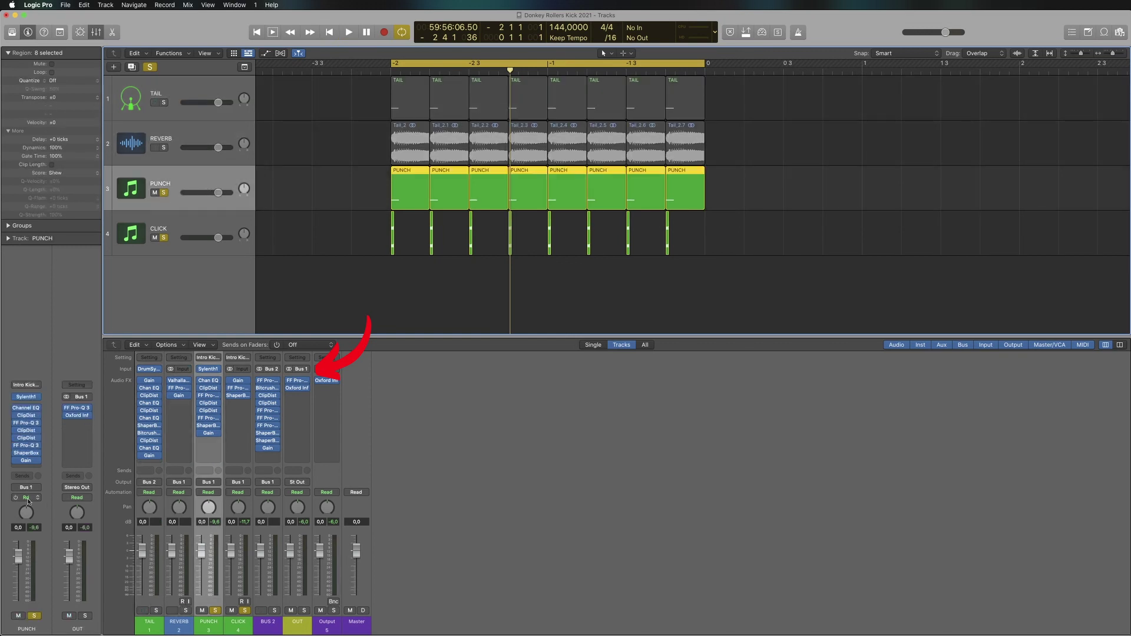
{"action": "left_click", "coordinate": [200, 223]}
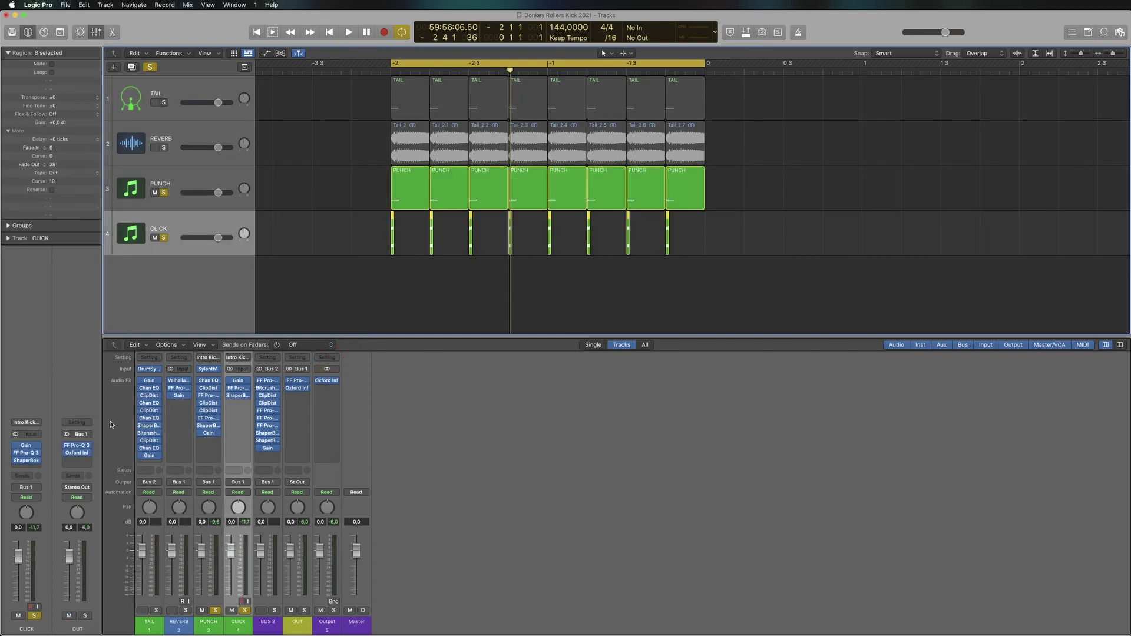
Step: Open the OUT channel's FF Pro-Q 3, unsolo the layers, and compare the full kick with the EQ bypassed and active
{"action": "left_click", "coordinate": [298, 382]}
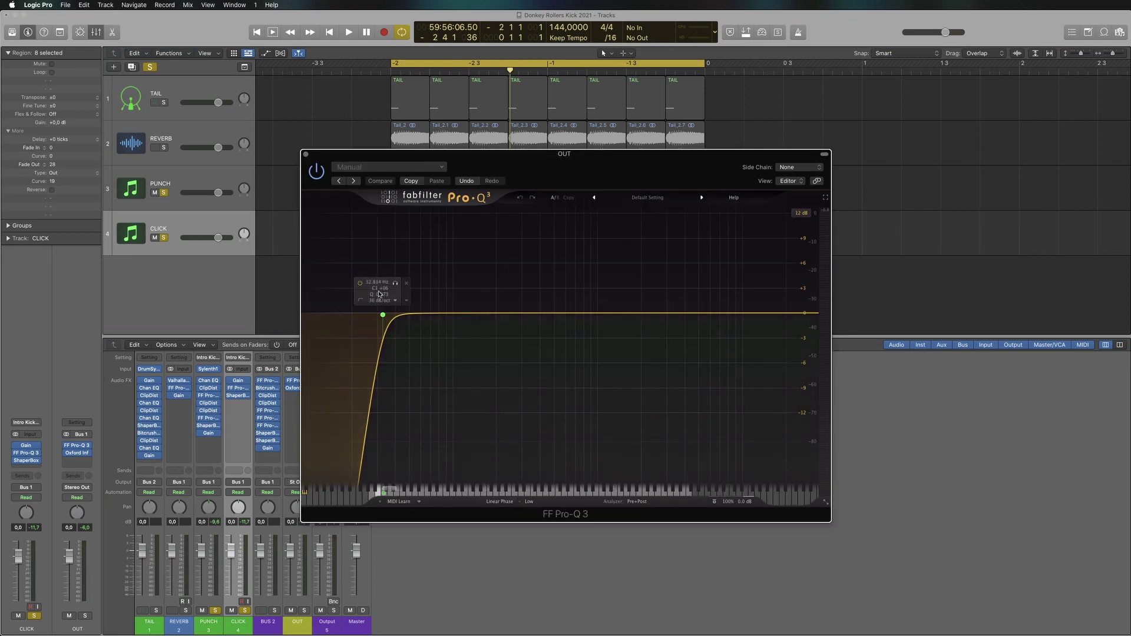
{"action": "left_click", "coordinate": [165, 194]}
{"action": "key", "text": "space"}
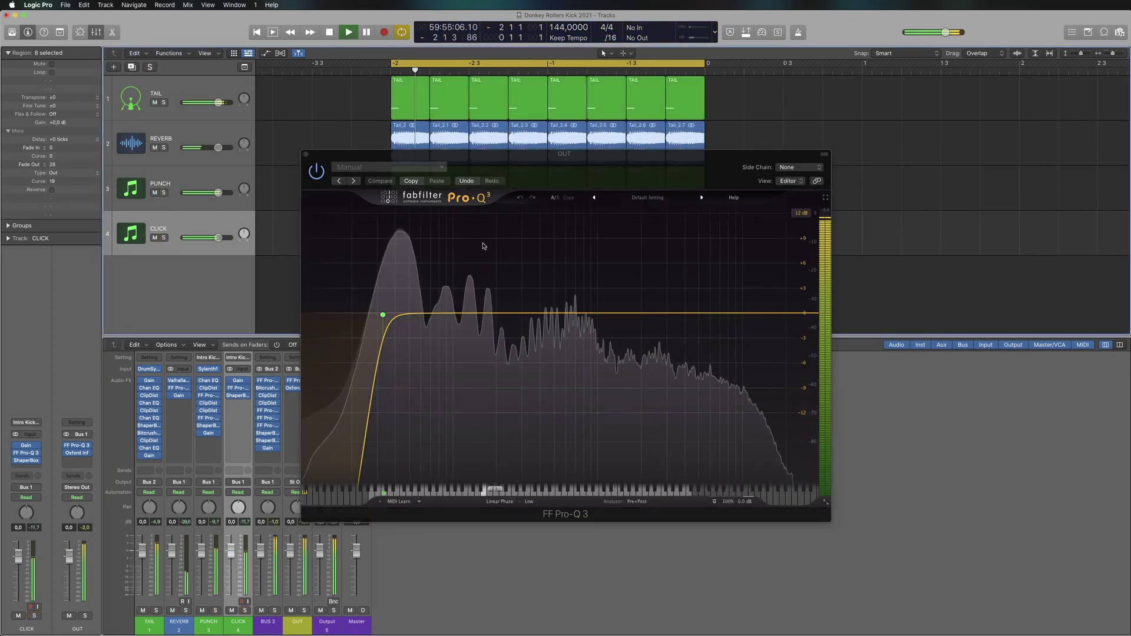
{"action": "left_click", "coordinate": [714, 502]}
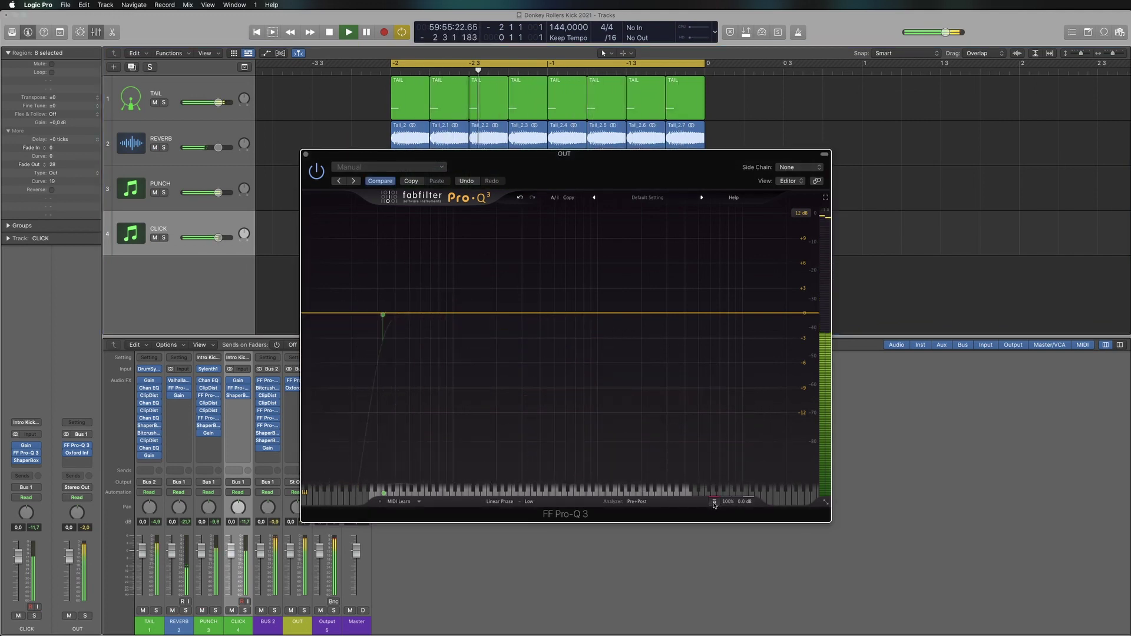
{"action": "left_click", "coordinate": [713, 502]}
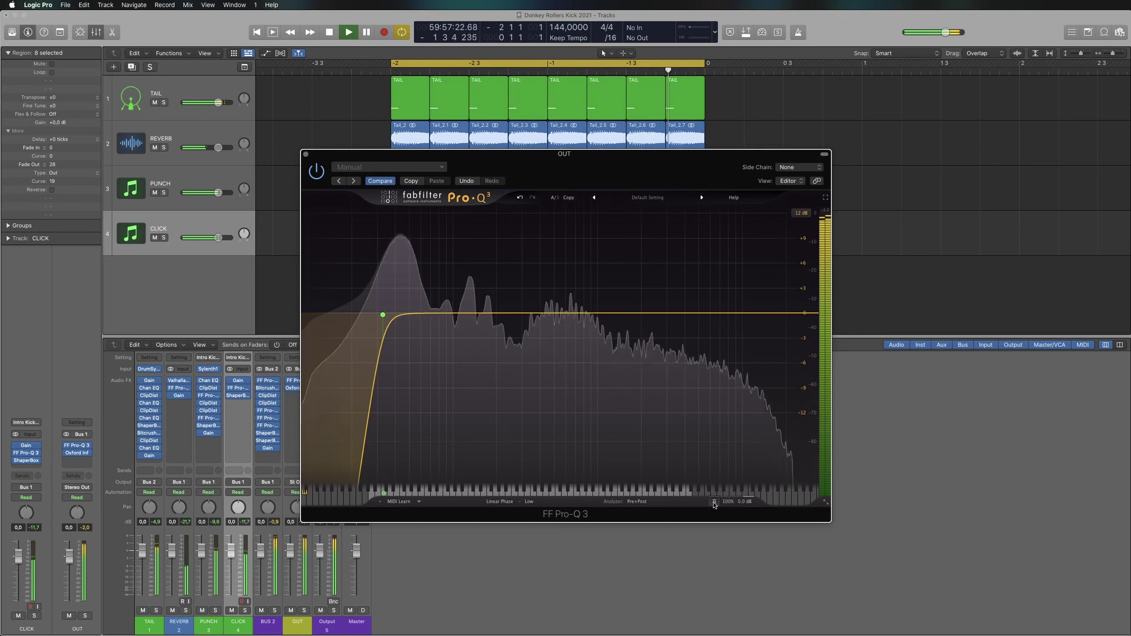
{"action": "key", "text": "space"}
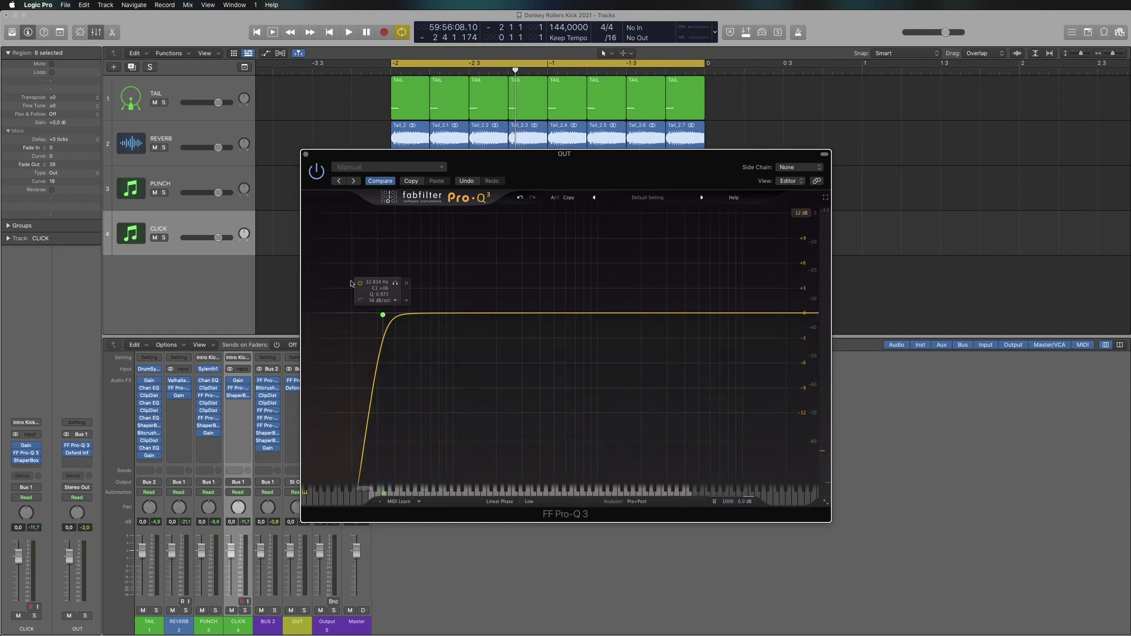
Step: Close the FF Pro-Q 3 window, open the OUT channel's Oxford Inflator and audition it during playback
{"action": "left_click_drag", "start_coordinate": [337, 153], "coordinate": [377, 131]}
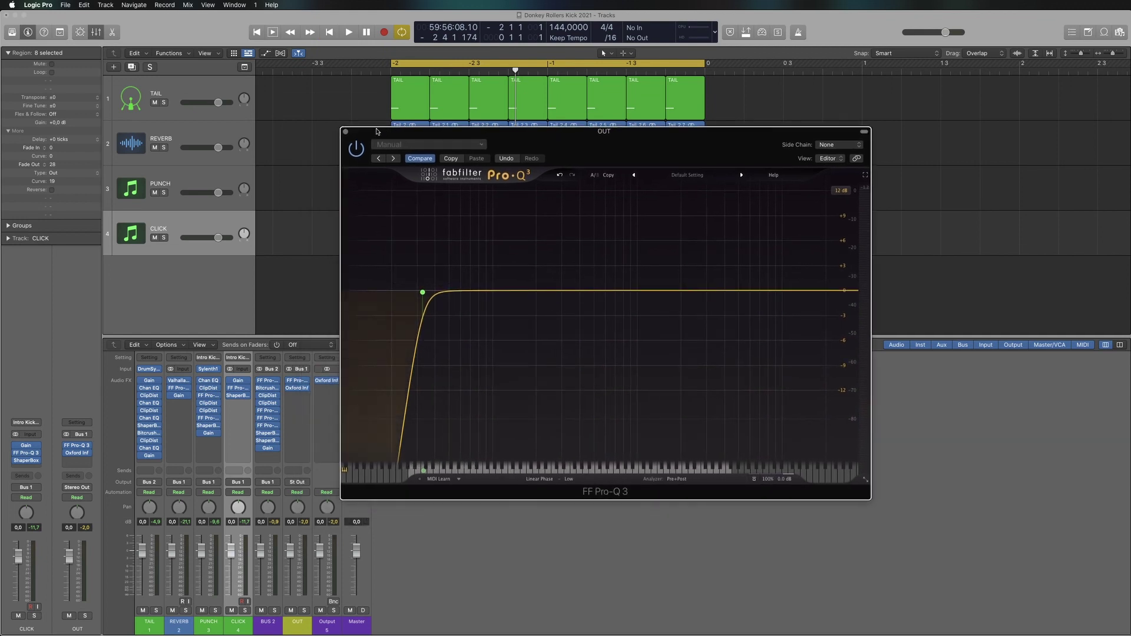
{"action": "left_click", "coordinate": [345, 132]}
{"action": "left_click", "coordinate": [79, 456]}
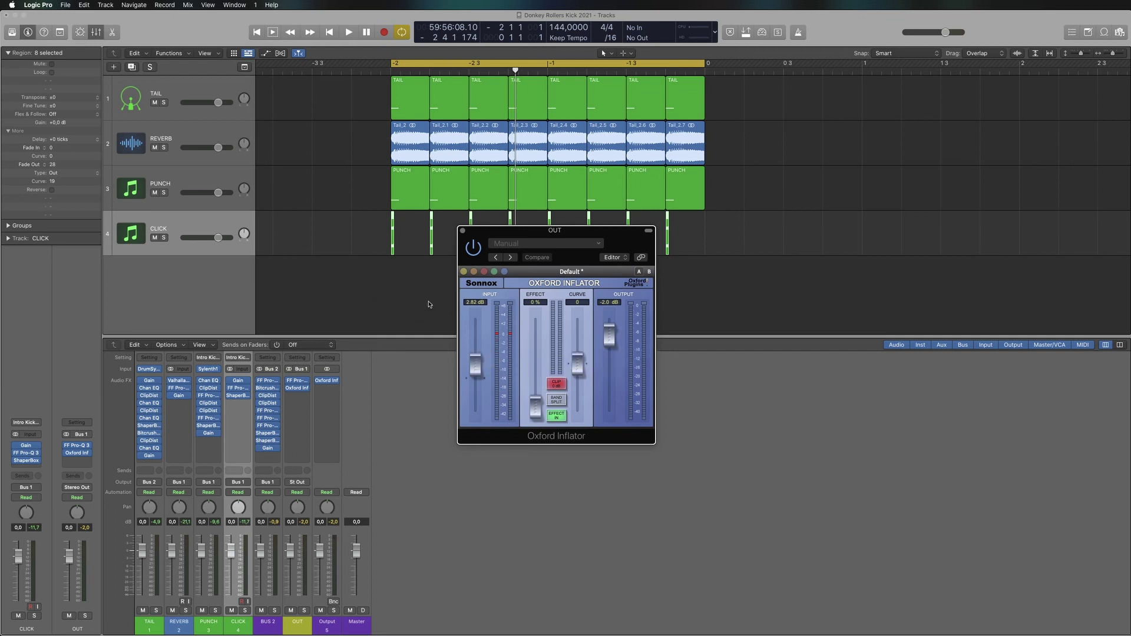
{"action": "key", "text": "space"}
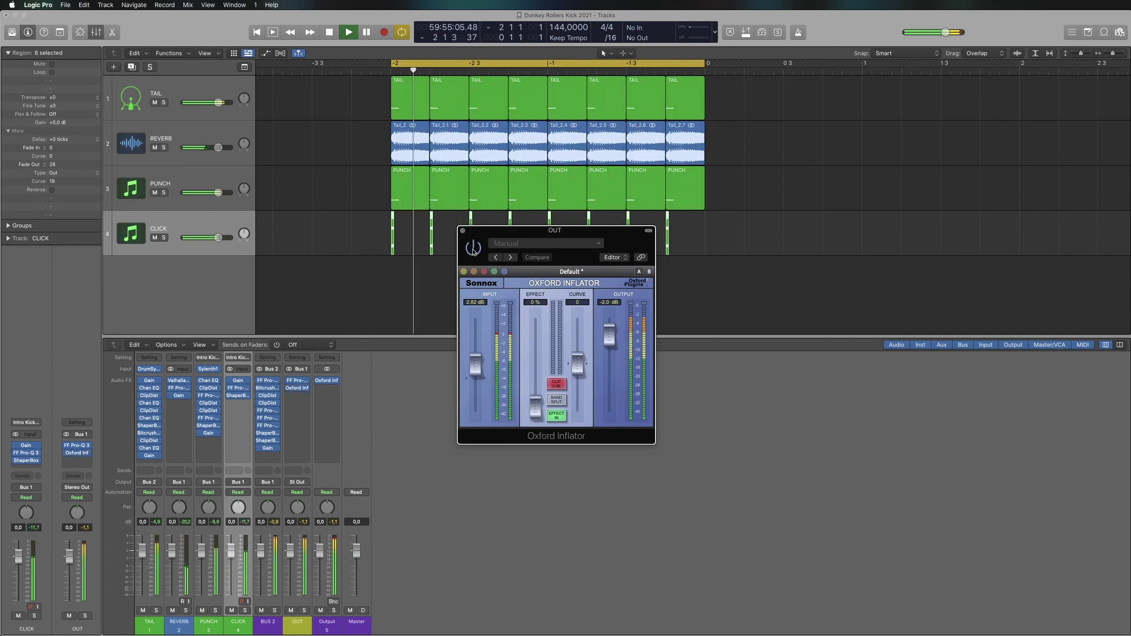
{"action": "key", "text": "space"}
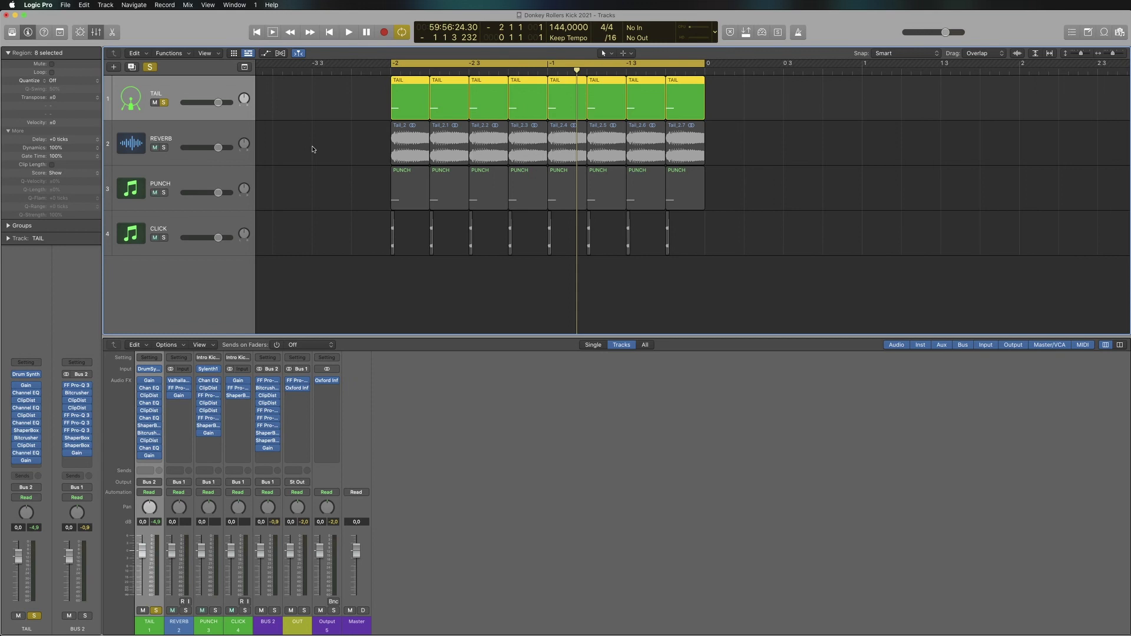
Step: Try raising the soloed TAIL channel's first Gain to +2.8 dB during playback, and revert to its stored setting
{"action": "key", "text": "space"}
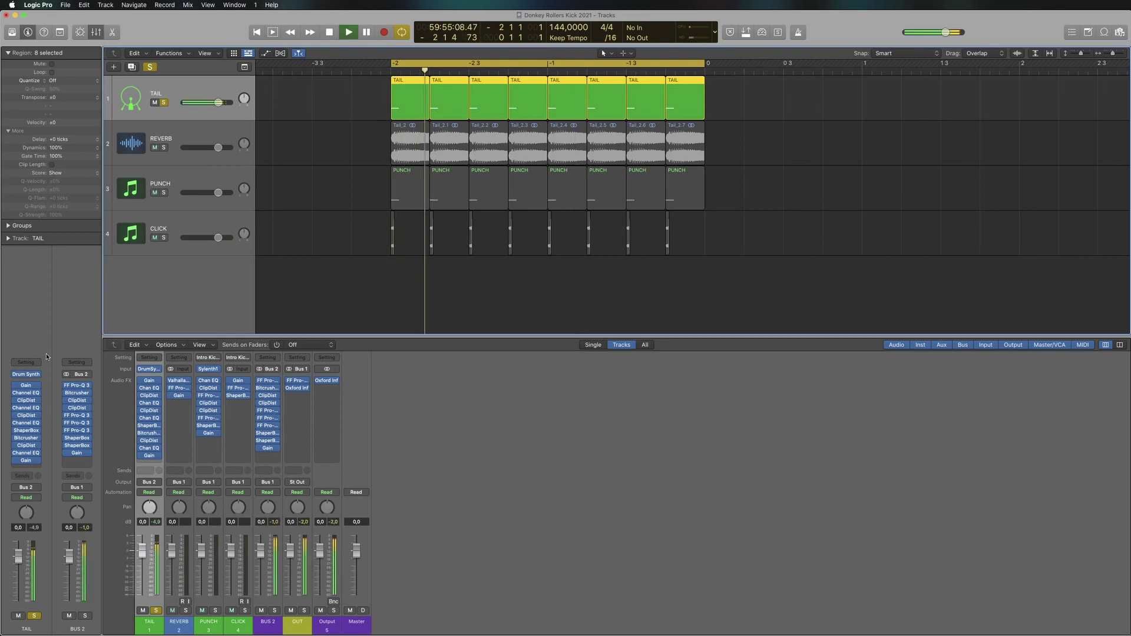
{"action": "left_click", "coordinate": [18, 387]}
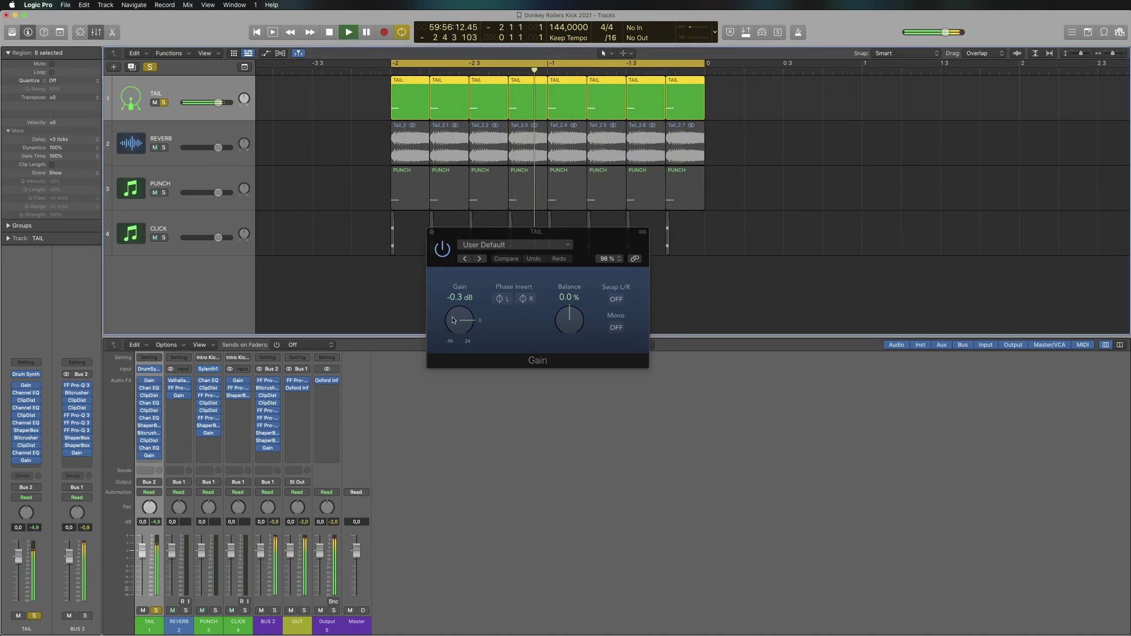
{"action": "left_click_drag", "start_coordinate": [456, 318], "coordinate": [455, 317]}
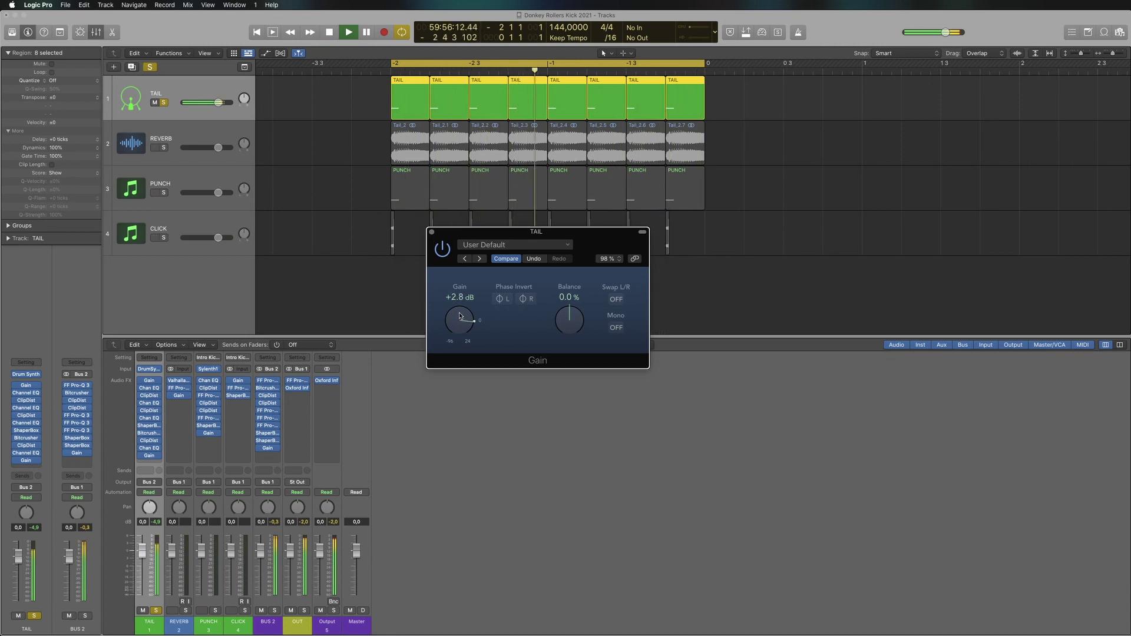
{"action": "left_click", "coordinate": [506, 259]}
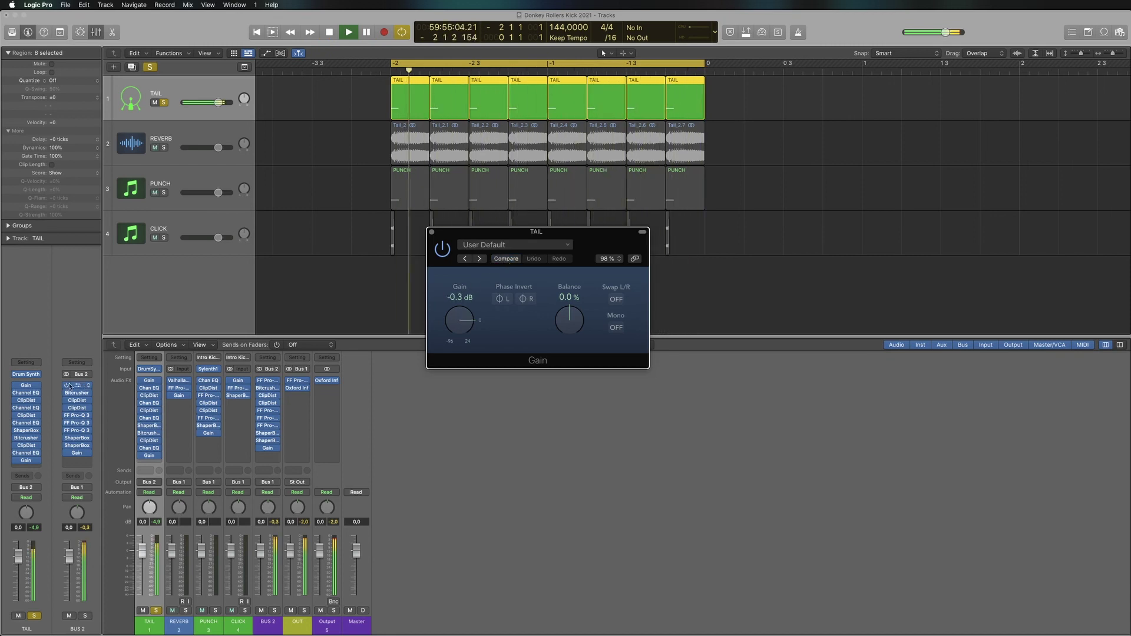
Step: Audition the TAIL channel's first Clip Distortion and Bus 2's last ShaperBox filter during playback
{"action": "left_click", "coordinate": [27, 400]}
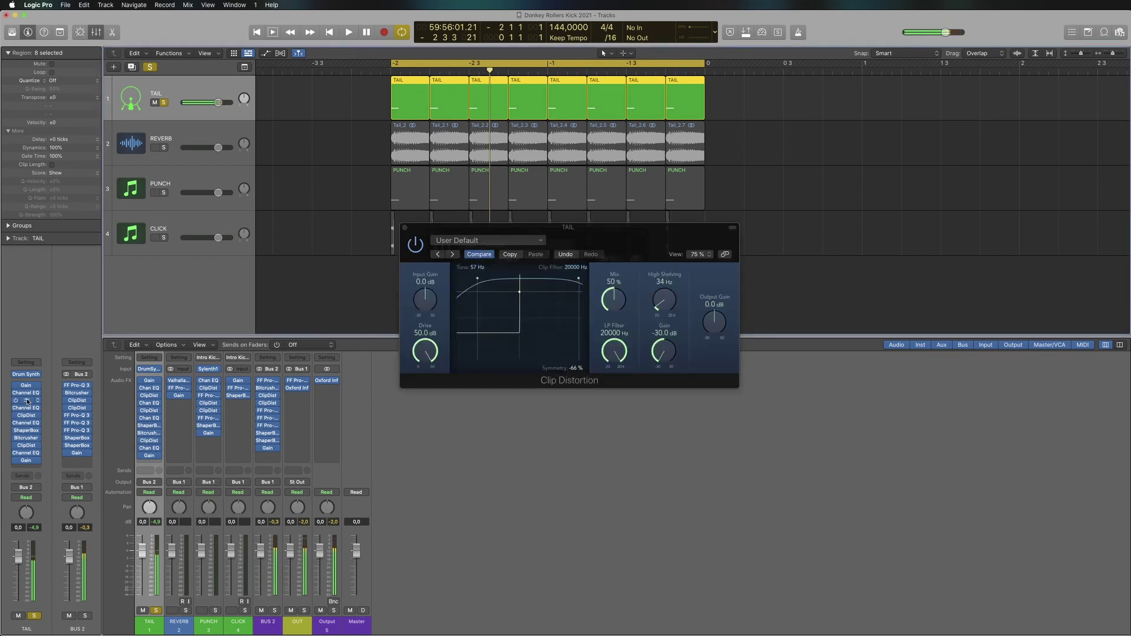
{"action": "key", "text": "space"}
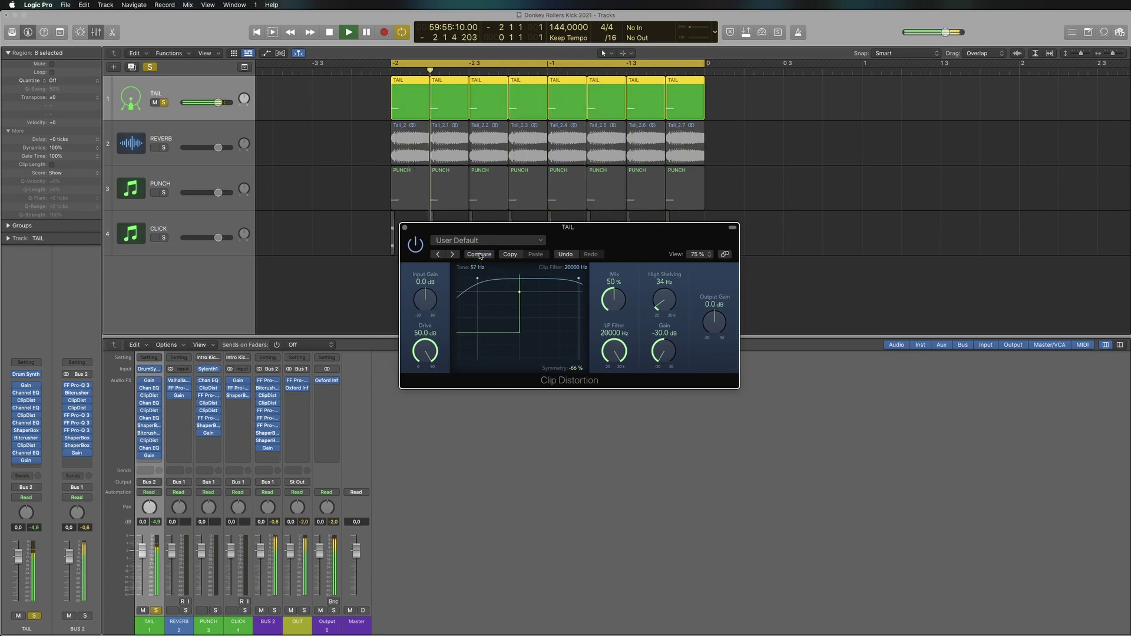
{"action": "left_click", "coordinate": [88, 445]}
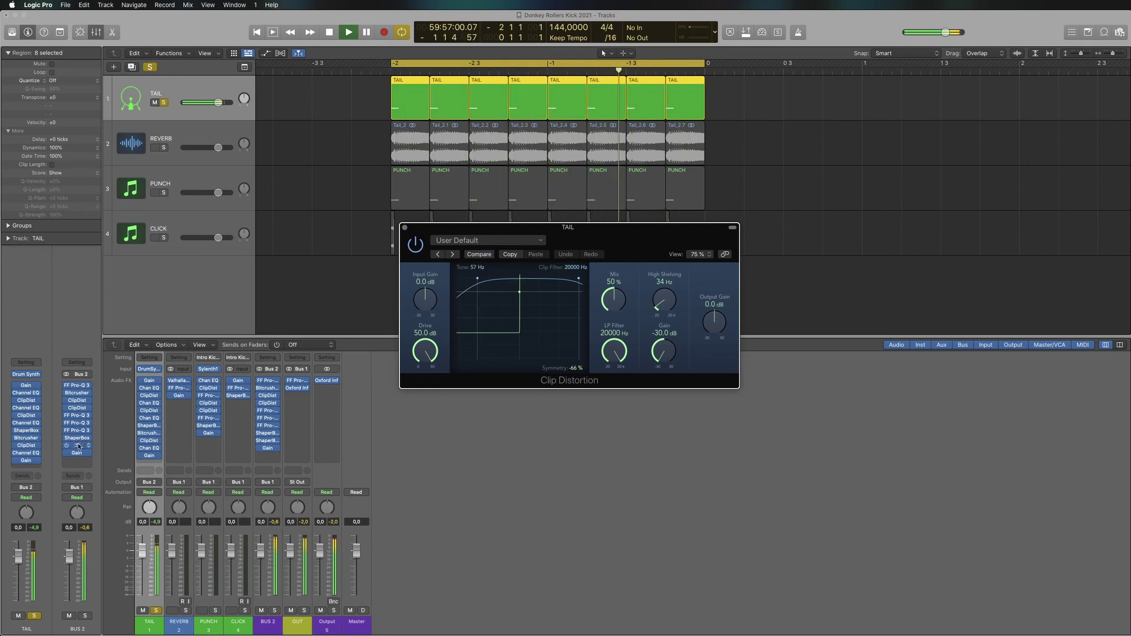
{"action": "key", "text": "space"}
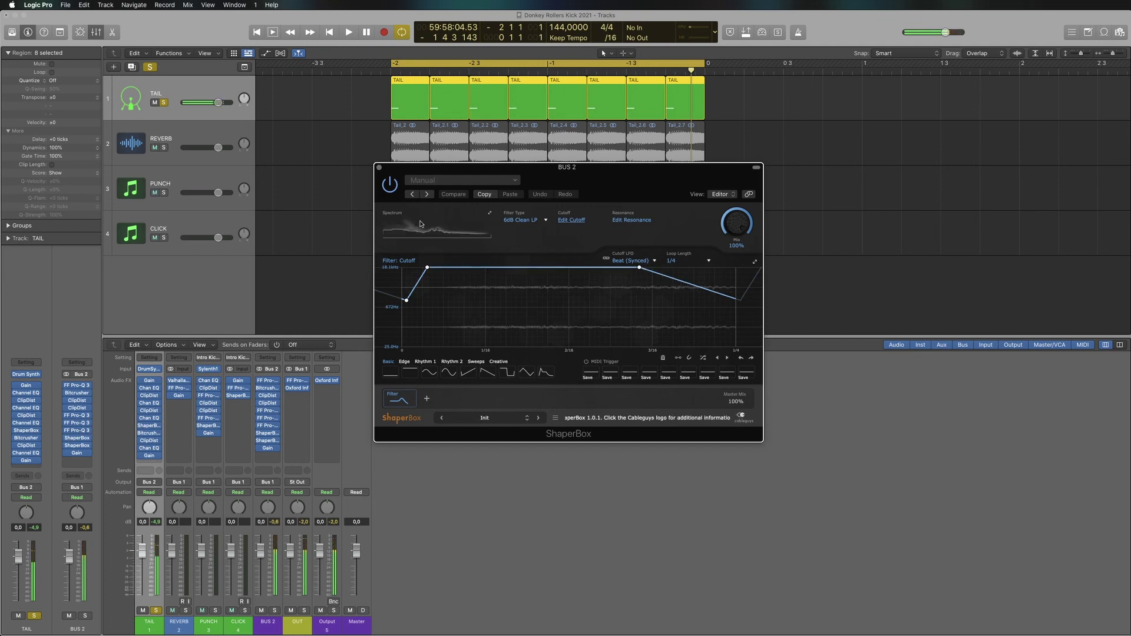
{"action": "key", "text": "space"}
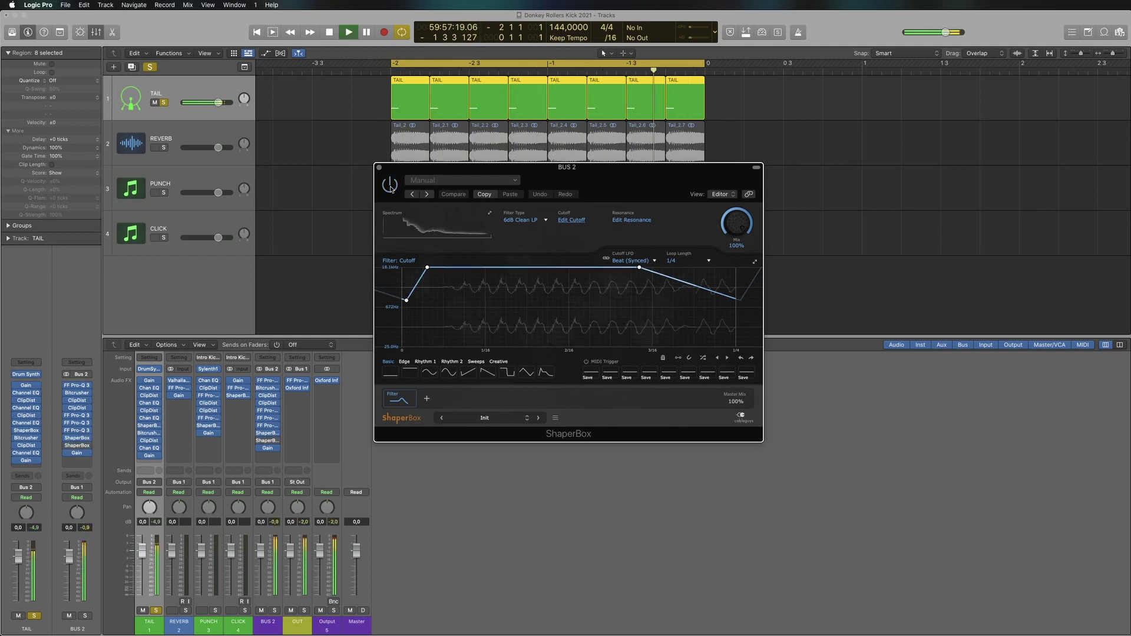
{"action": "key", "text": "space"}
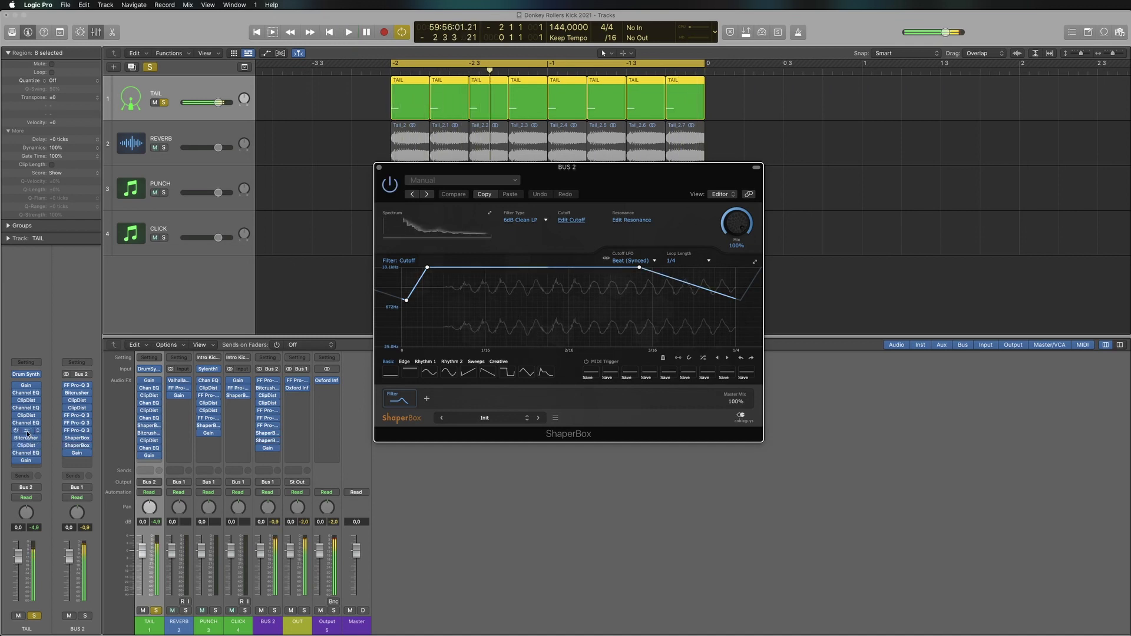
Step: Open the TAIL channel's ShaperBox, audition its filter during playback and lower the end point of its cutoff curve
{"action": "left_click", "coordinate": [27, 433]}
{"action": "key", "text": "space"}
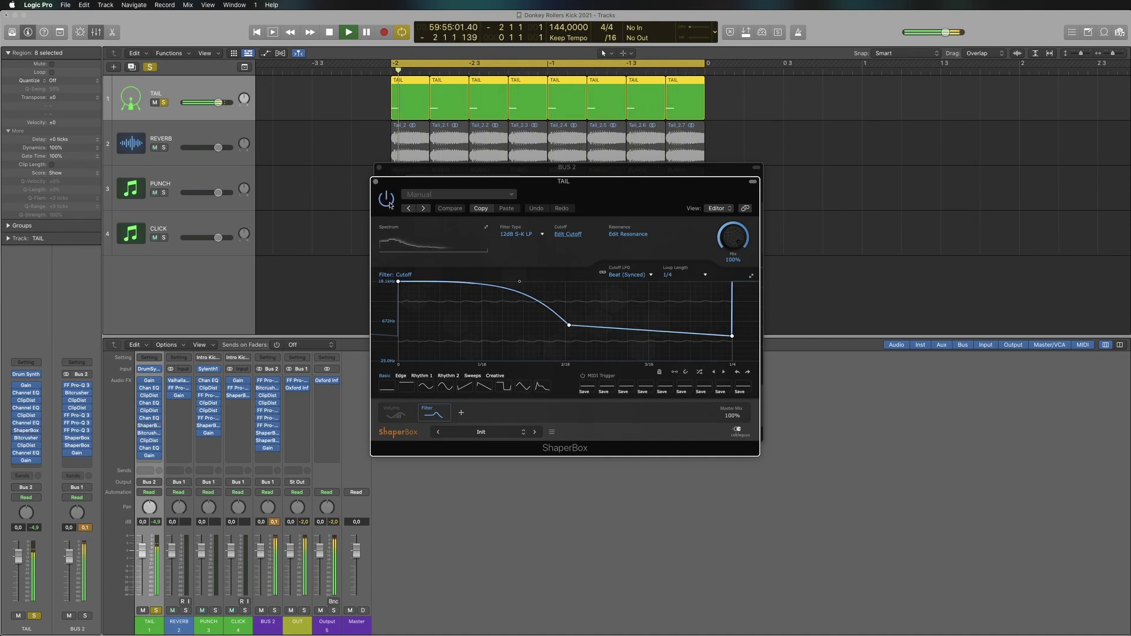
{"action": "key", "text": "space"}
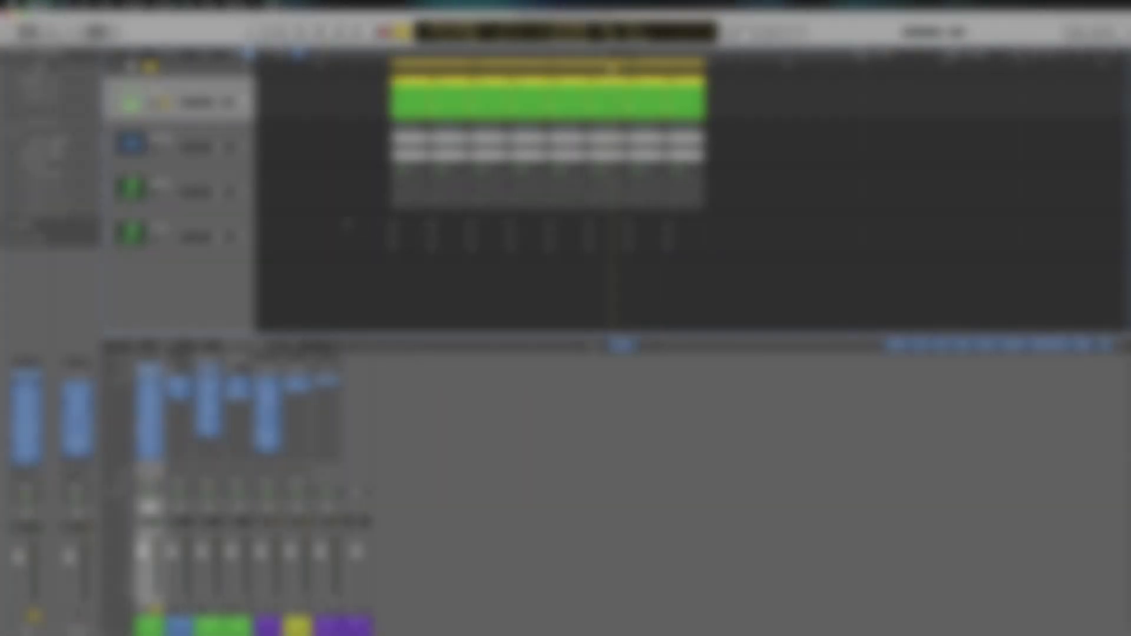
{"action": "key", "text": "space"}
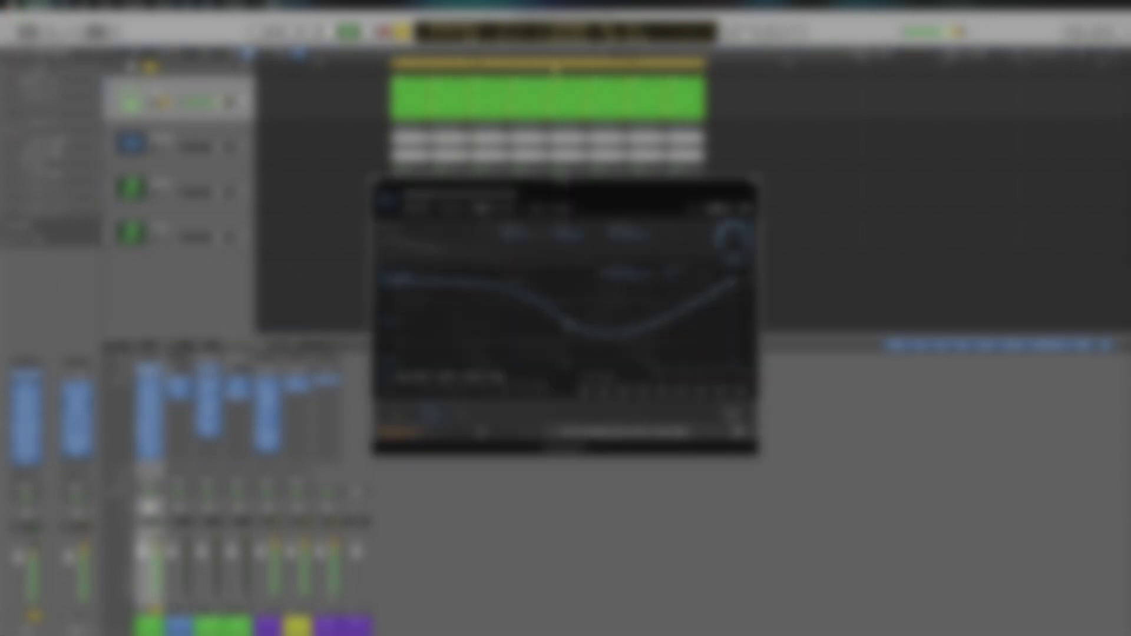
{"action": "left_click_drag", "start_coordinate": [731, 284], "coordinate": [730, 321]}
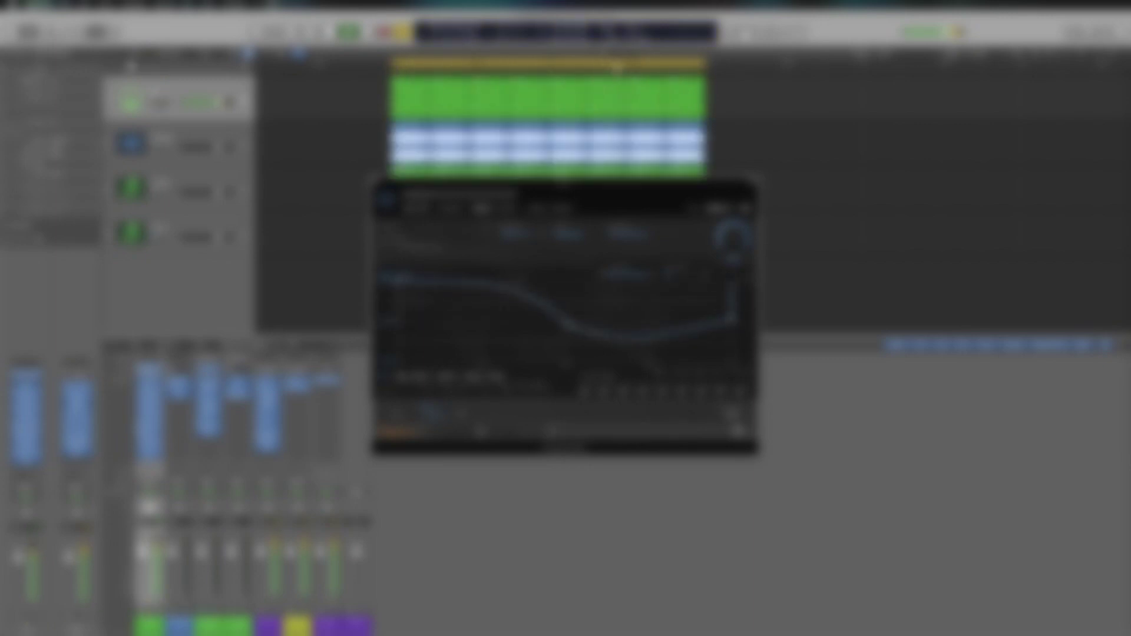